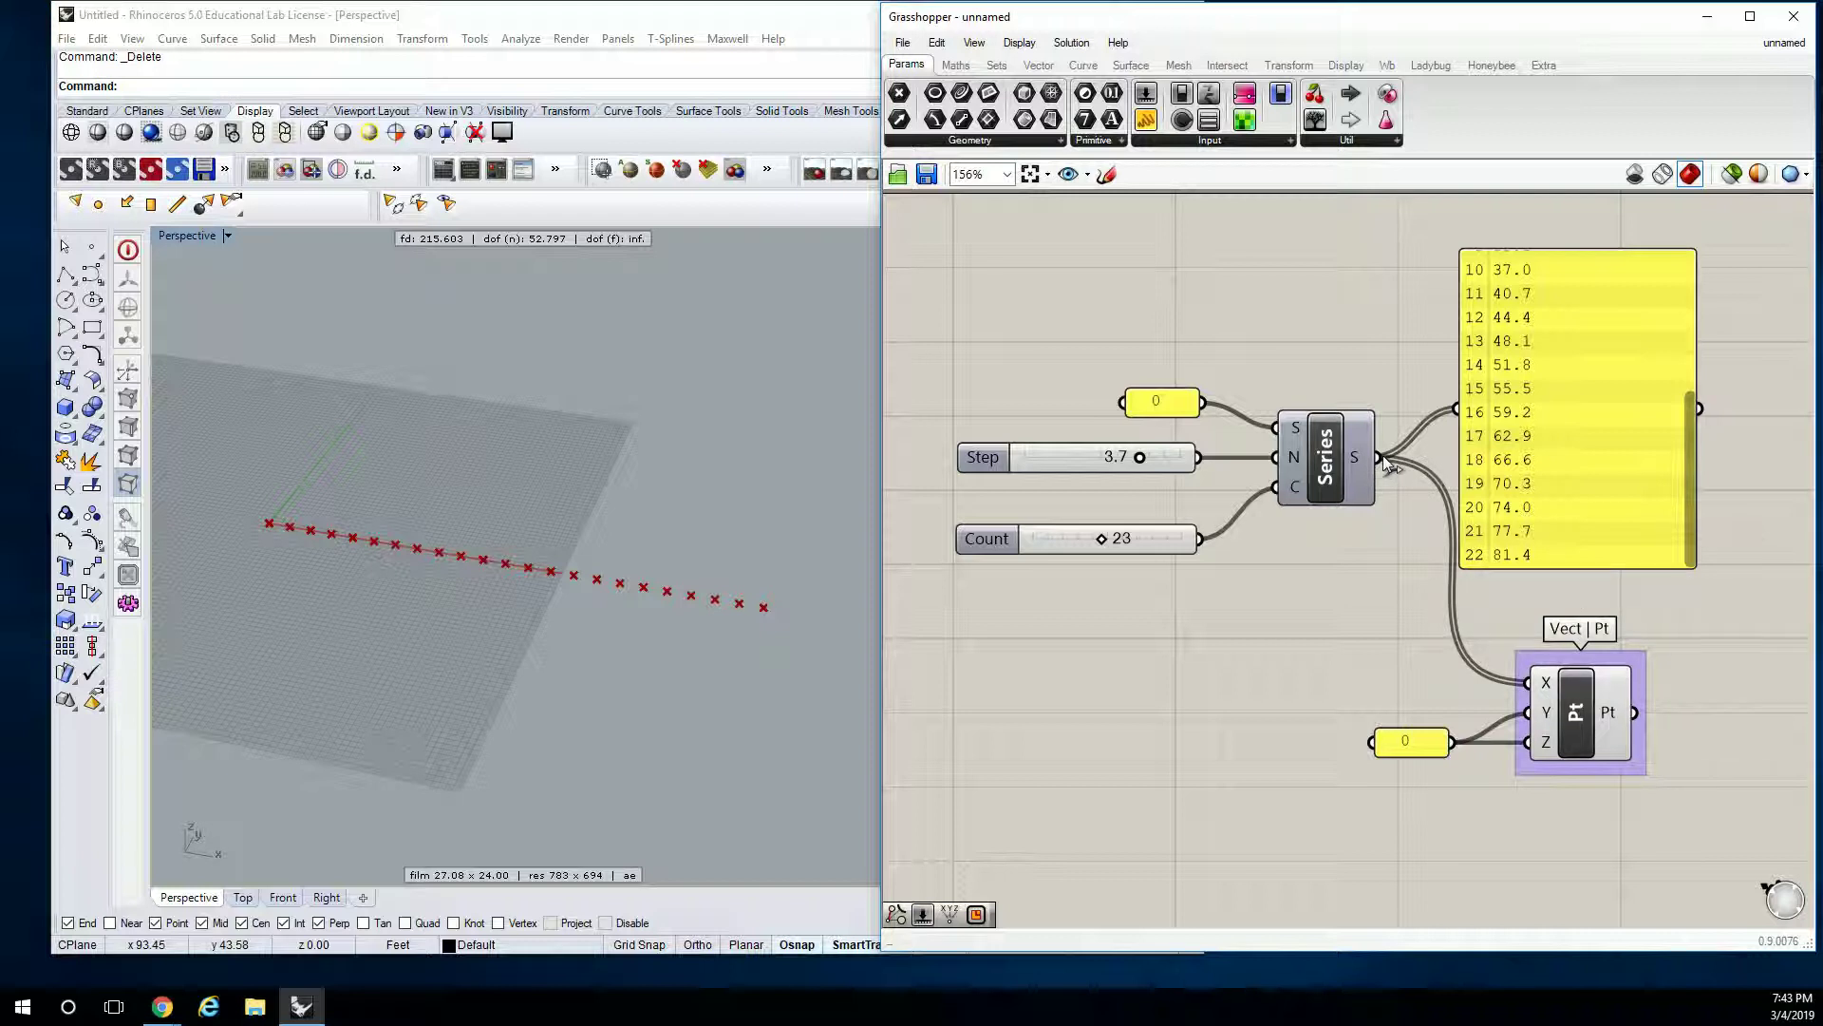
Wire the Series output into the Pt component's Y and Z inputs as well.
drag(1379, 457, 1443, 707)
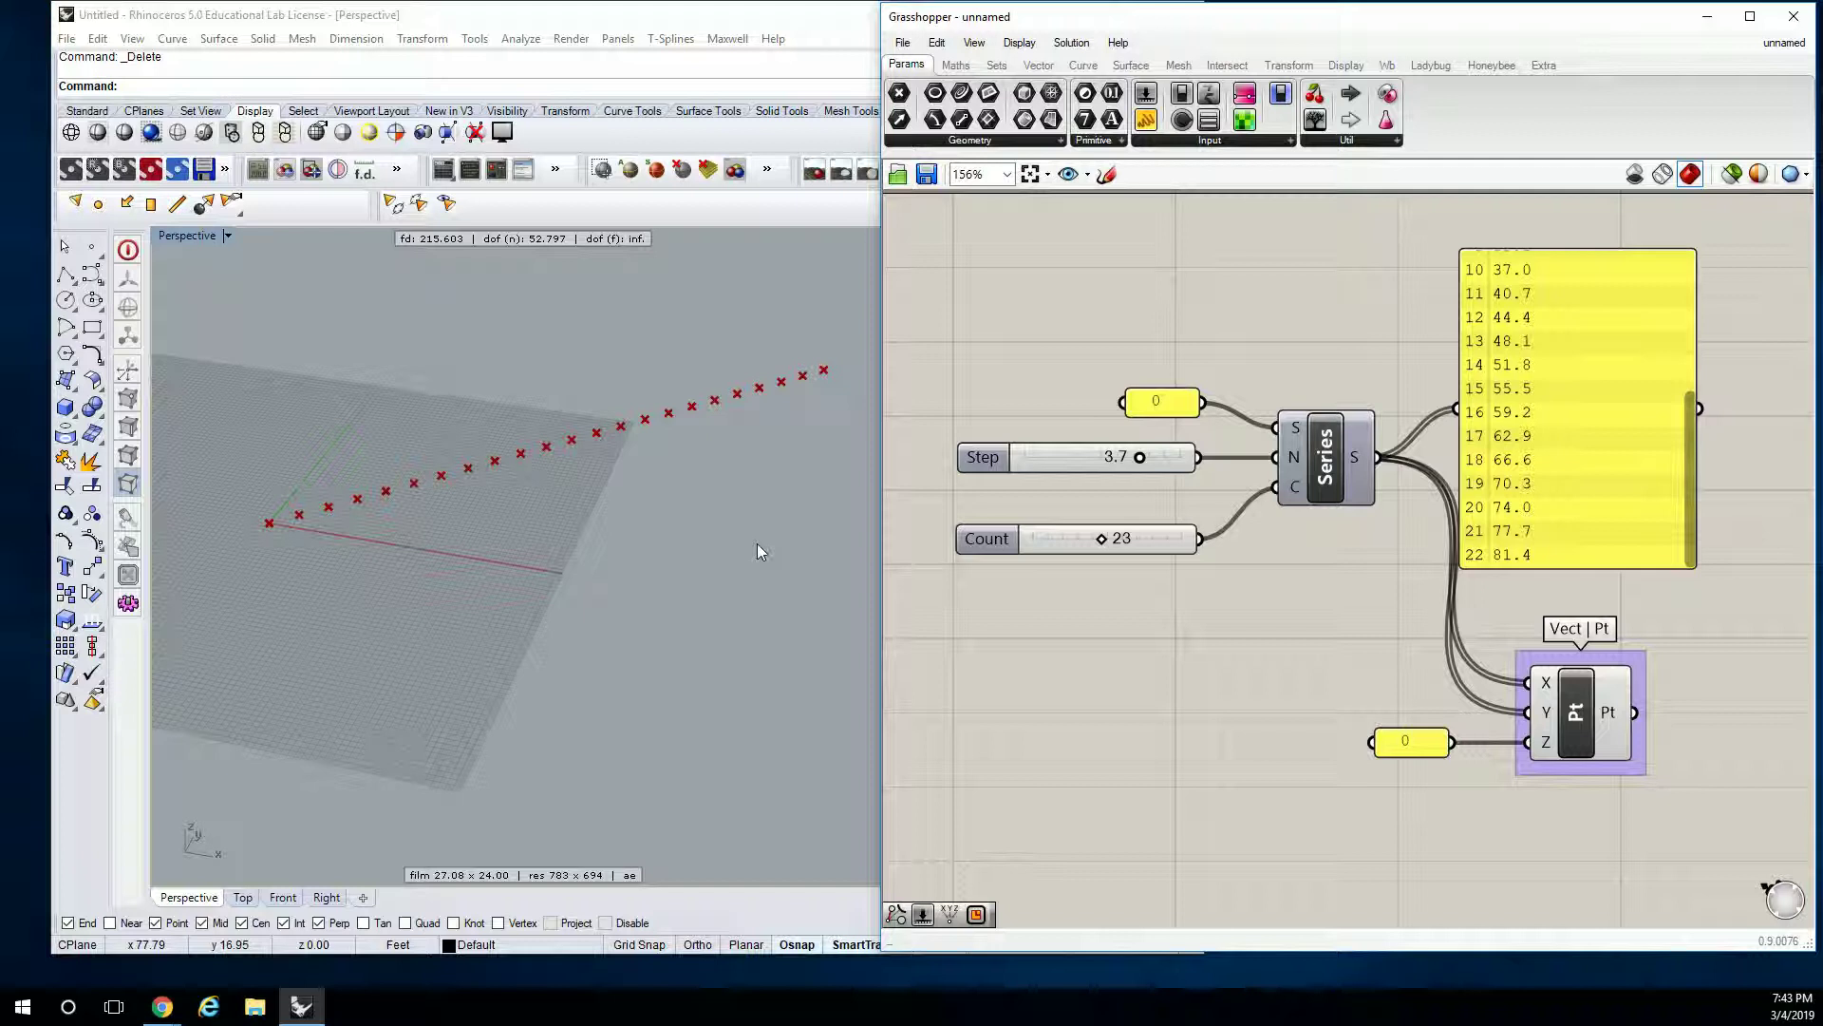
drag(1379, 457, 1528, 742)
right_drag(643, 516, 668, 429)
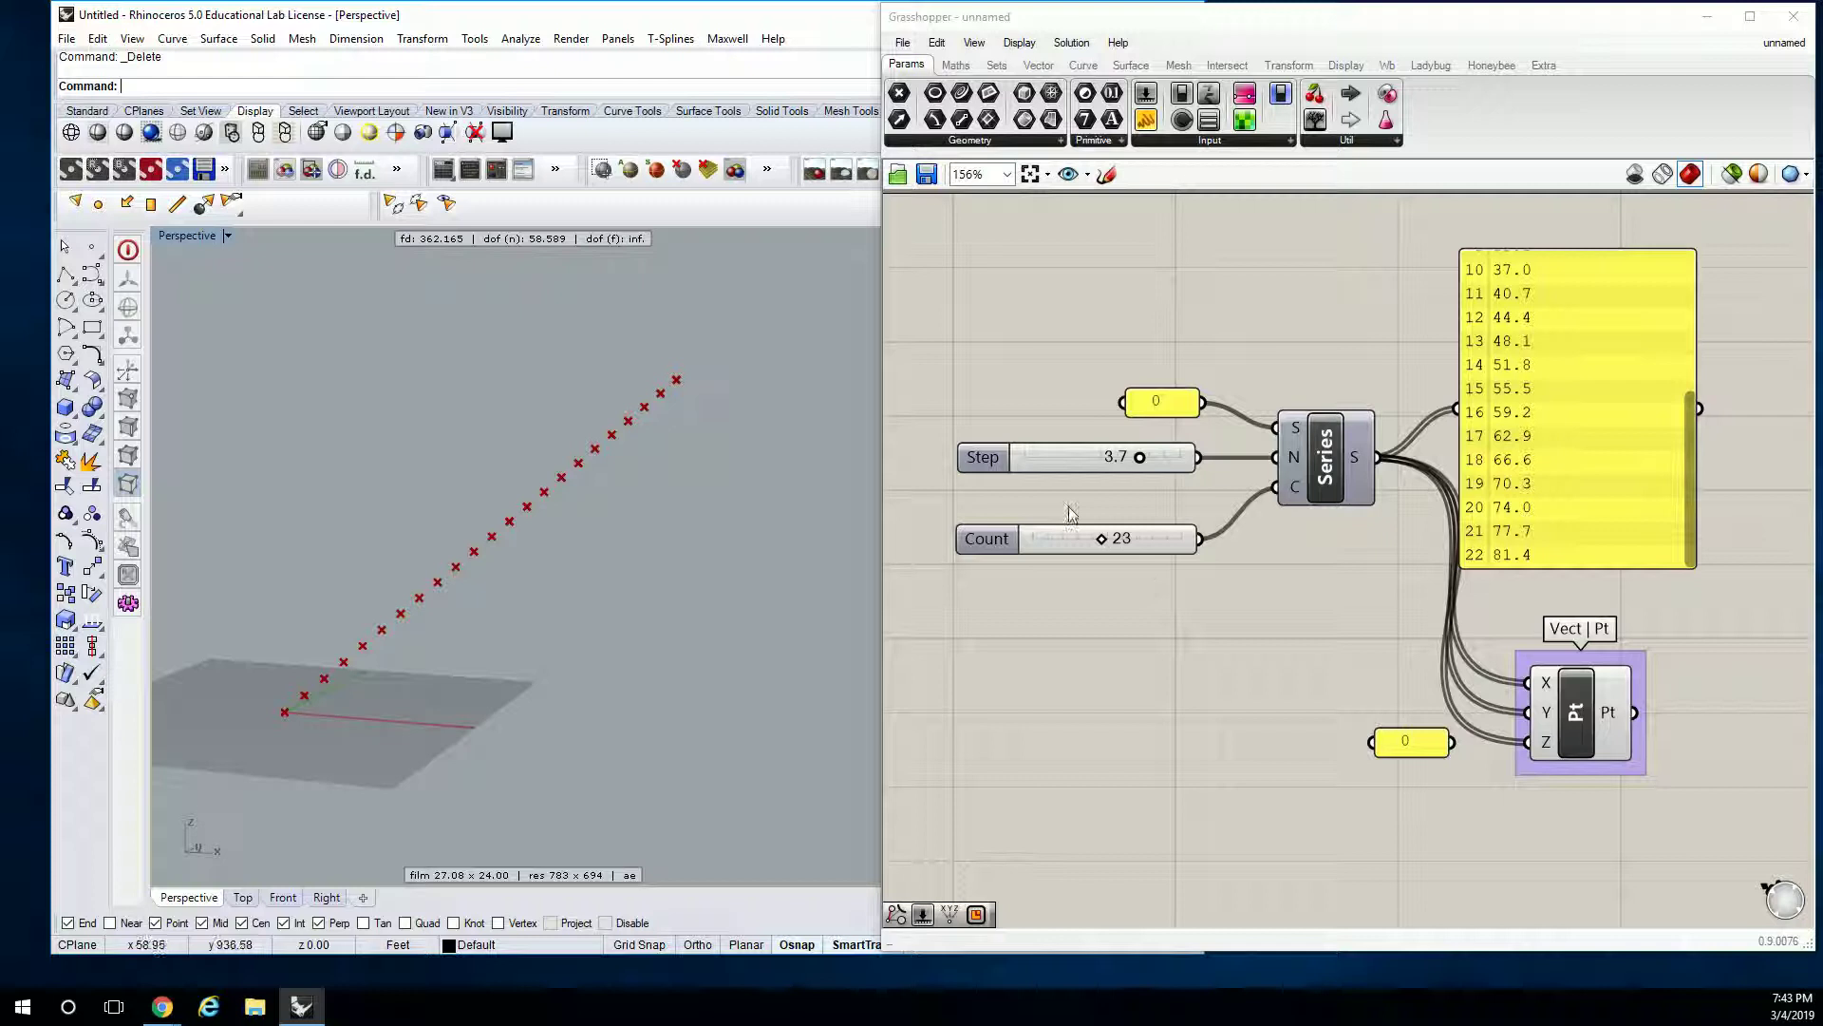
Place a Square Grid component from the Vector Grid group below the point setup.
click(1367, 626)
drag(1430, 751, 1333, 765)
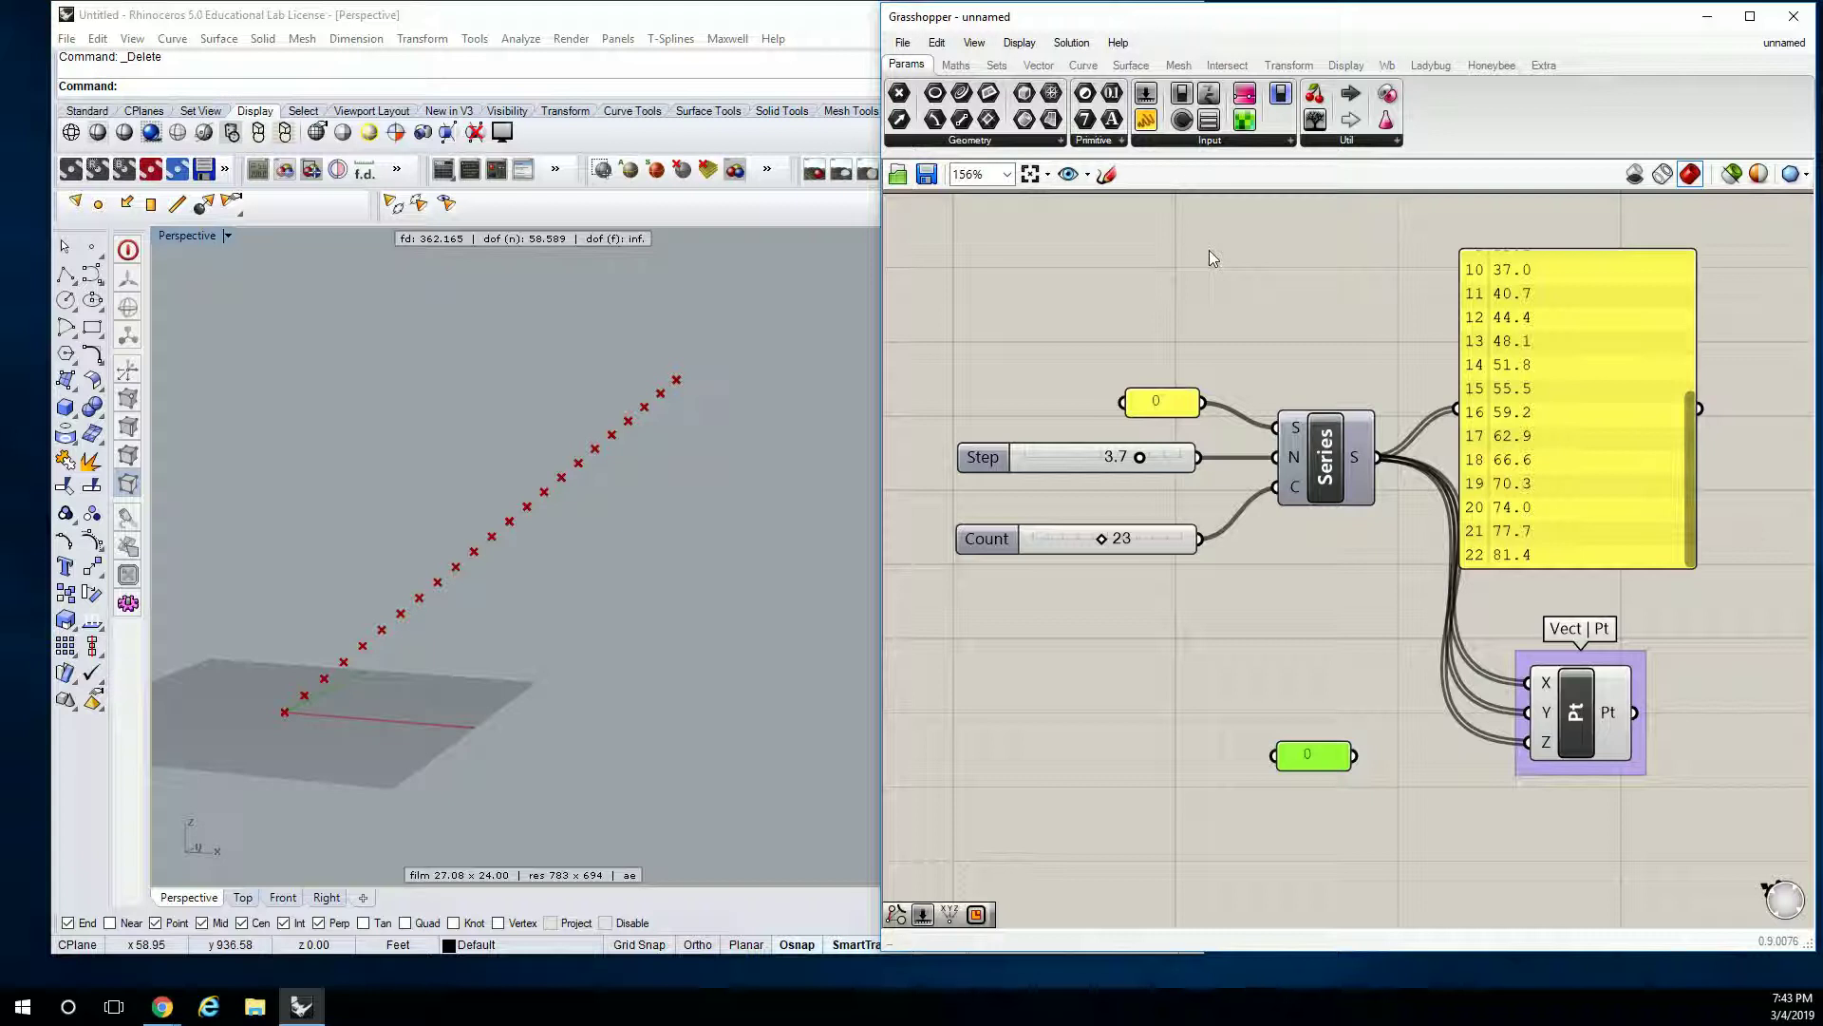
click(1041, 65)
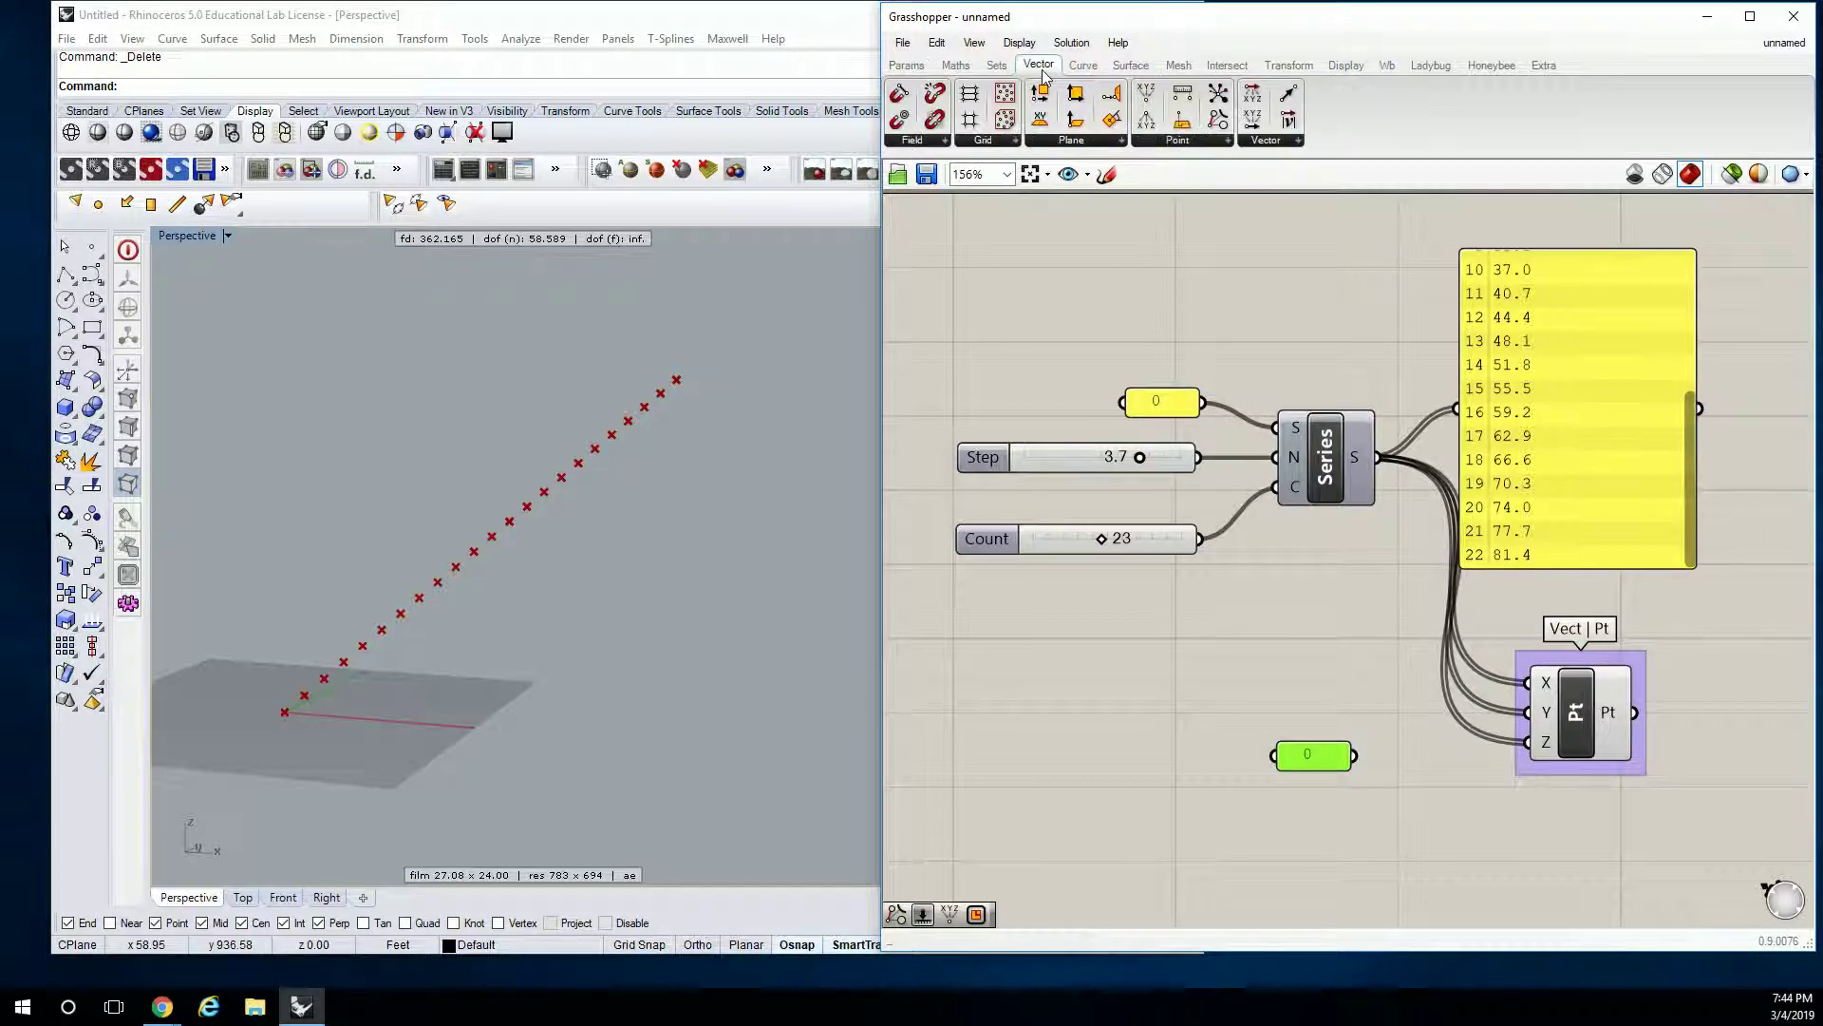
click(1012, 142)
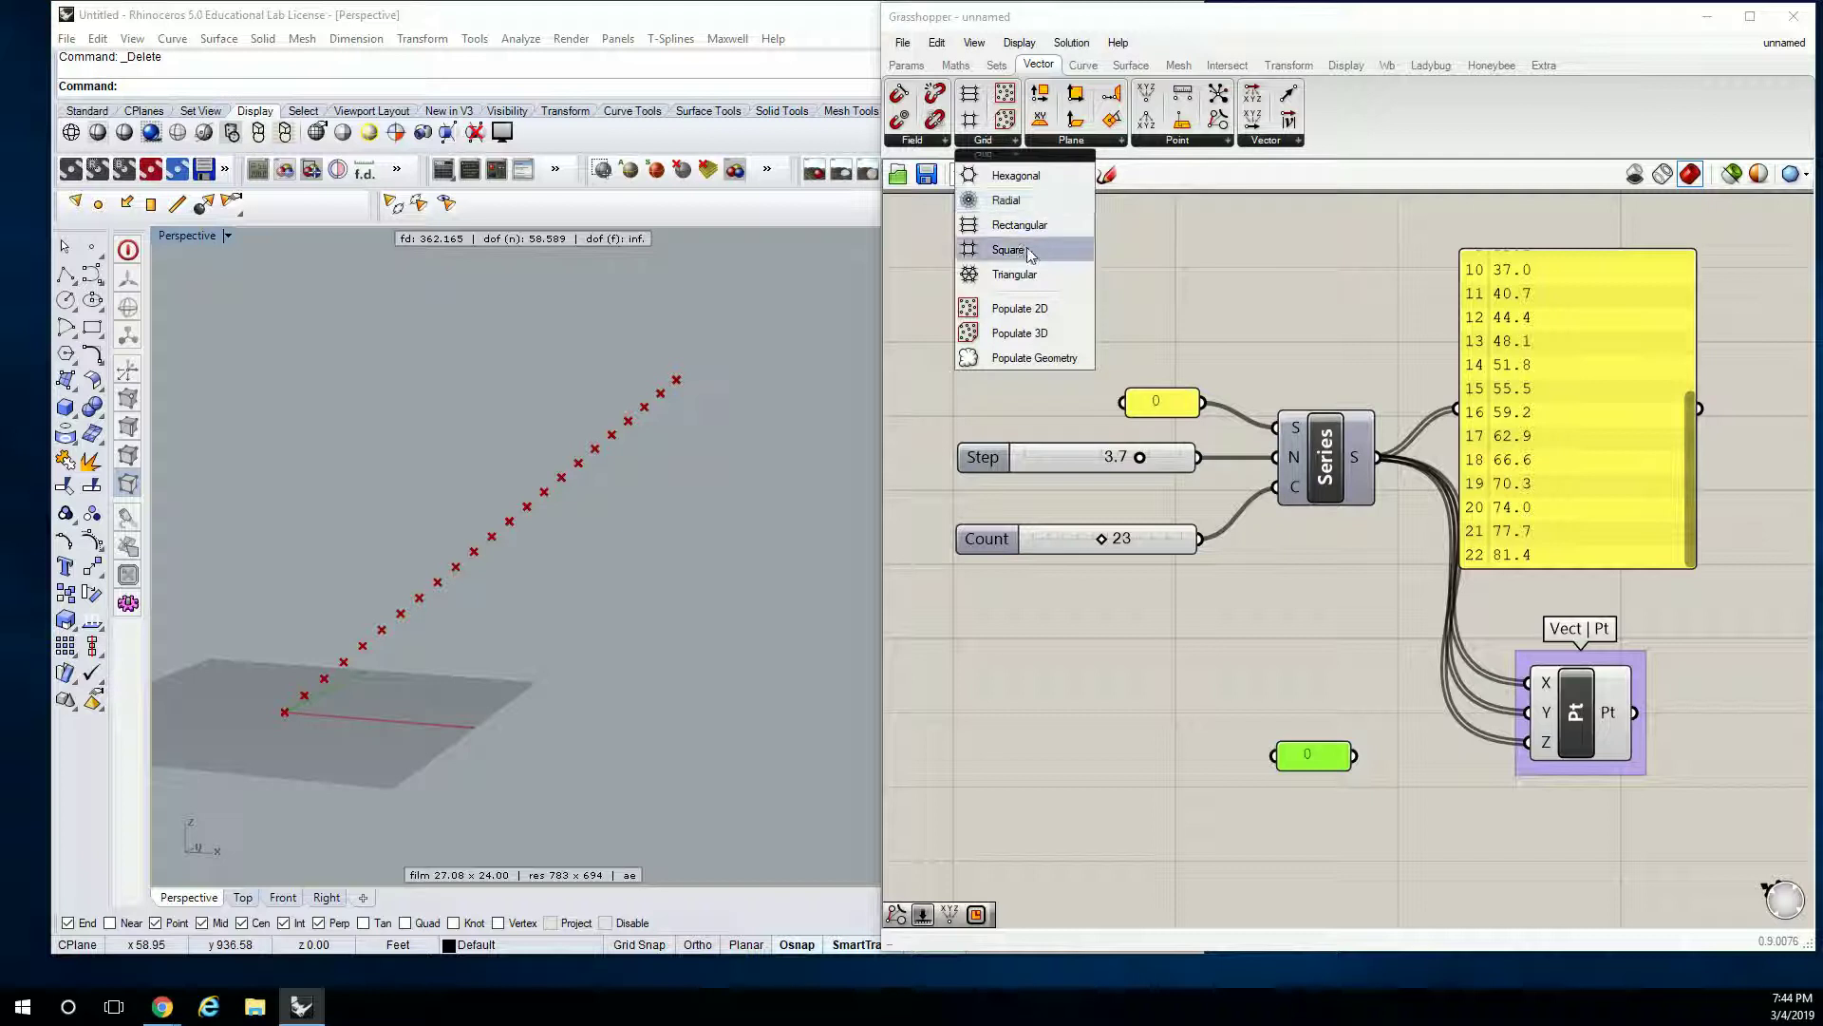
drag(1009, 249, 1178, 698)
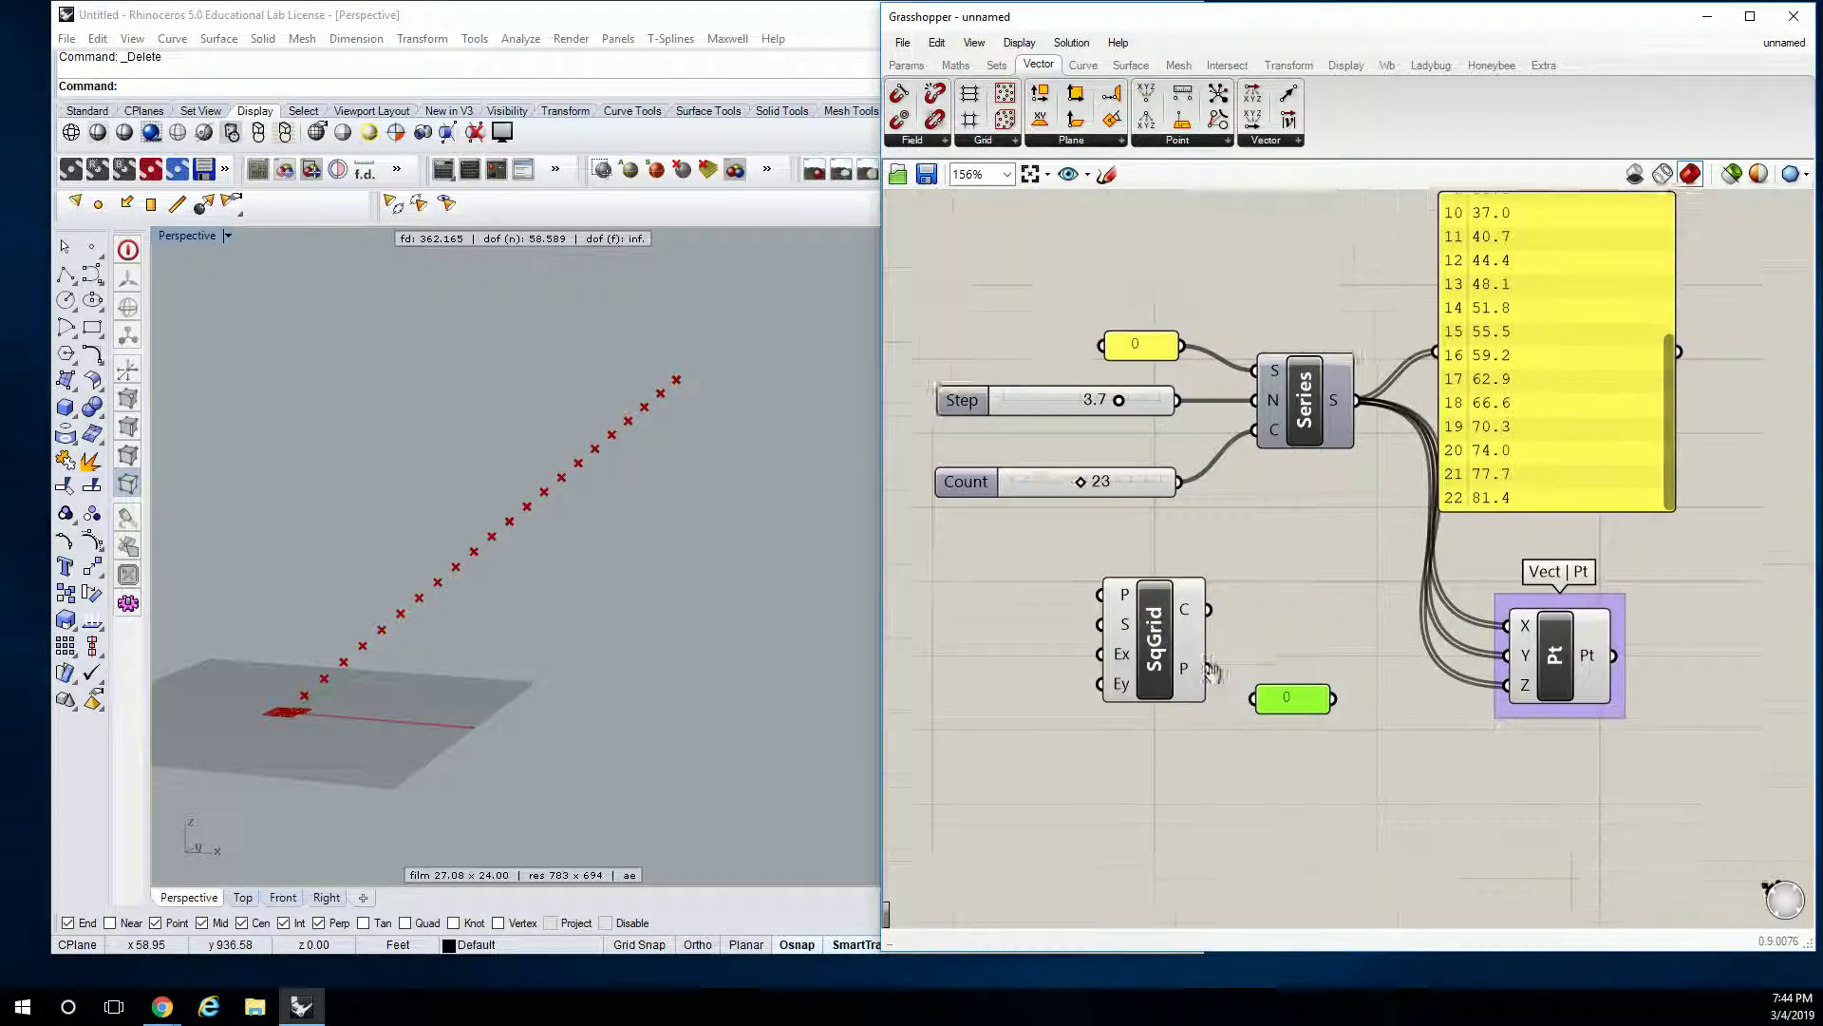
scroll(1140, 570, down, 3)
mouse_move(1113, 465)
mouse_down()
mouse_move(1217, 686)
mouse_move(1257, 544)
mouse_up()
Delete the unused 0 value and nudge the Square Grid into position.
key(Delete)
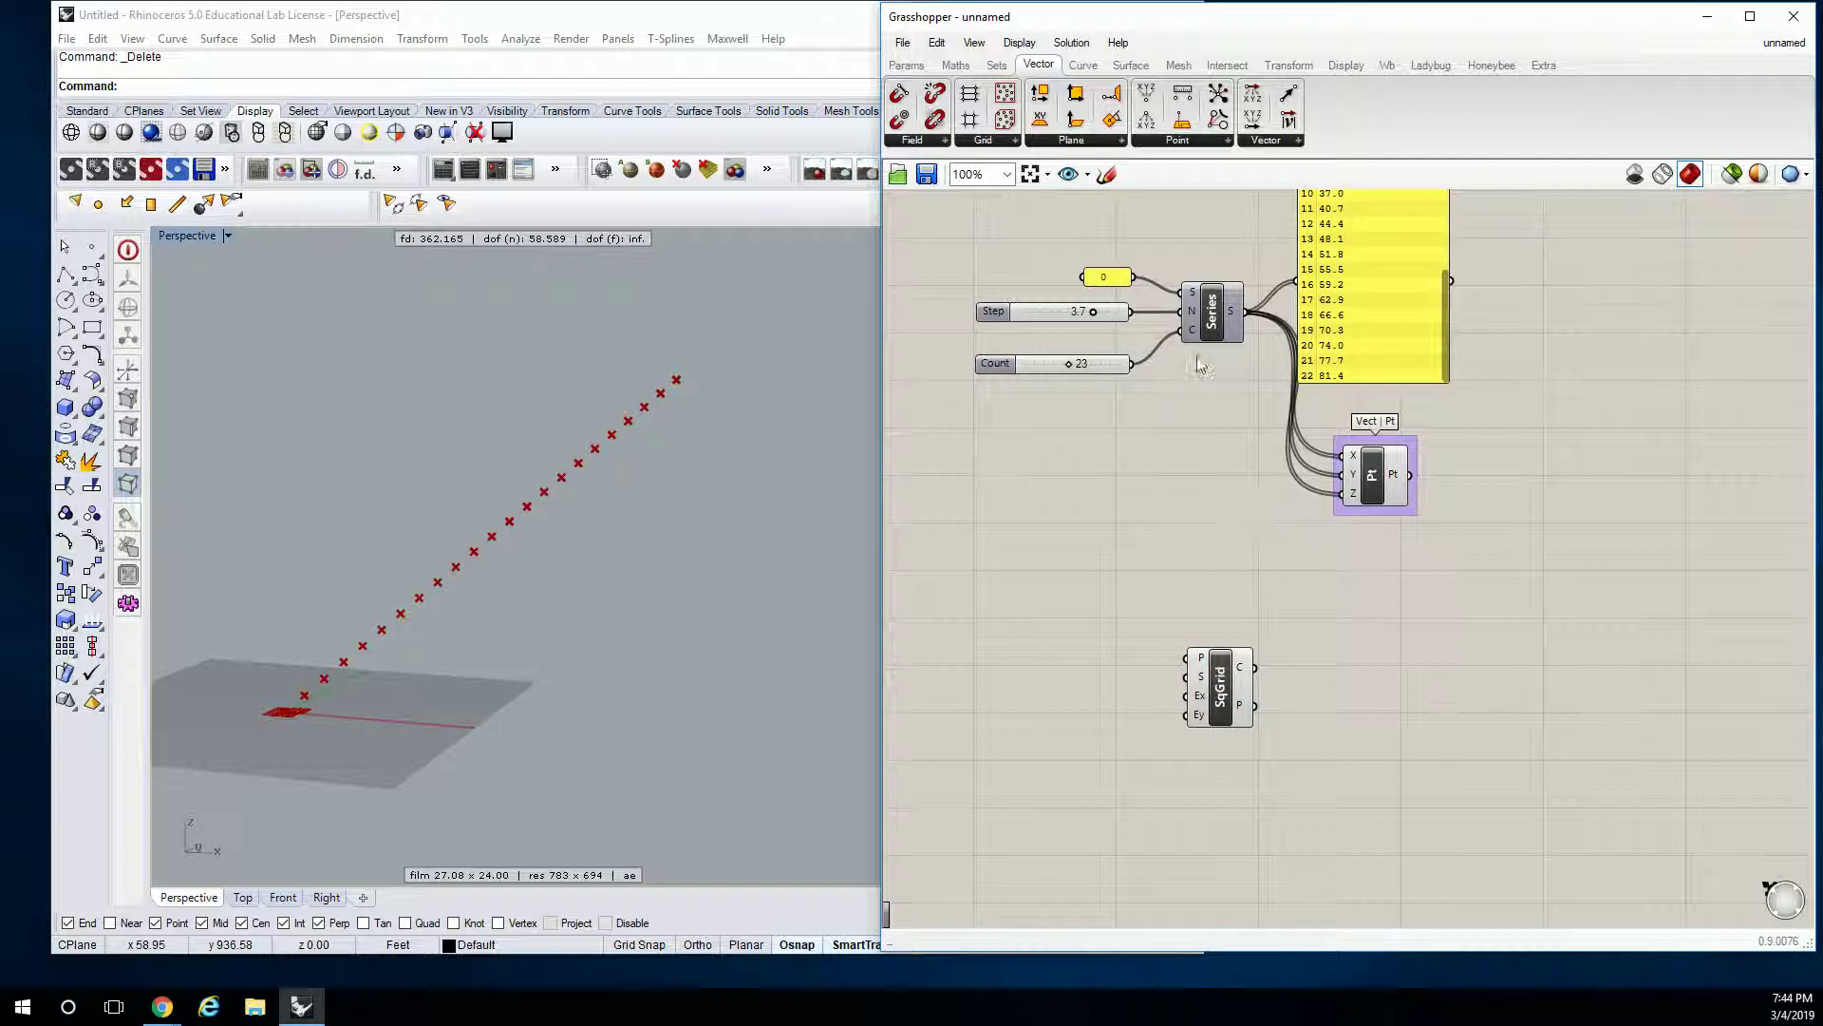
scroll(1277, 470, up, 1)
drag(1239, 793, 1282, 764)
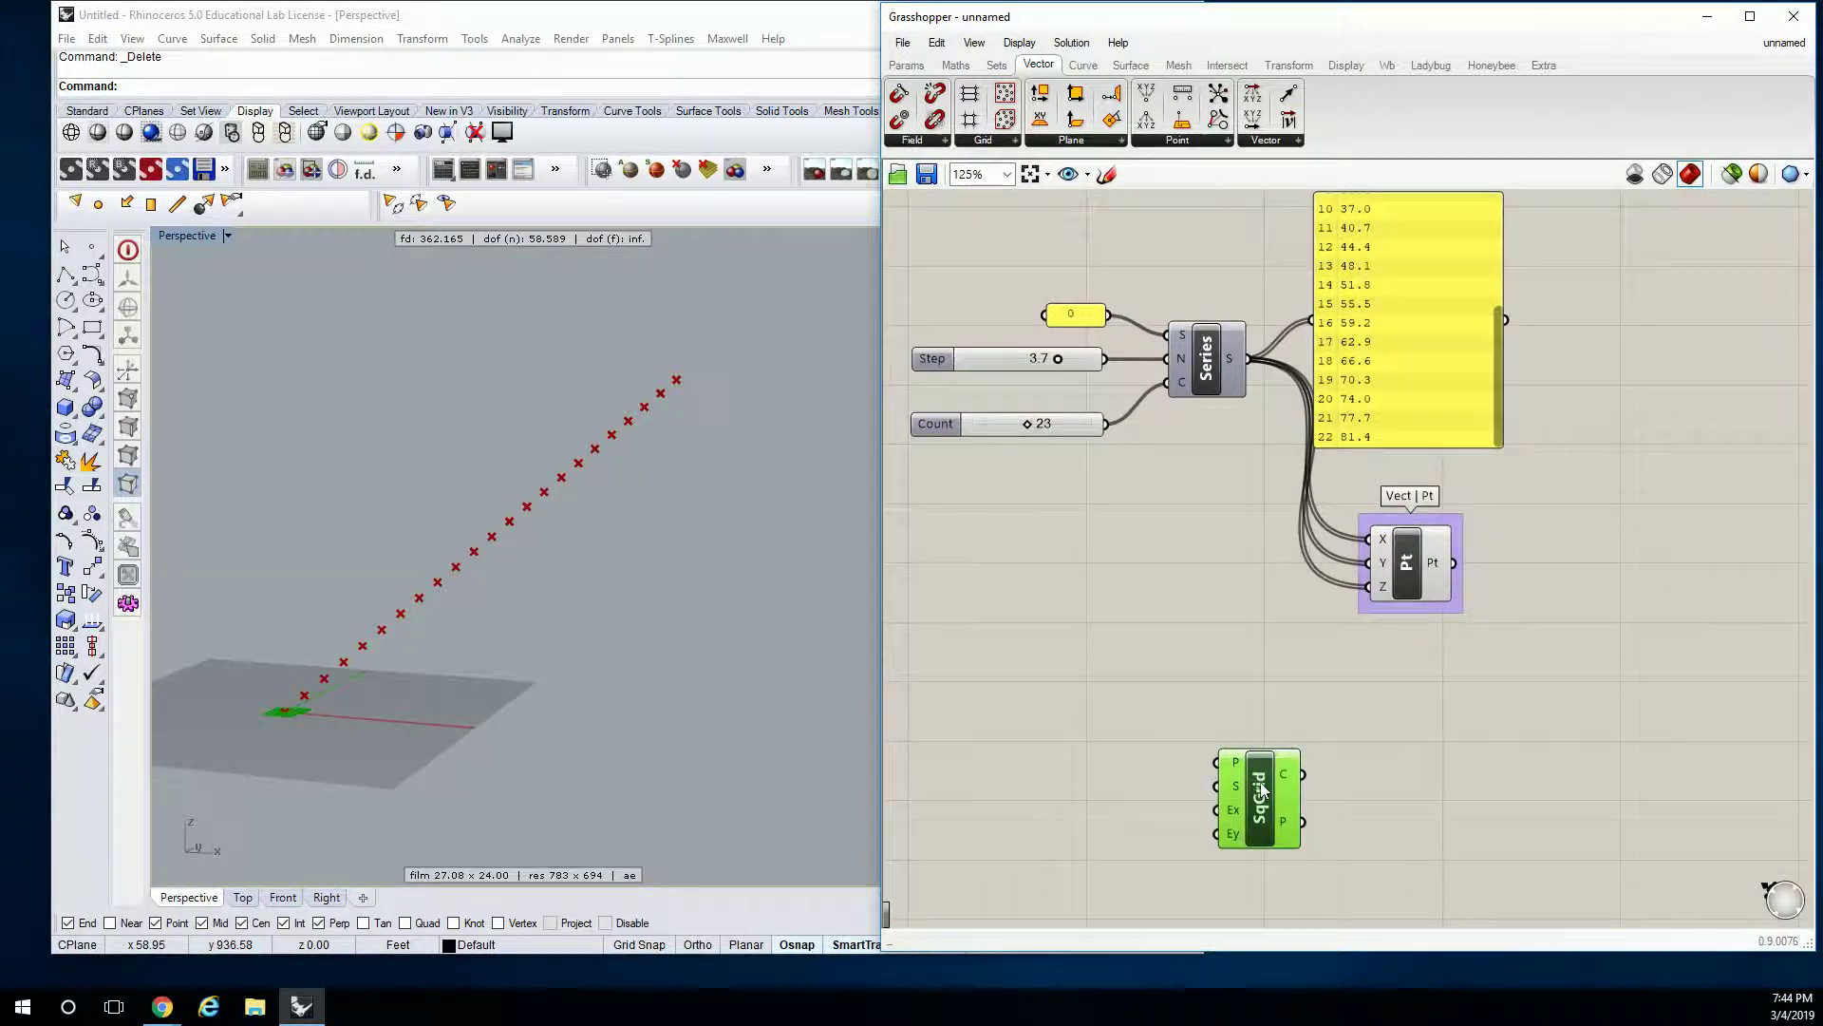
right_drag(655, 561, 585, 581)
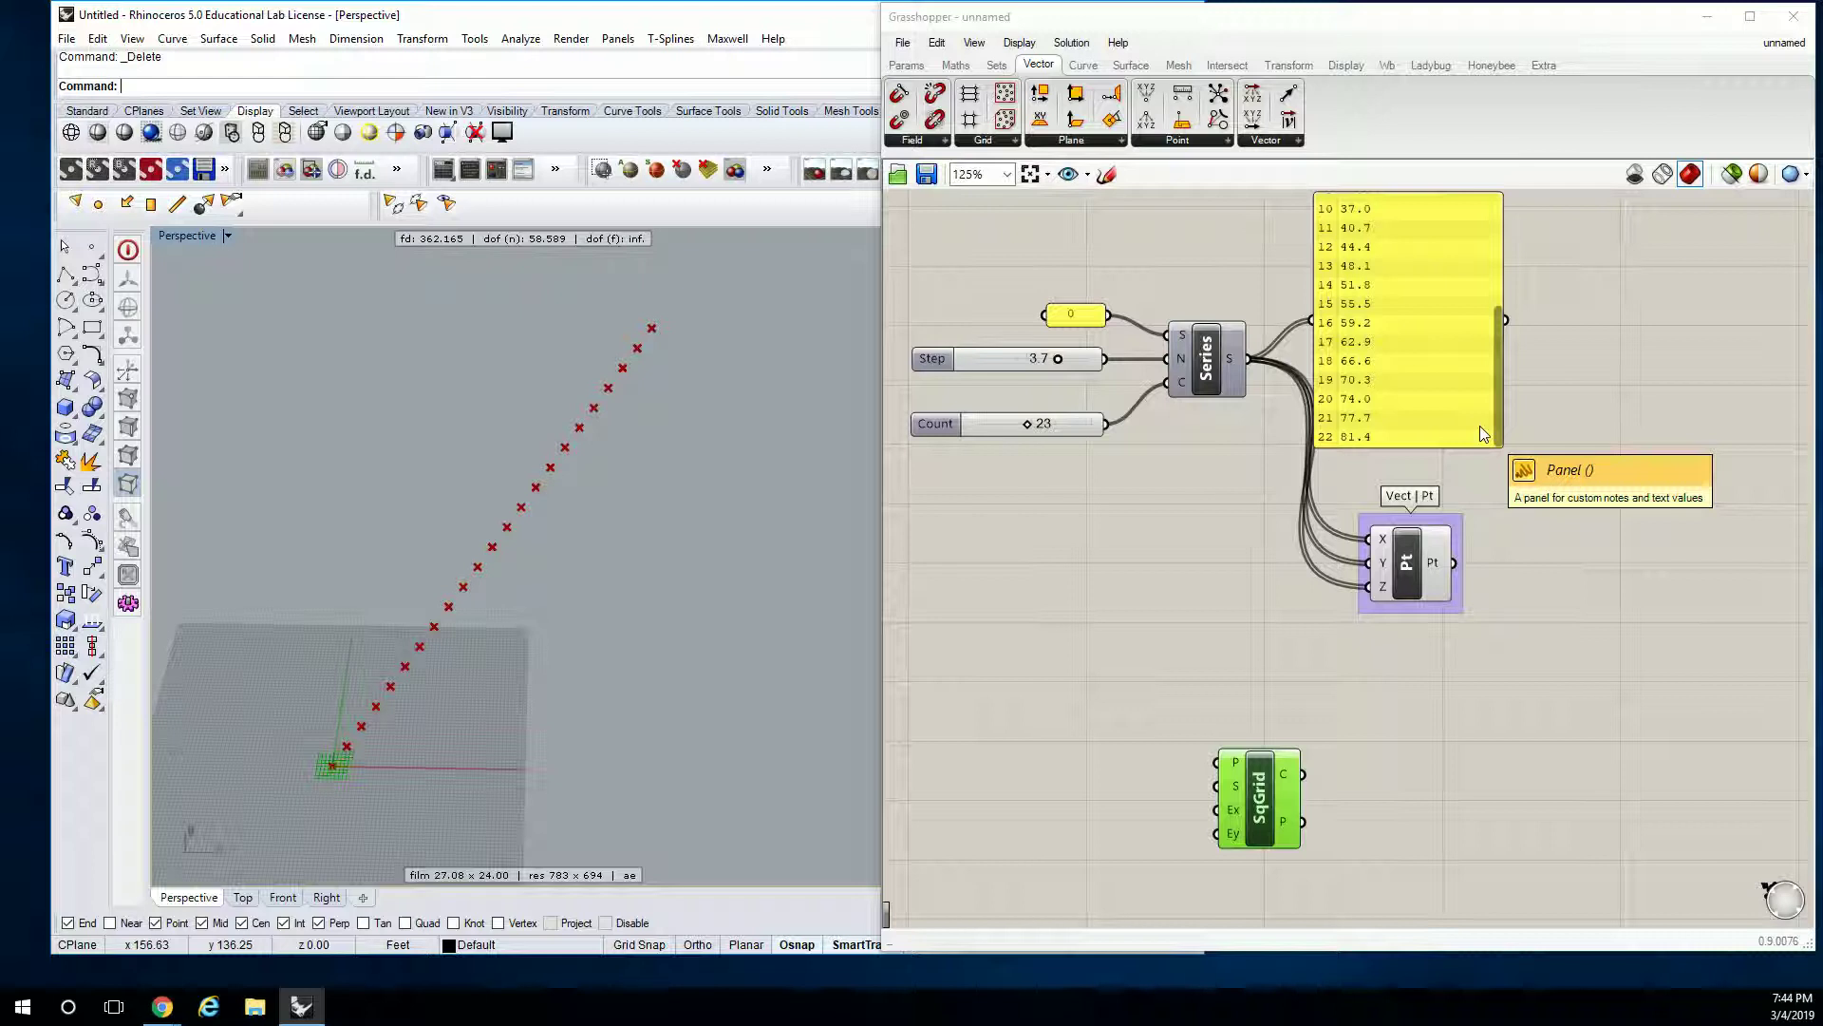
click(1415, 565)
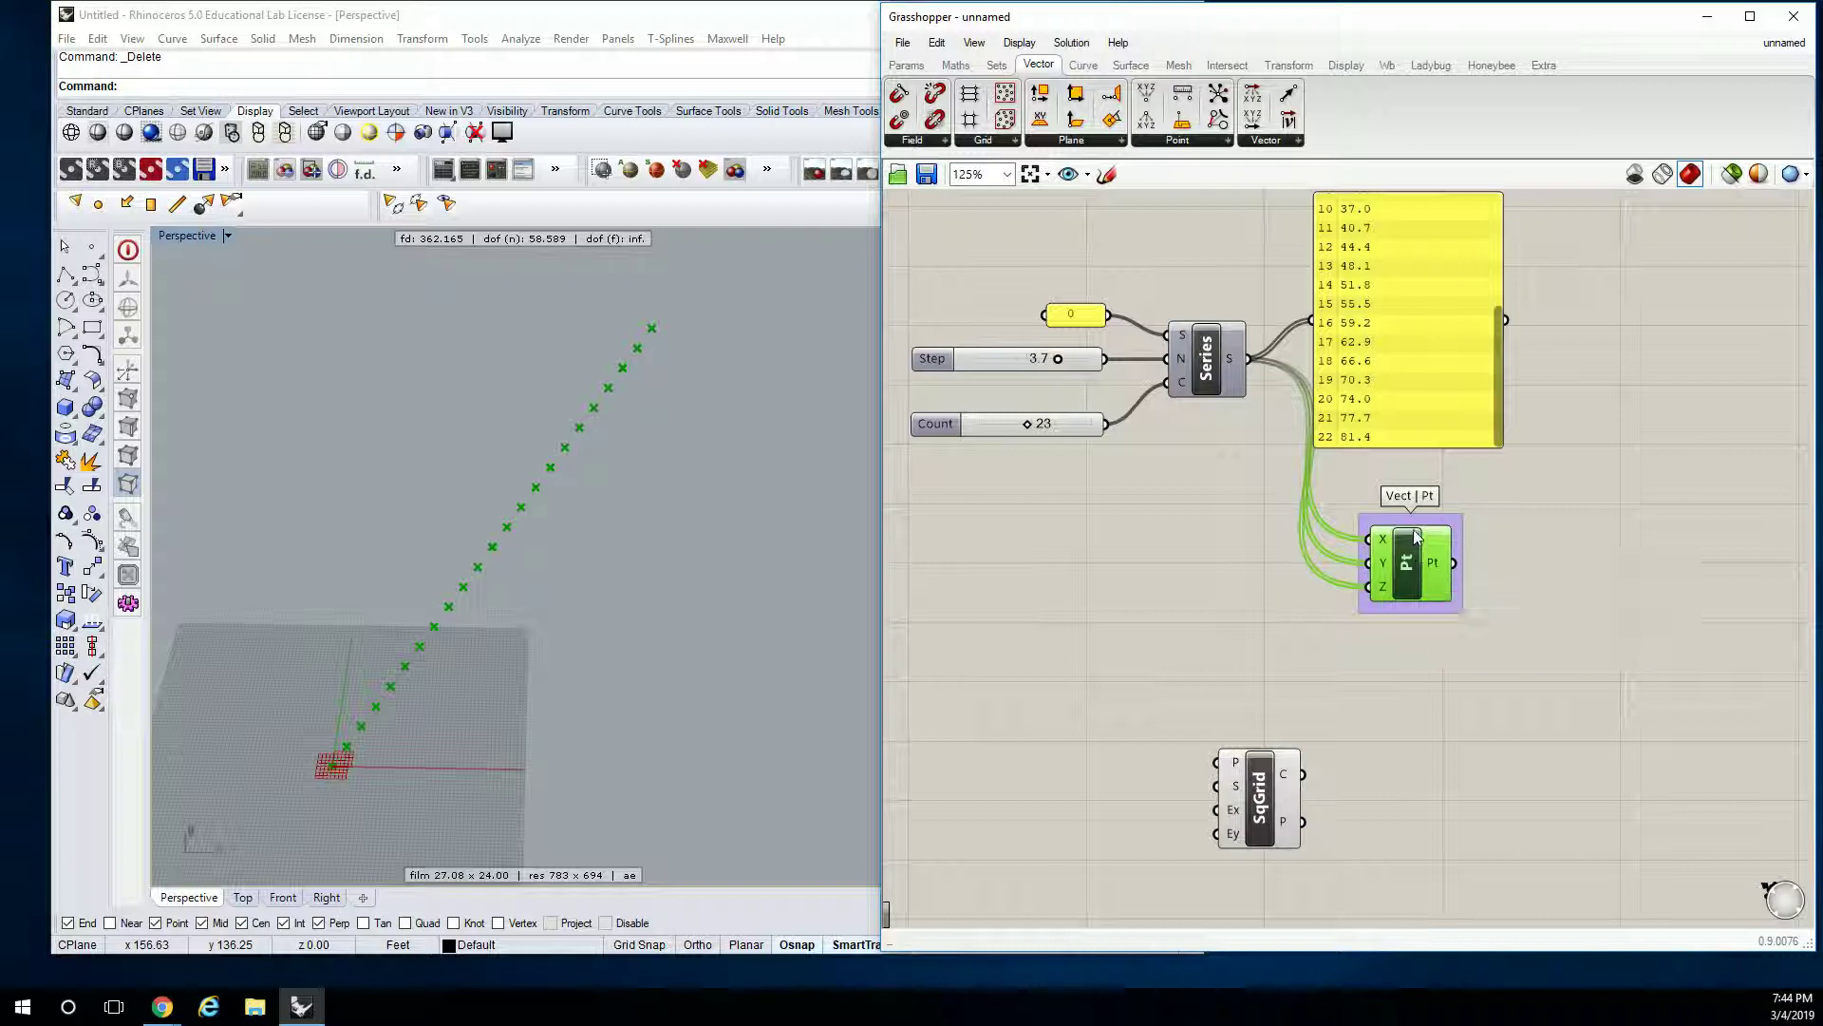
click(1146, 564)
drag(1370, 353, 1409, 353)
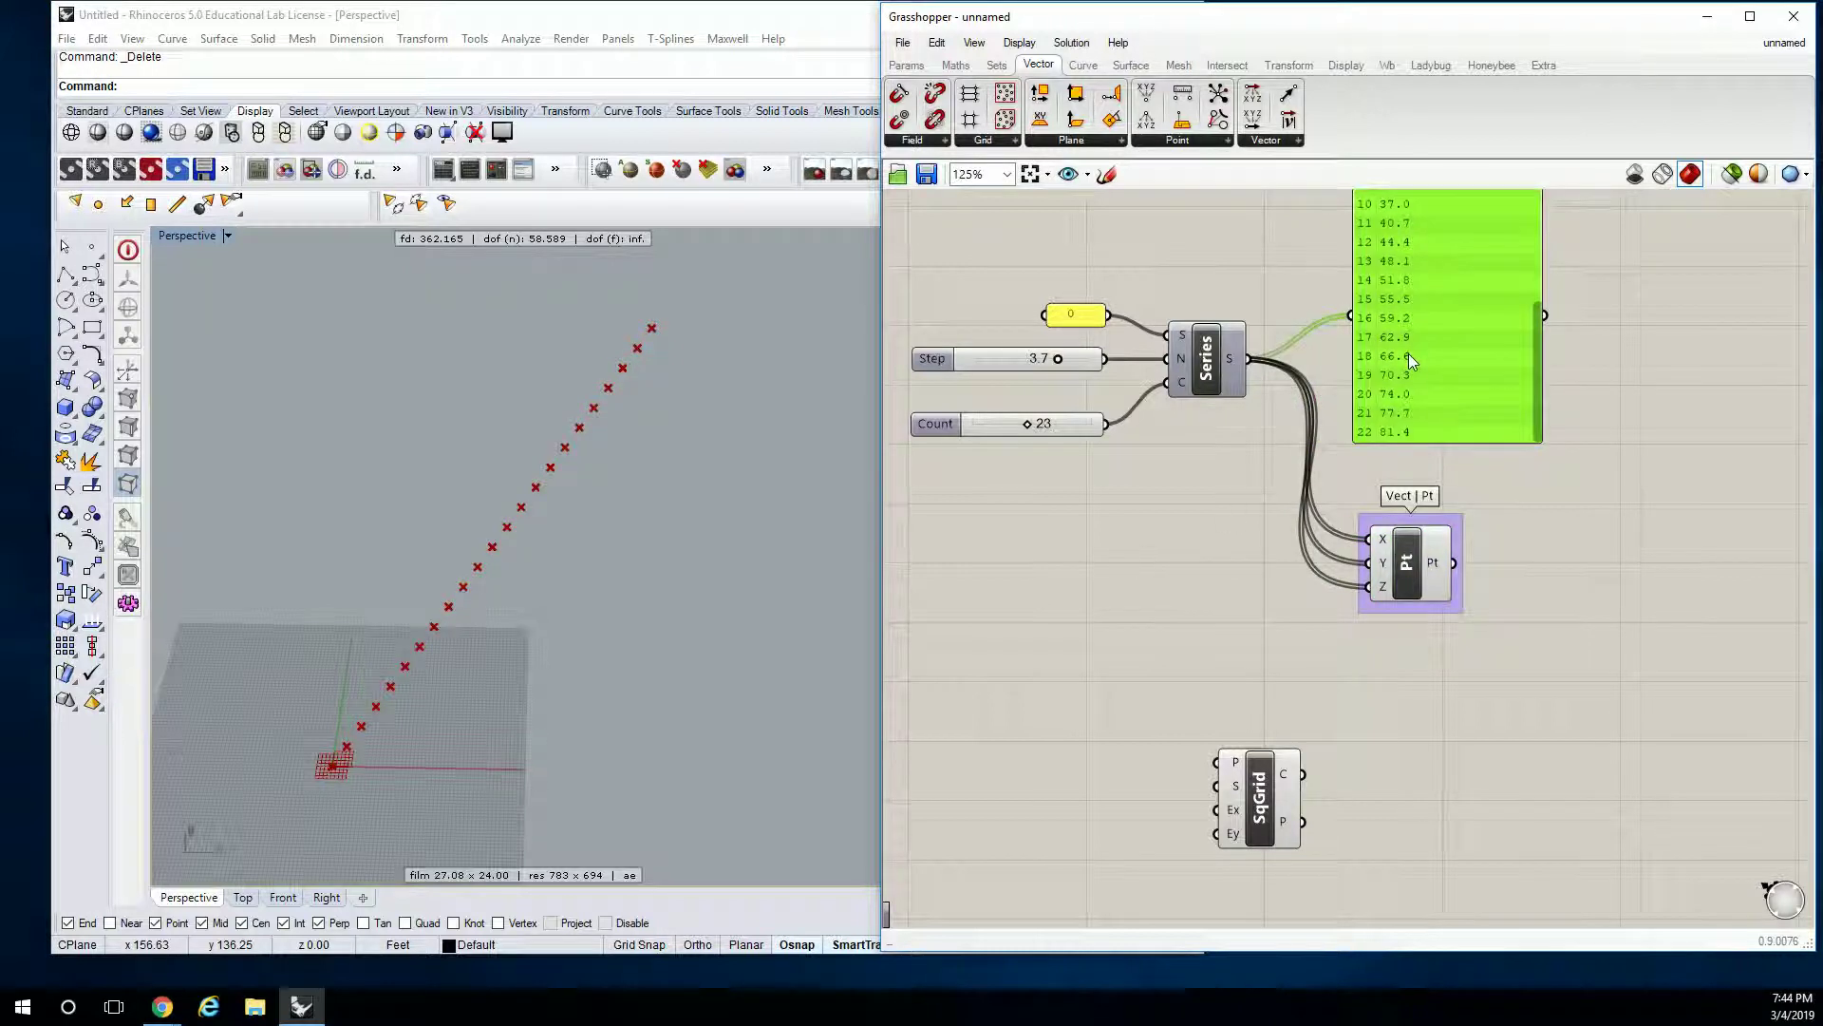
click(1238, 651)
right_drag(1216, 728, 1208, 568)
right_drag(1264, 455, 1330, 618)
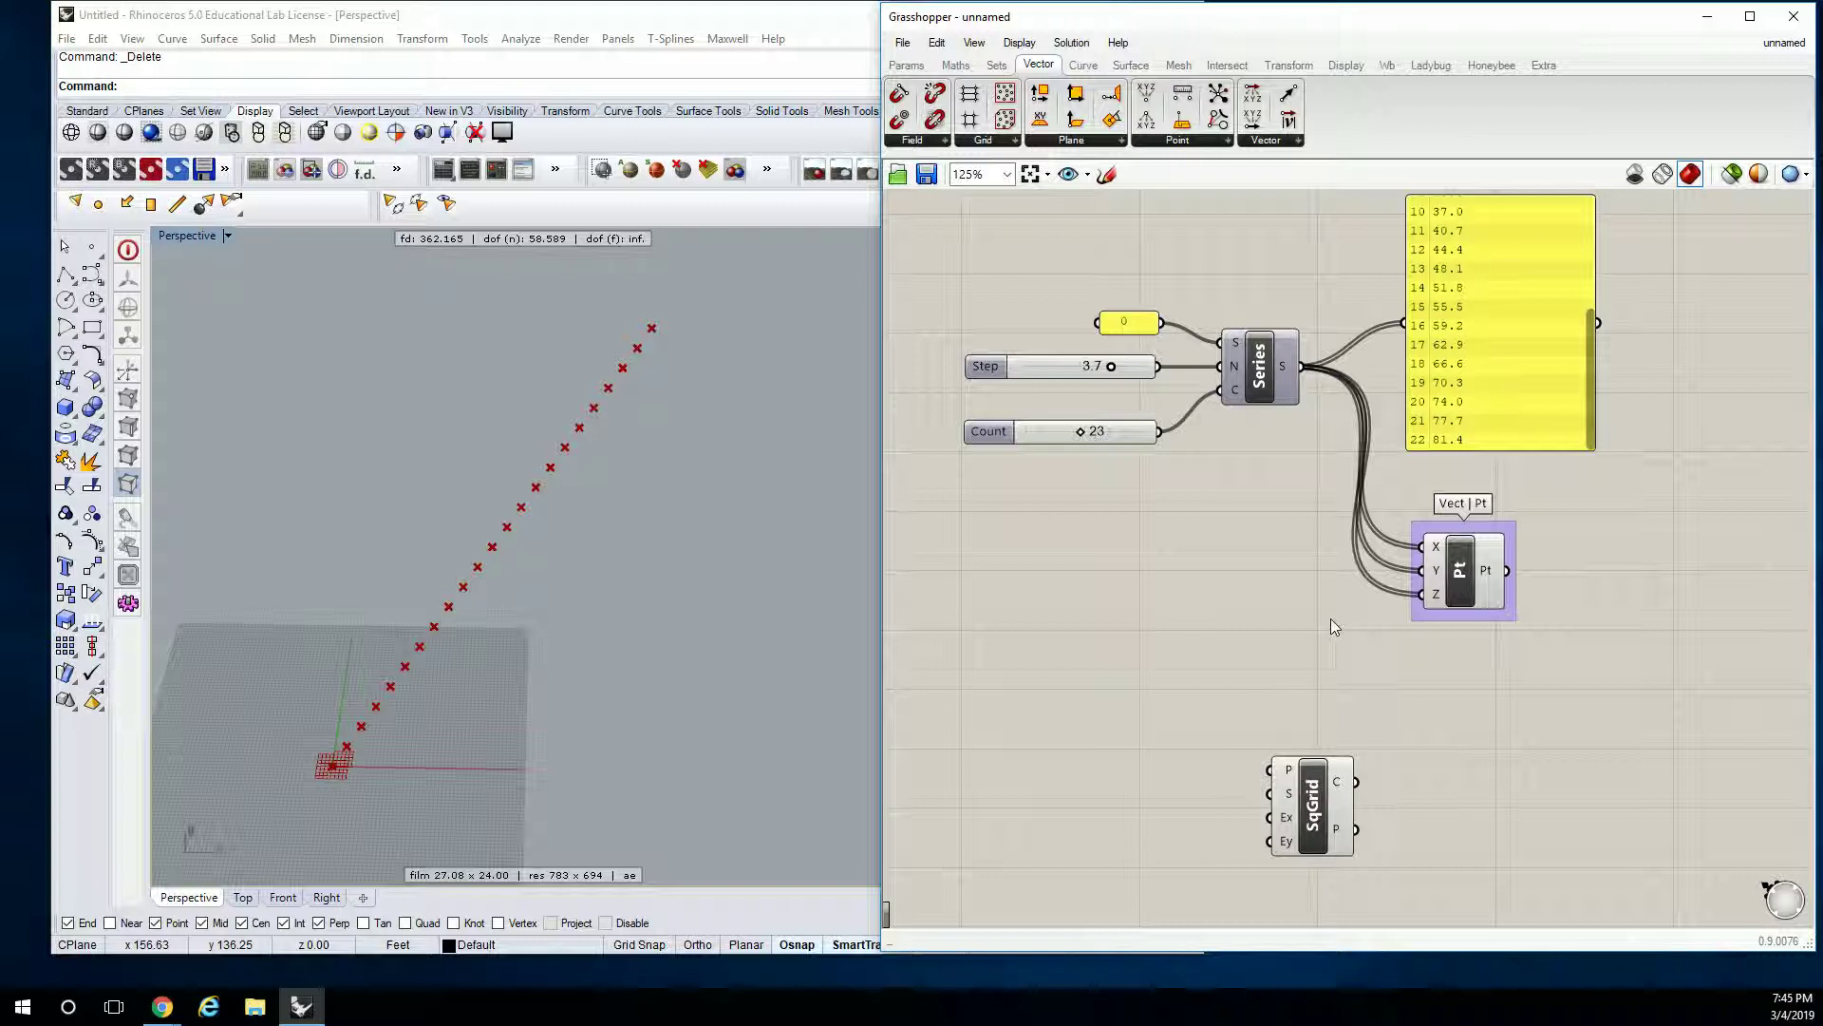
Turn off the Pt component's preview so the 23 diagonal points vanish from Rhino.
click(1460, 570)
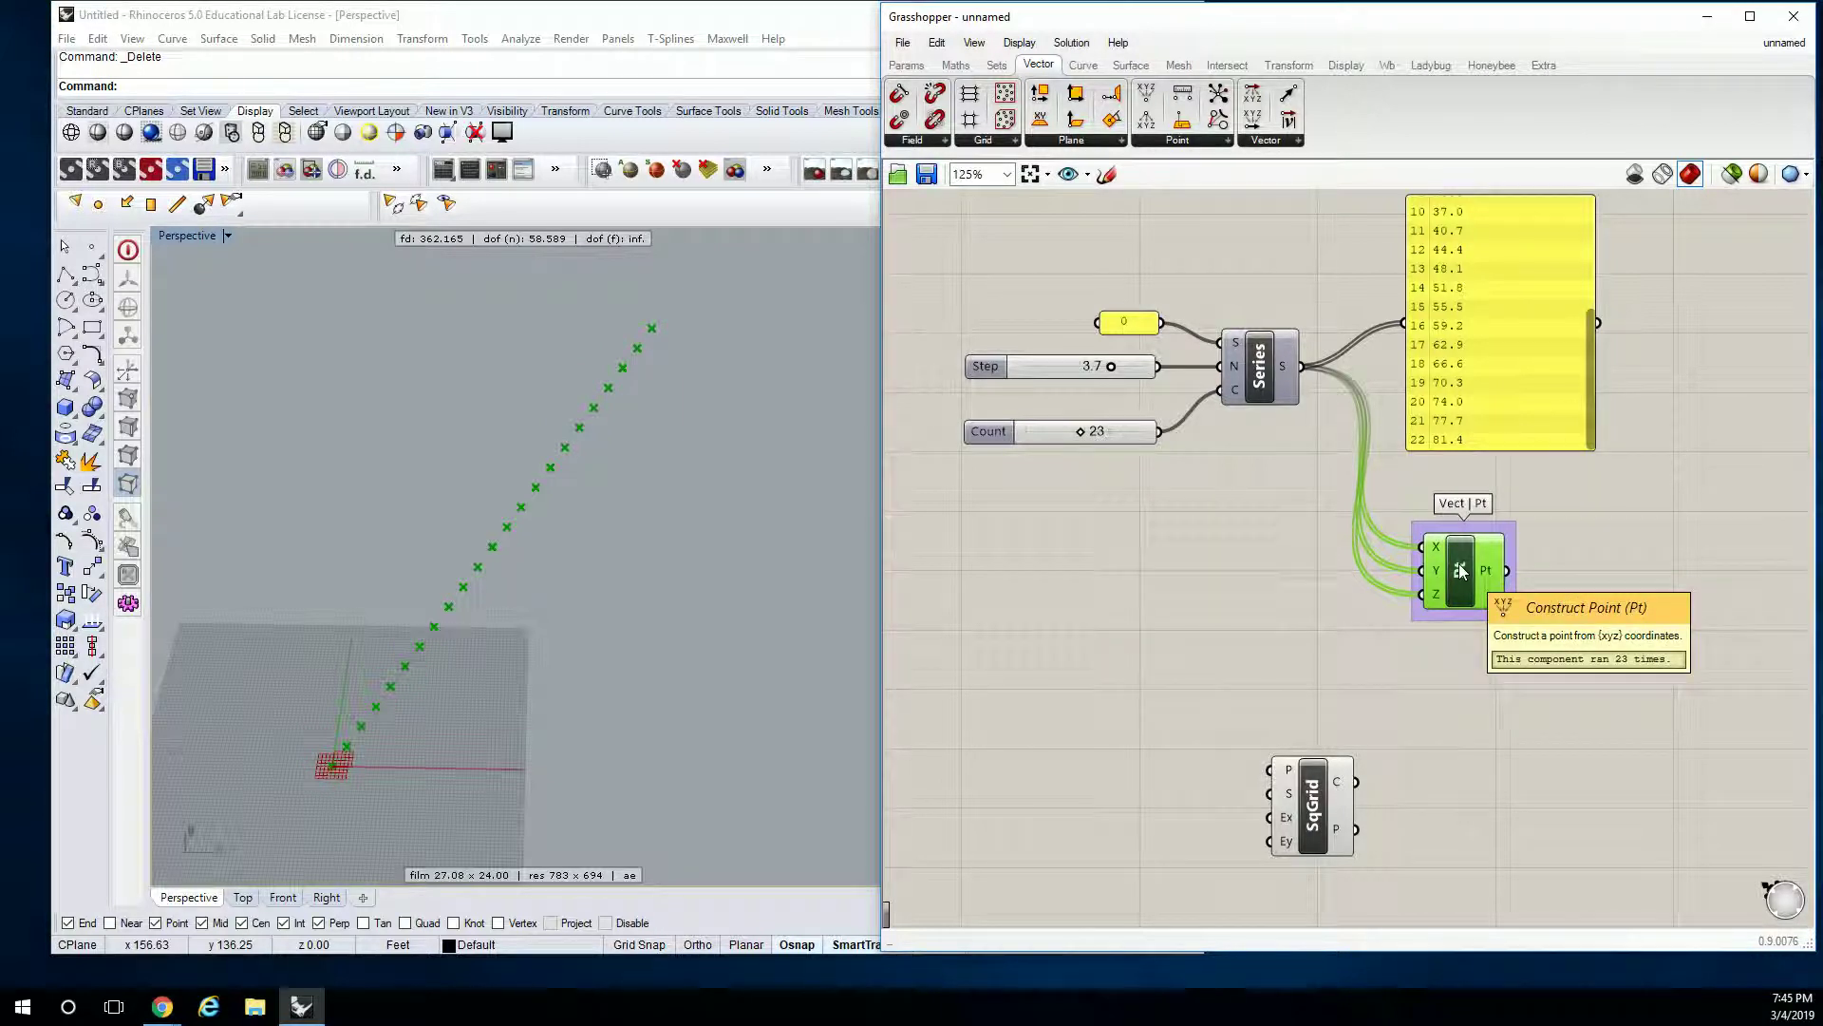
right_click(1460, 570)
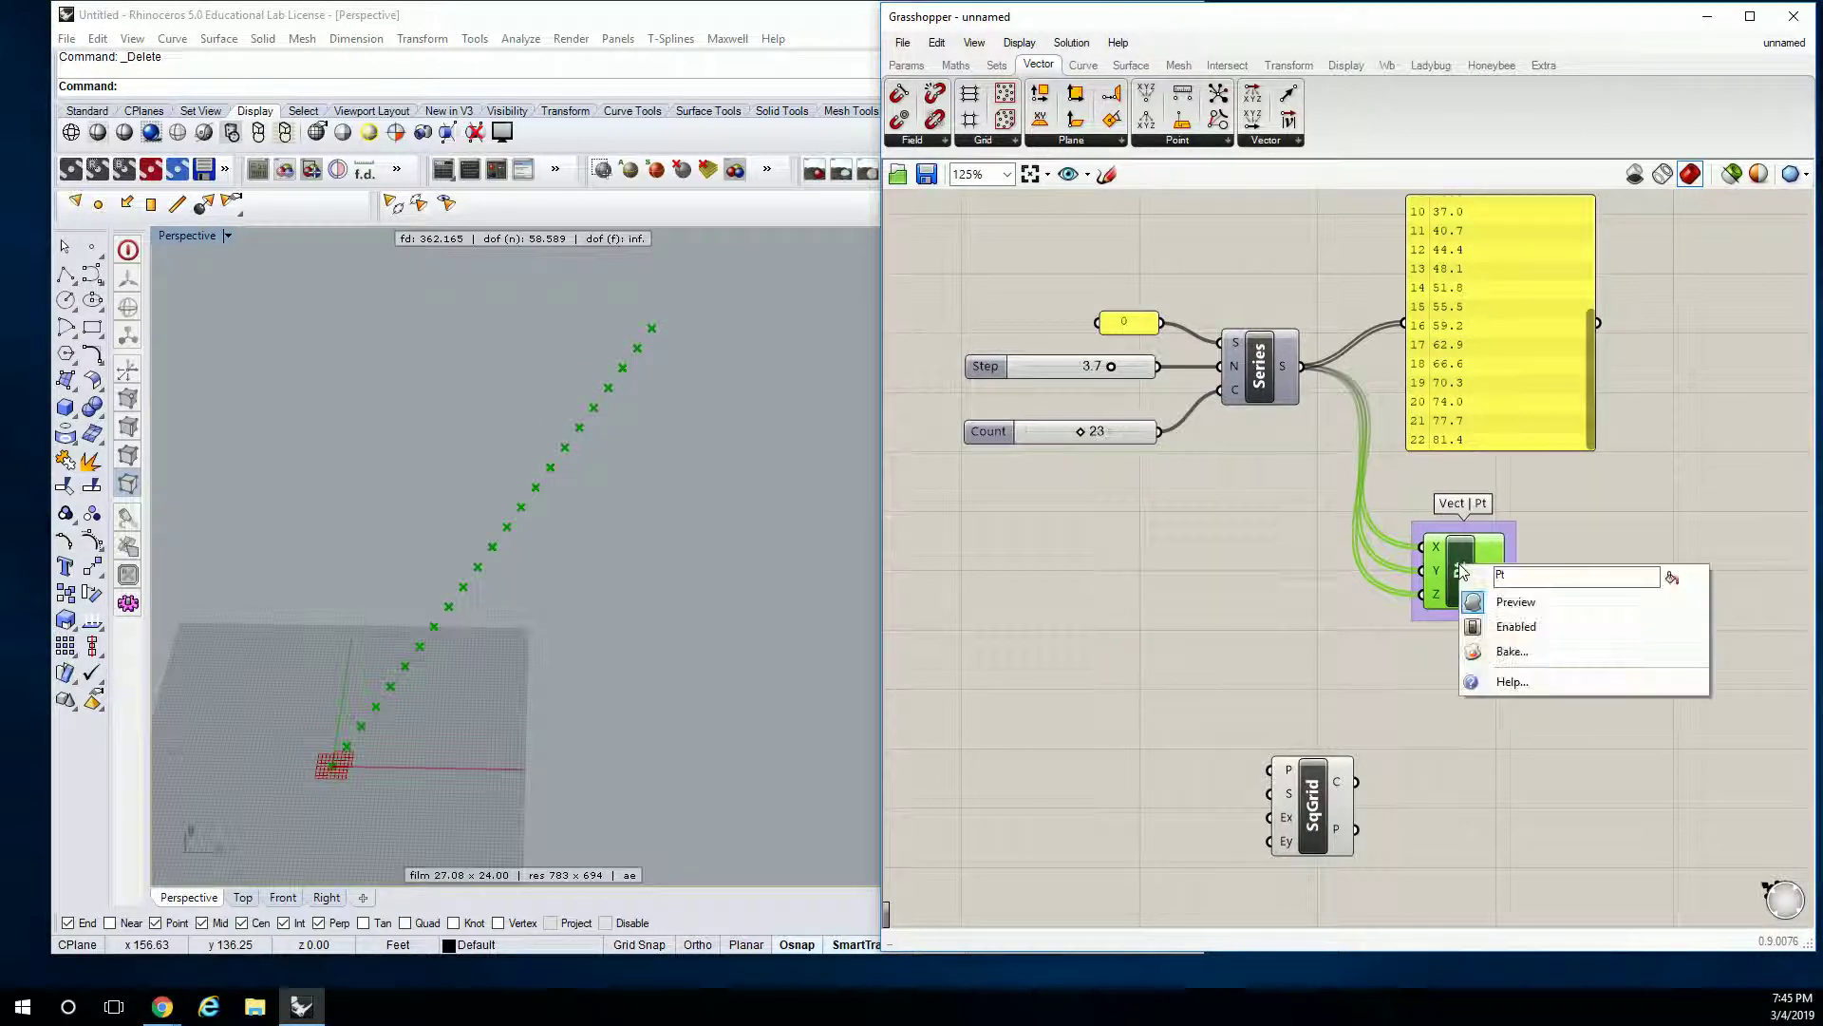
click(1517, 602)
click(1273, 555)
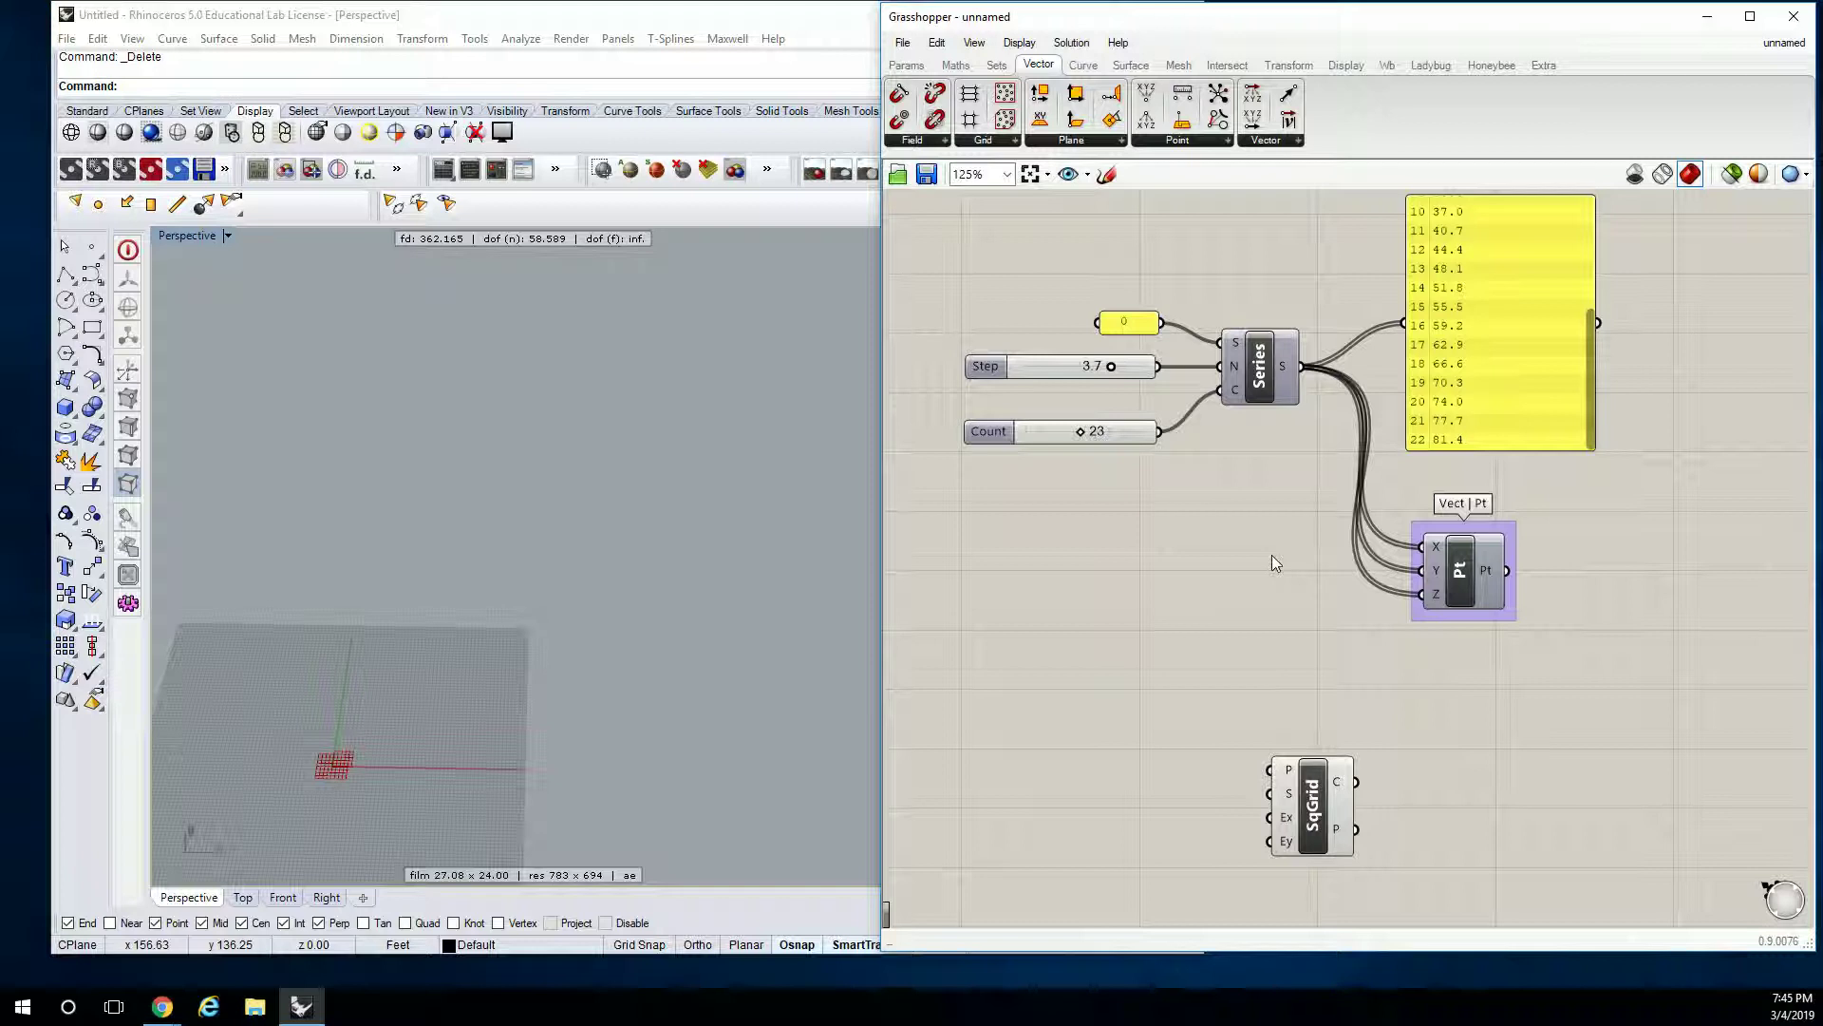
scroll(1273, 555, down, 2)
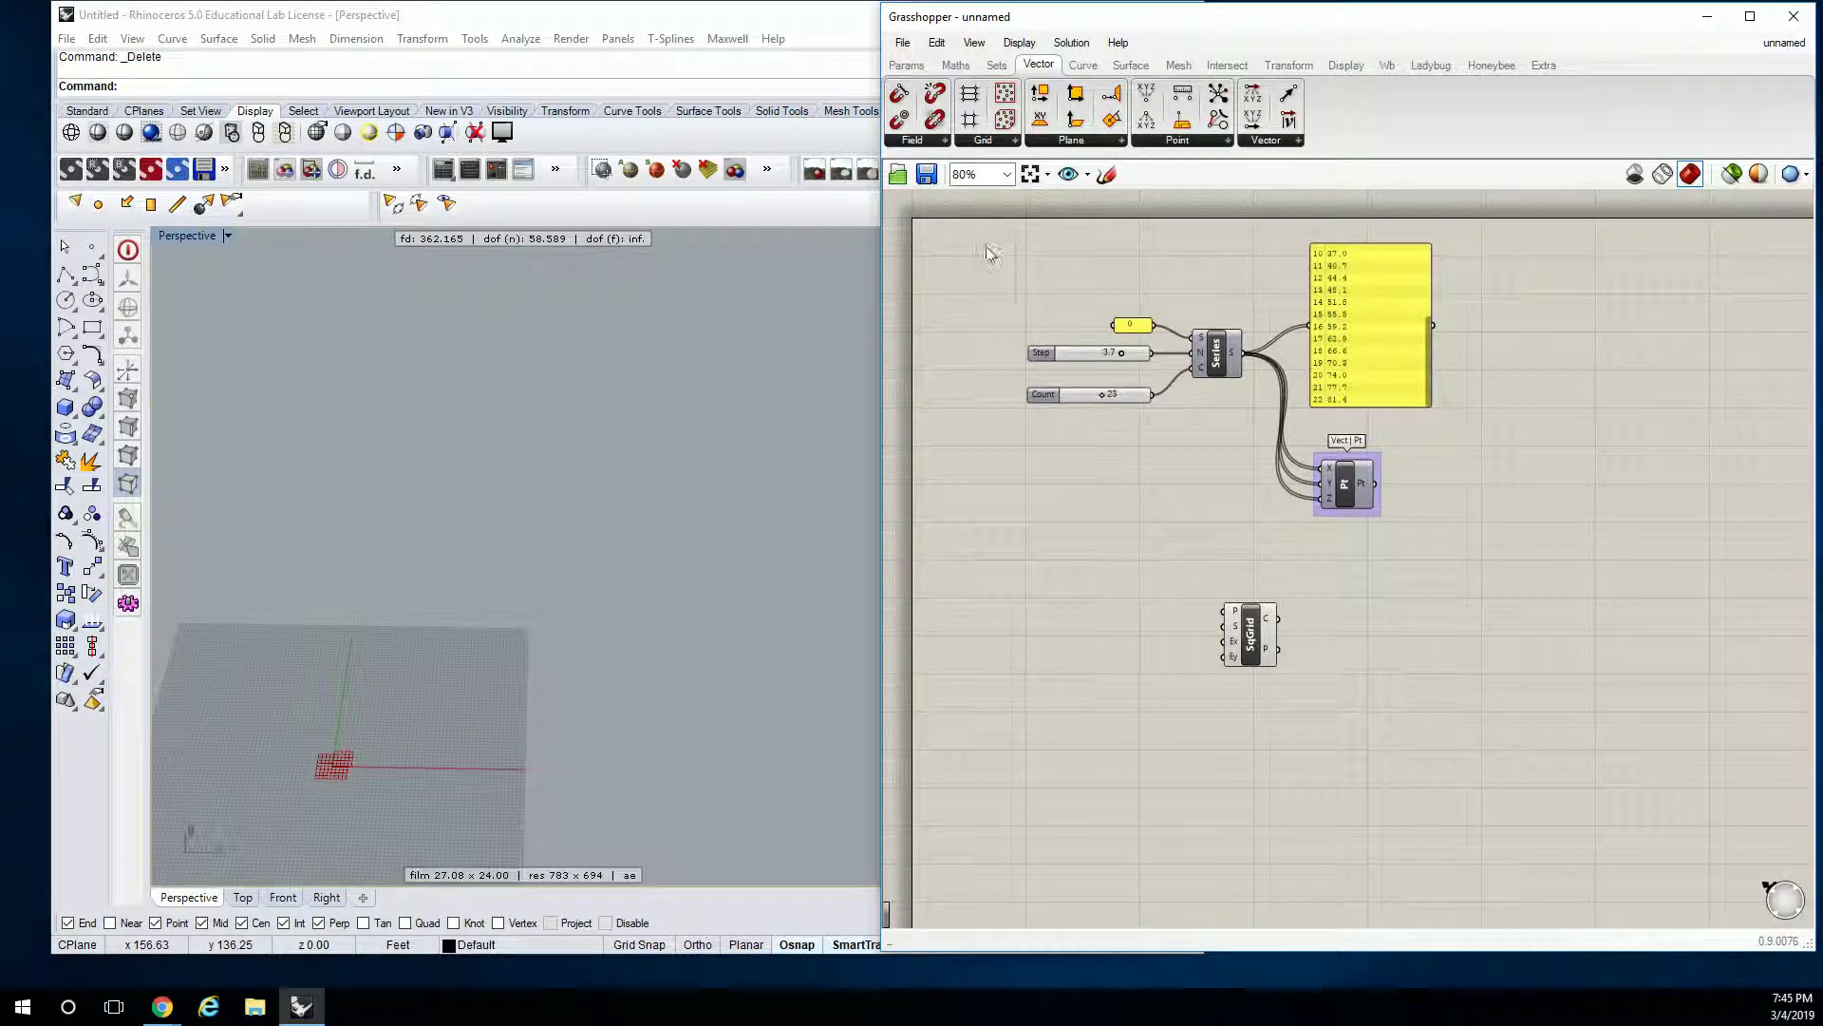
Turn preview back on for the Series and point components.
drag(985, 234, 1511, 564)
middle_click(1353, 492)
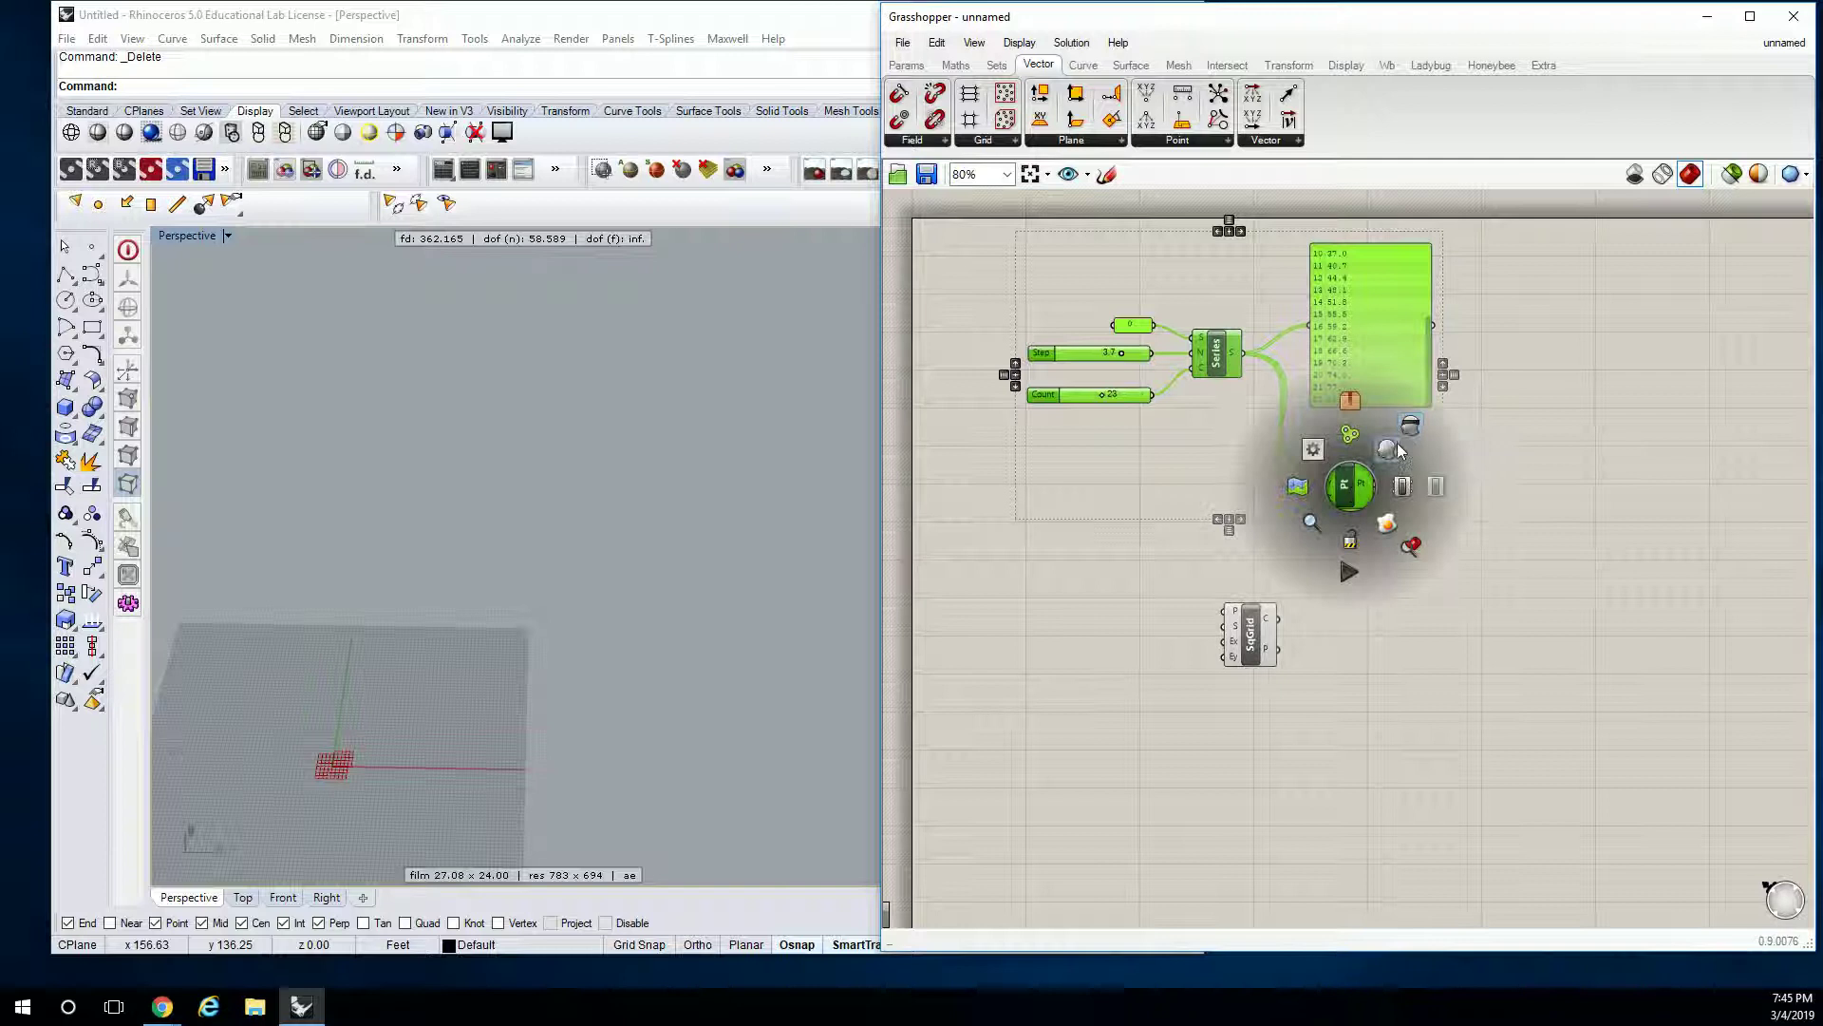
click(1388, 448)
click(1292, 531)
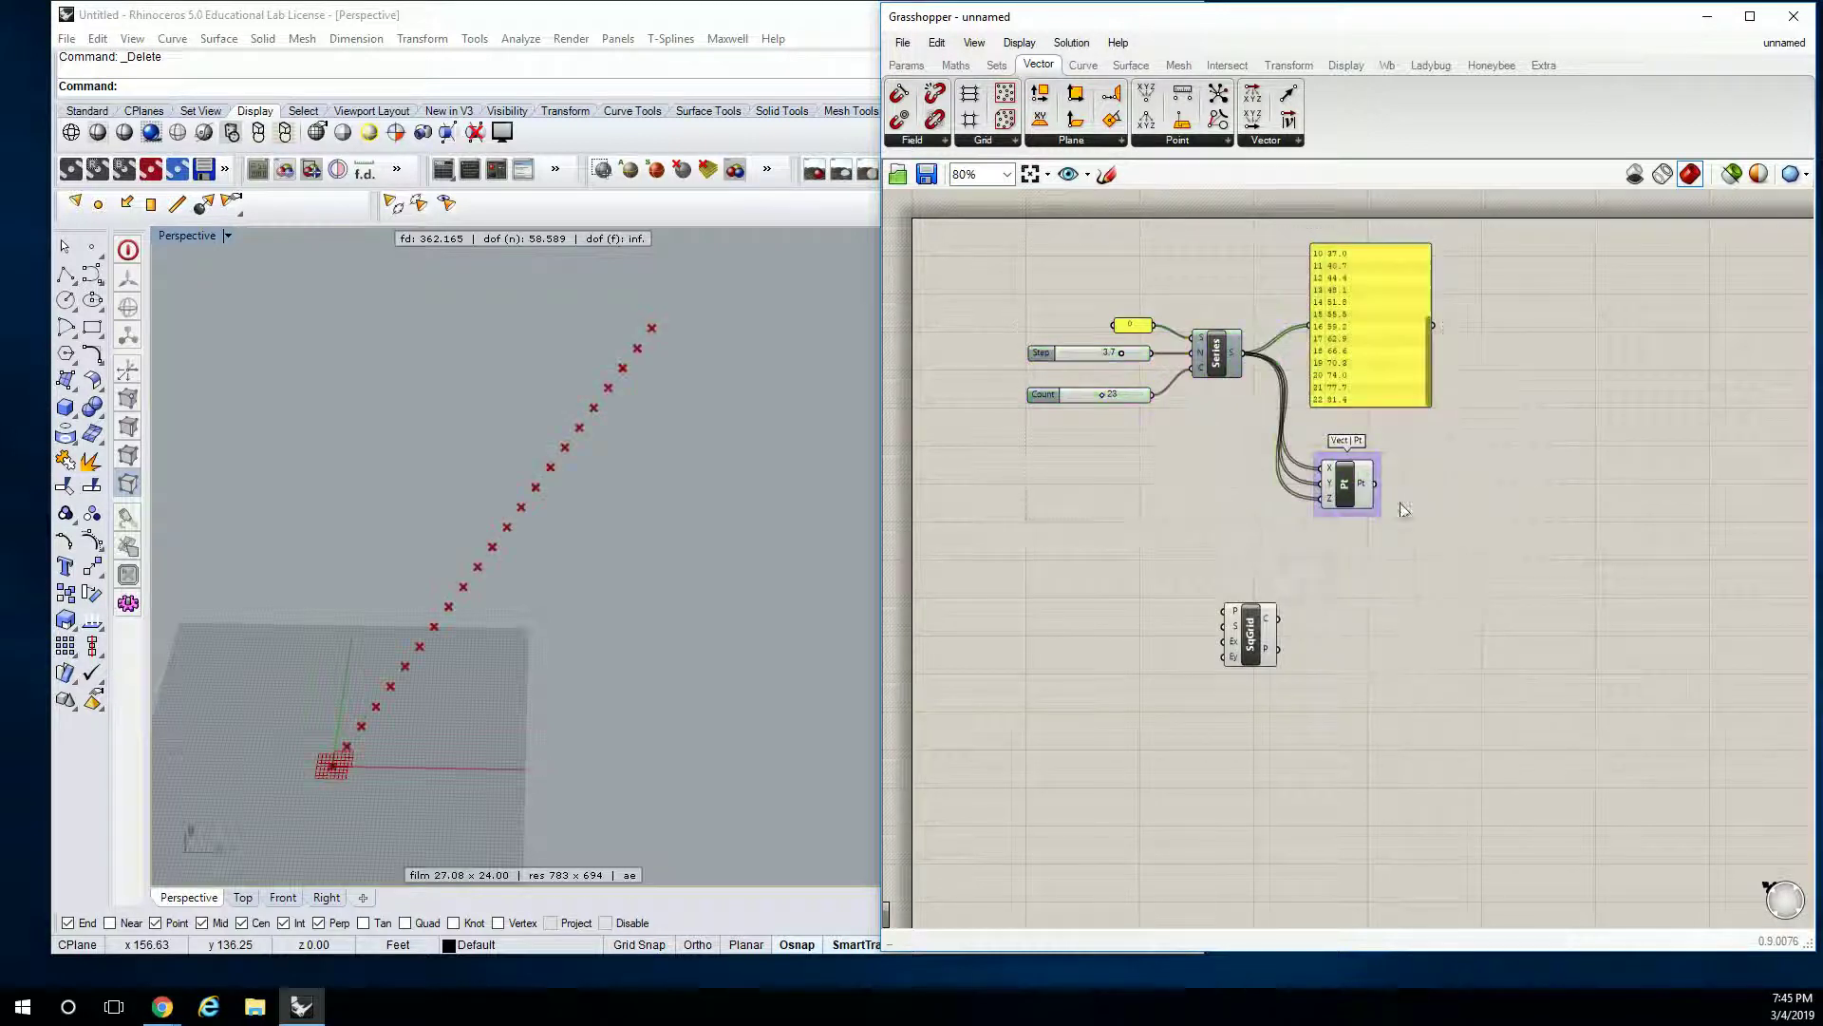
scroll(1292, 510, down, 1)
Turn off preview for every component on the canvas.
drag(1035, 275, 1546, 728)
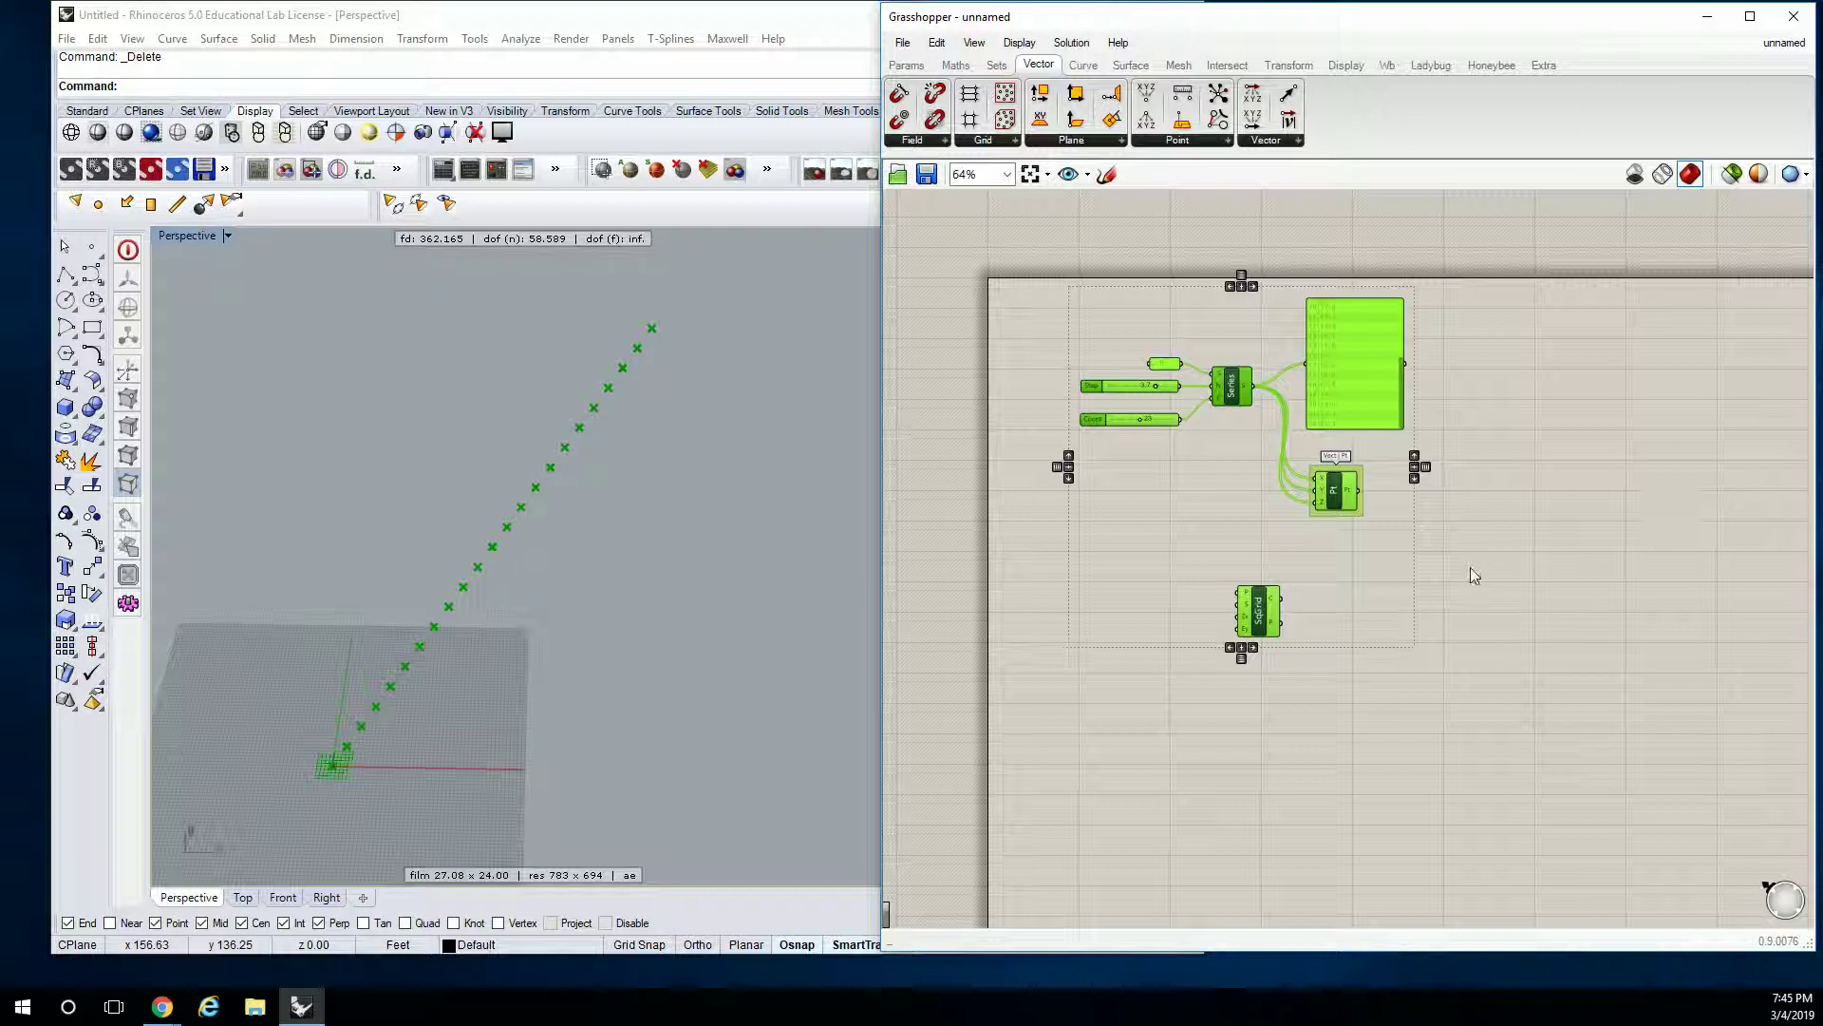
scroll(1408, 561, up, 3)
scroll(1280, 456, down, 2)
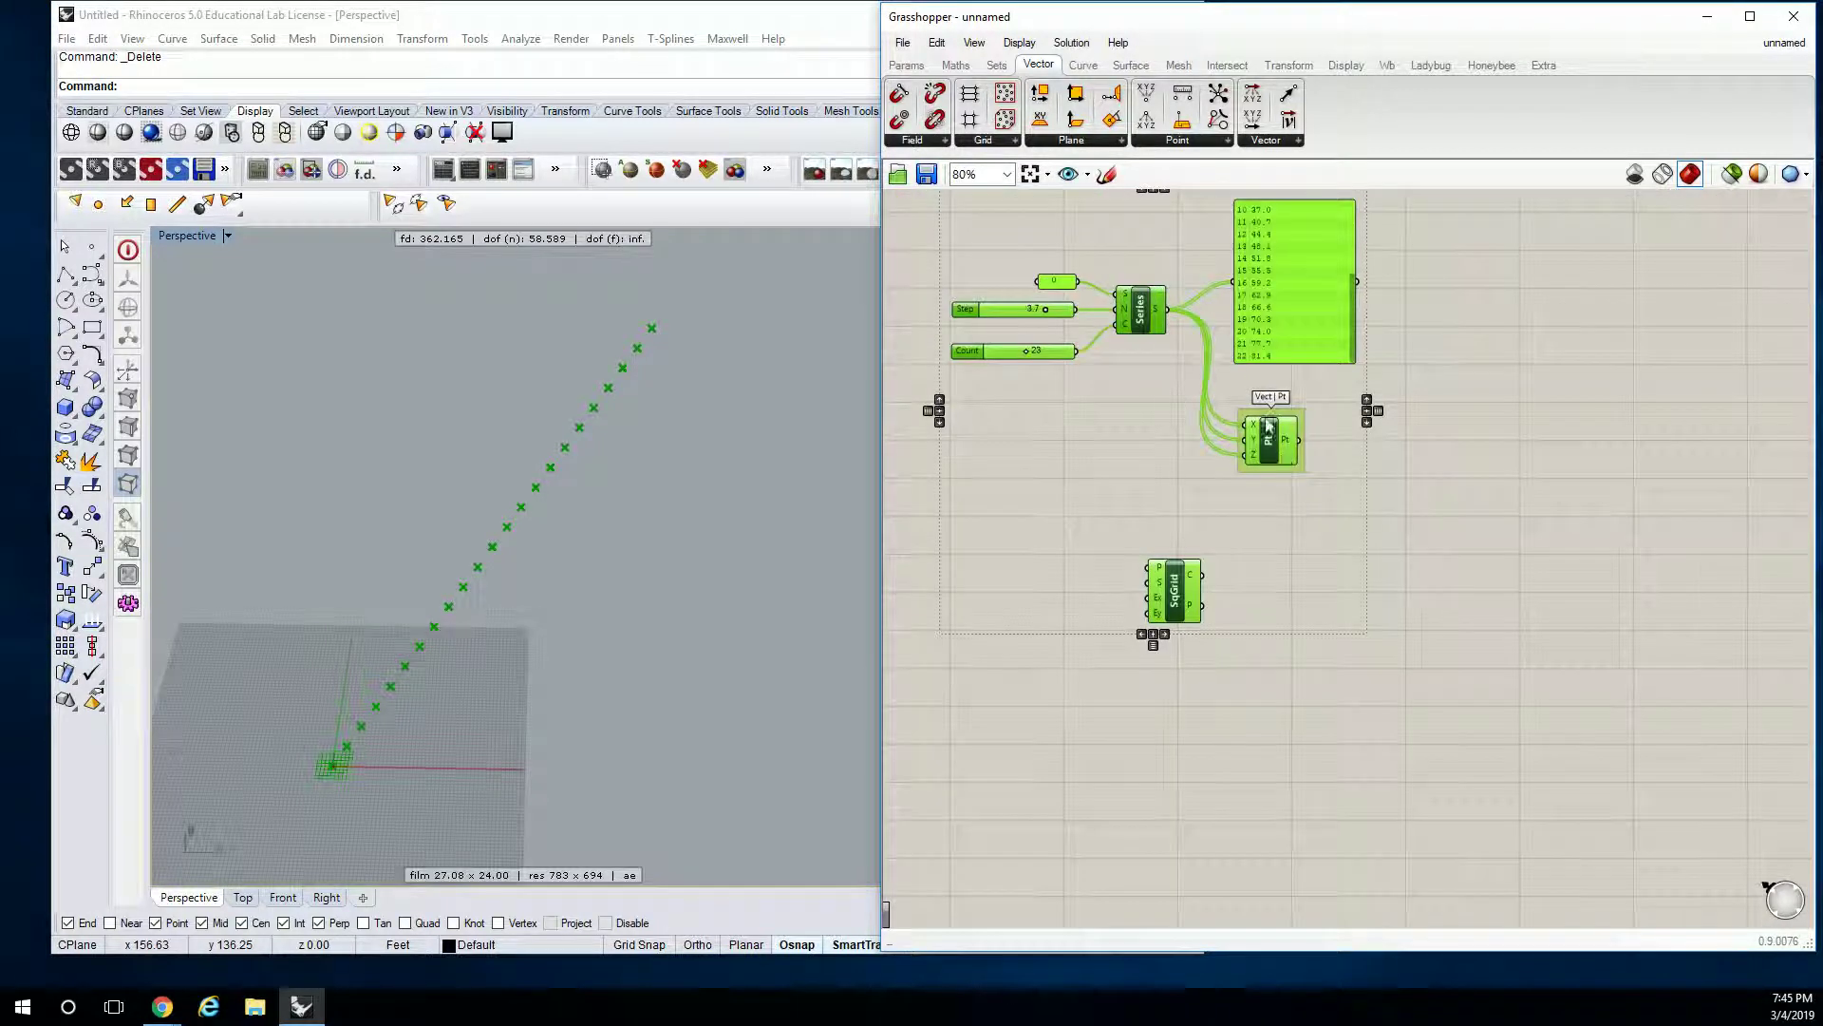
middle_click(1269, 428)
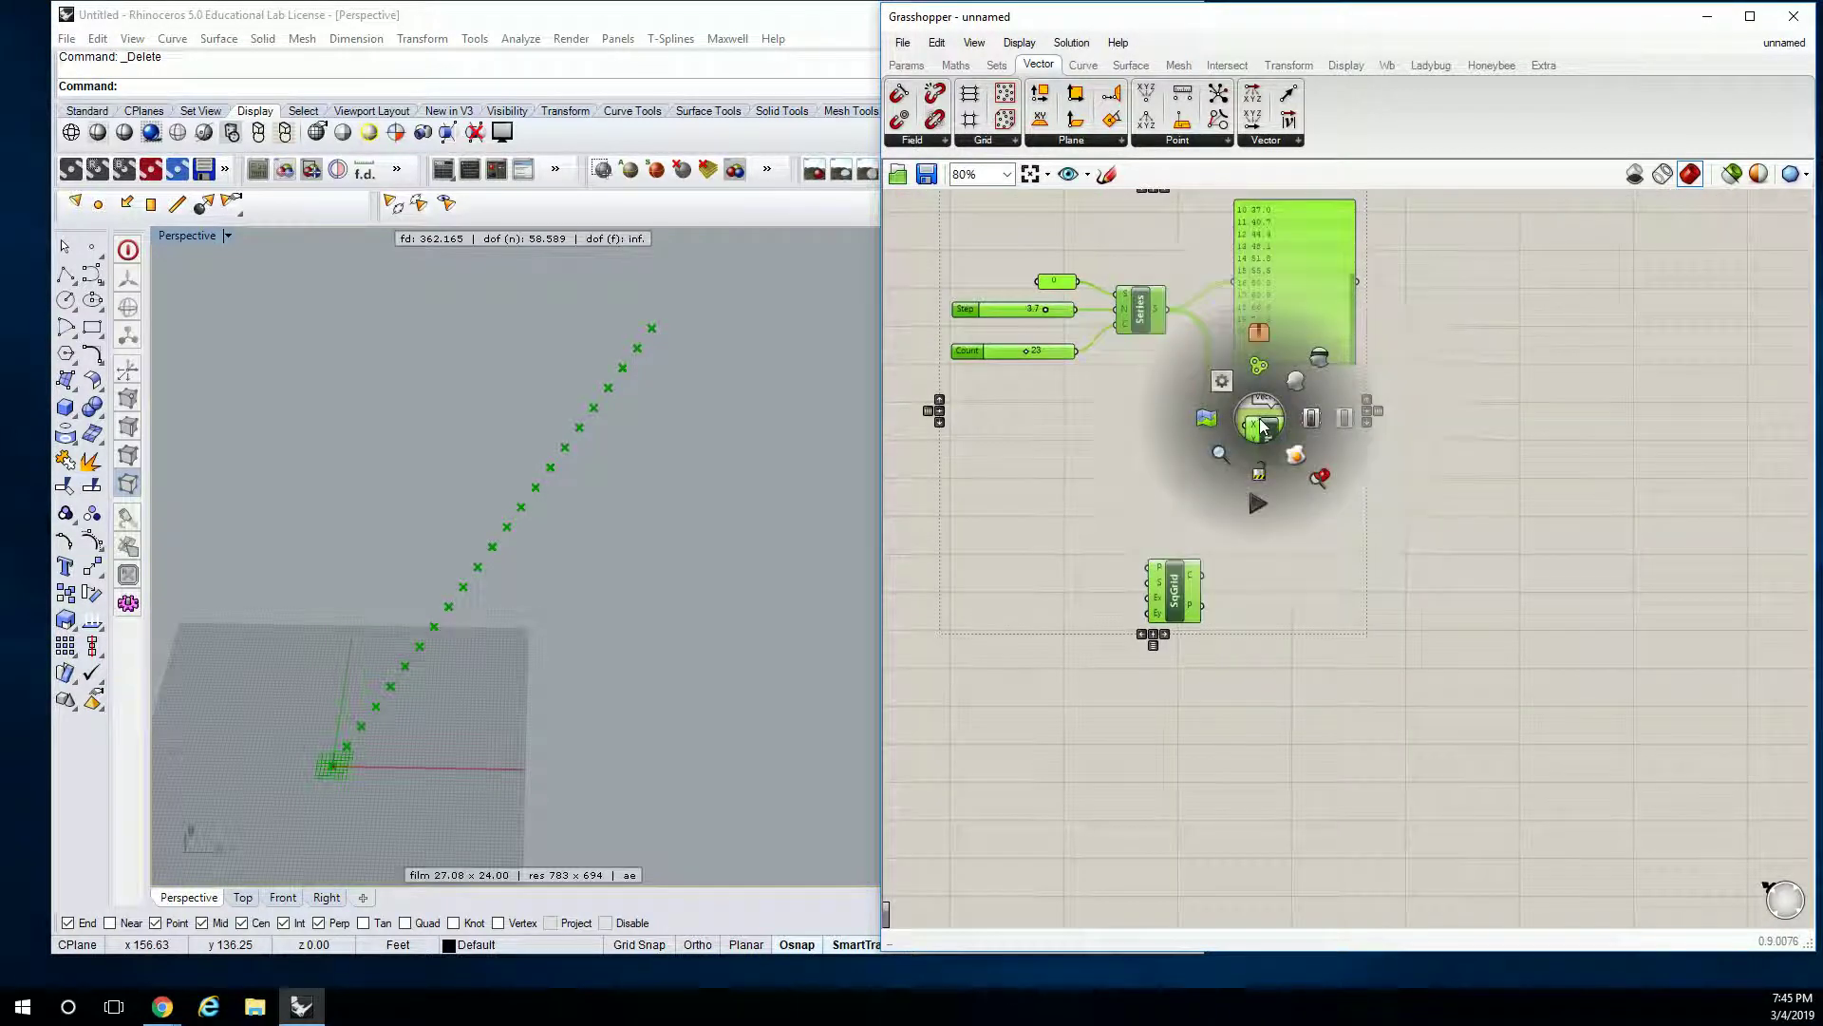
middle_click(1123, 456)
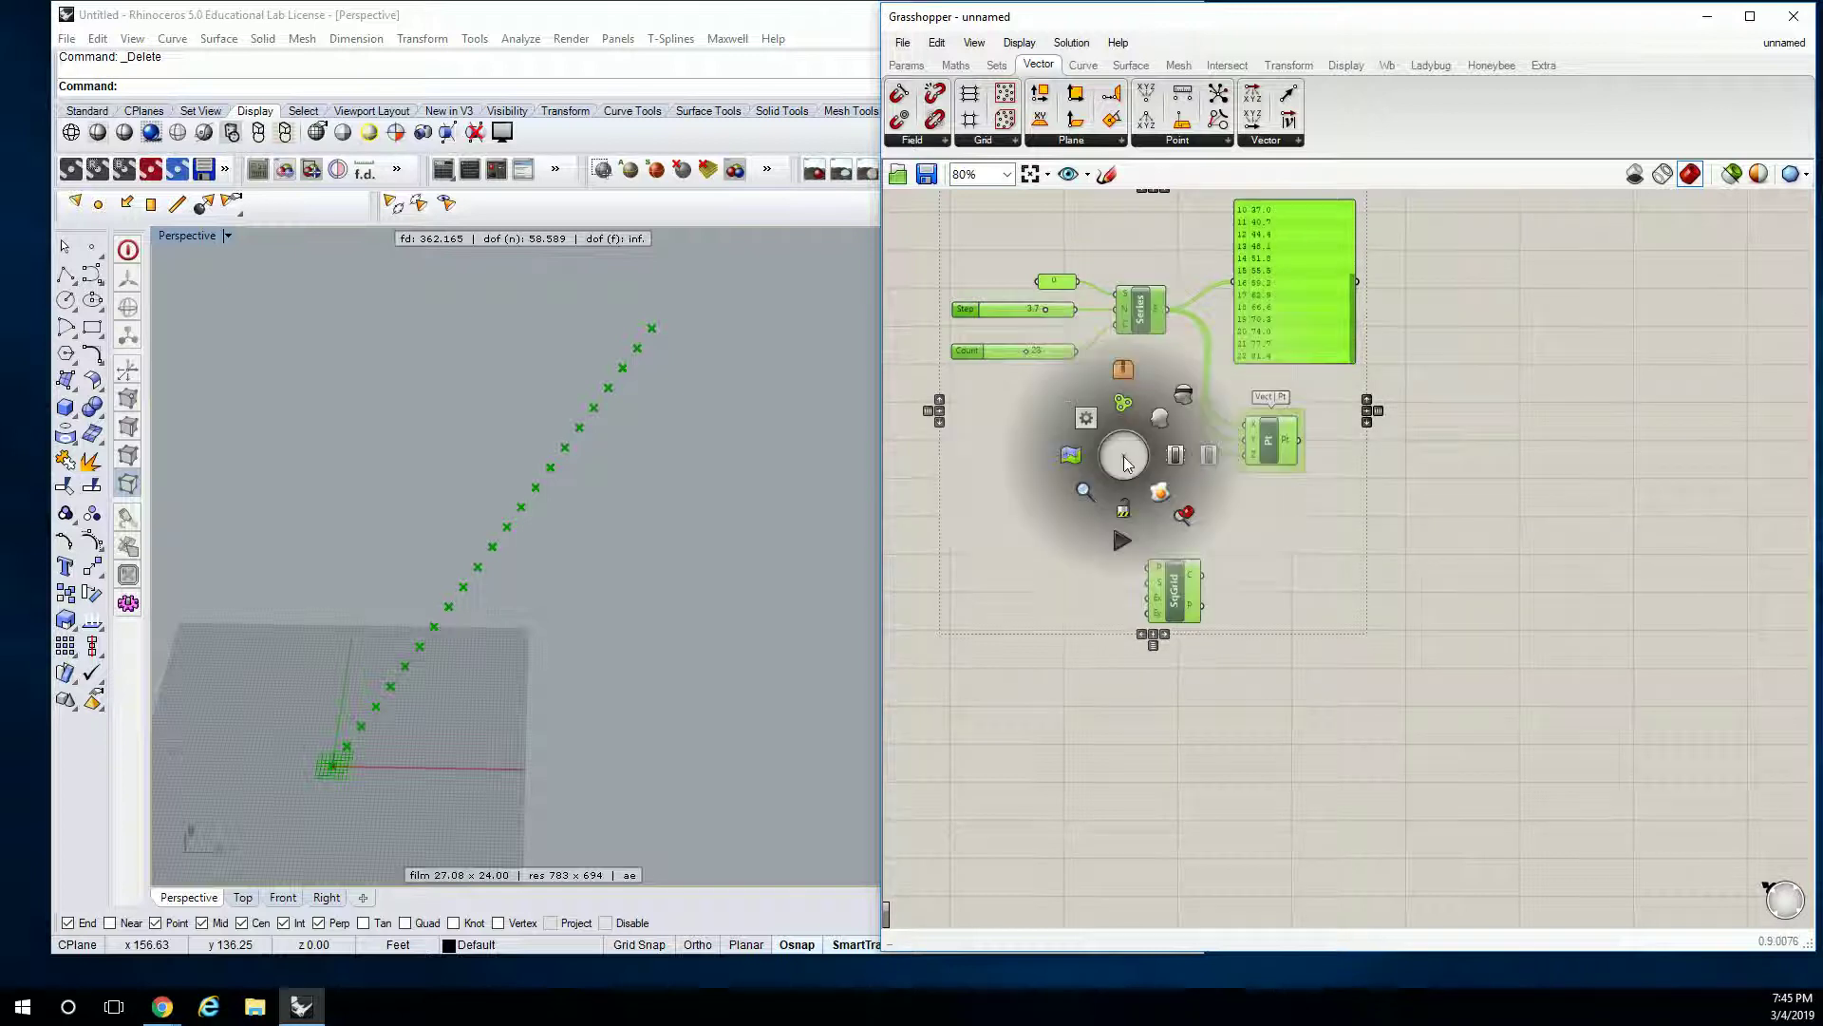
click(1184, 395)
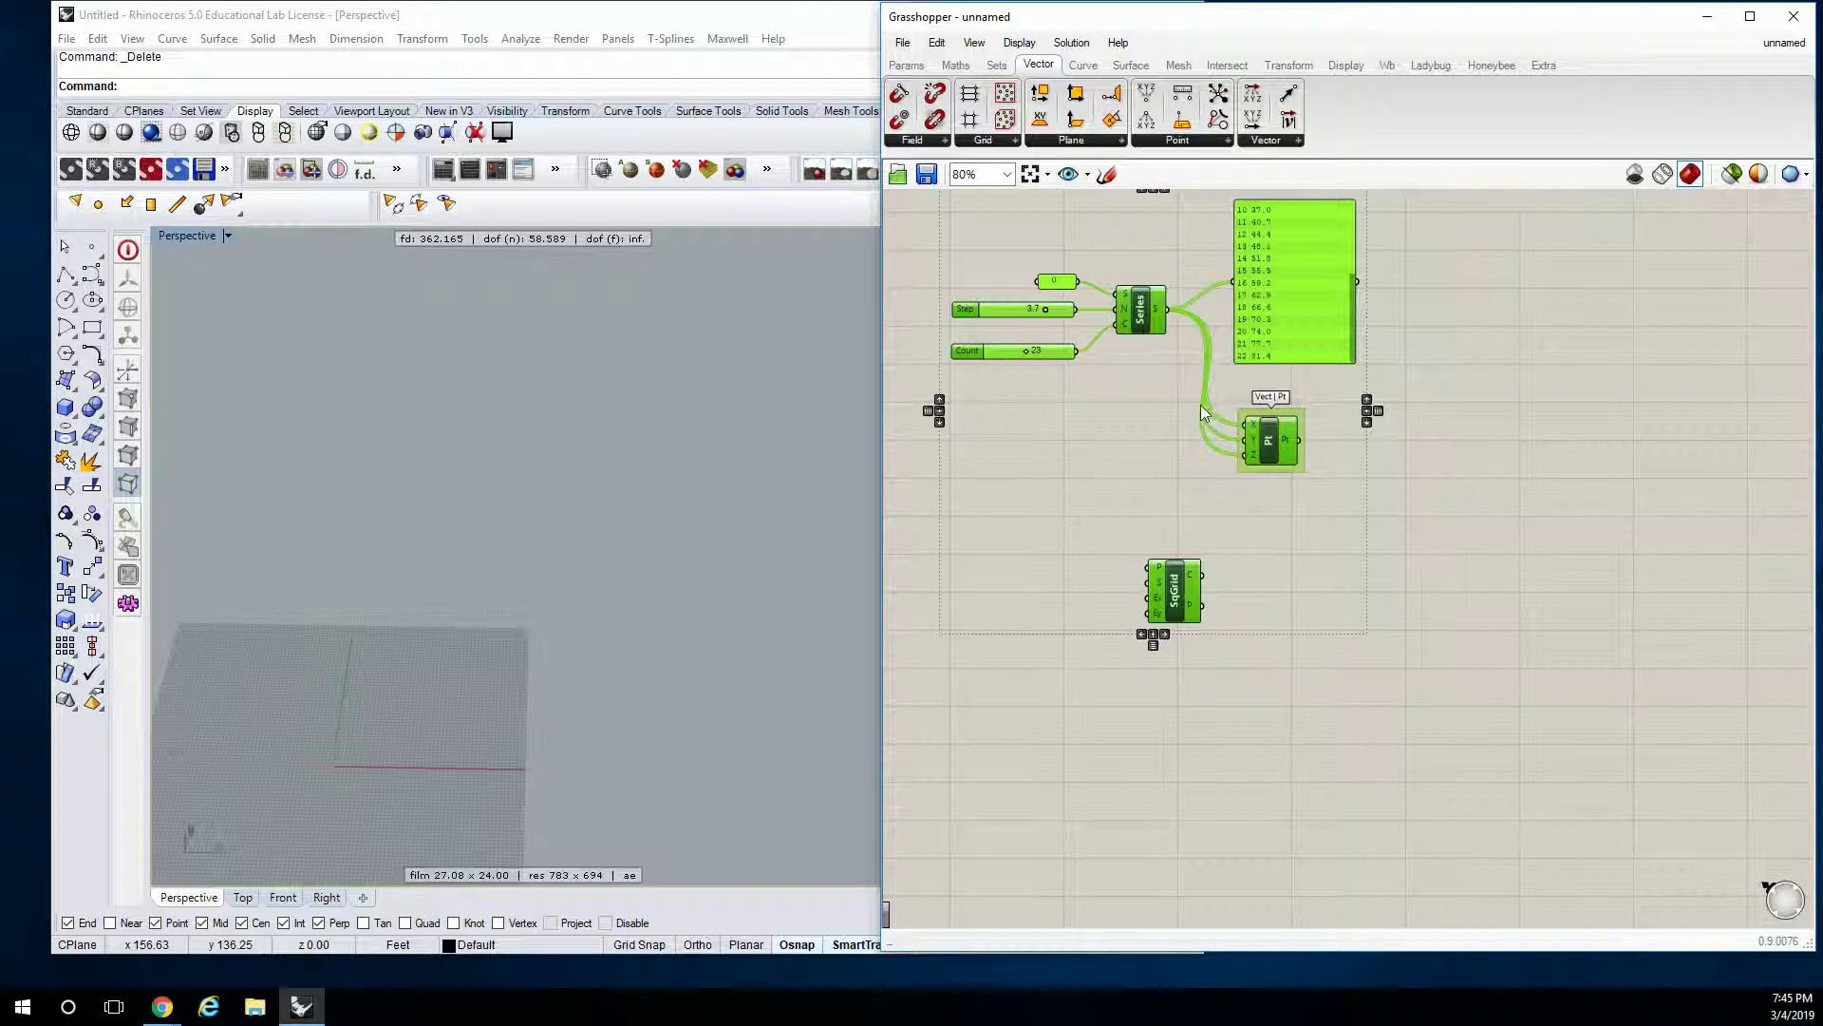
click(1125, 408)
Enable the Square Grid component's preview so its grid shows in Rhino.
right_drag(1125, 408, 1185, 450)
right_click(1237, 649)
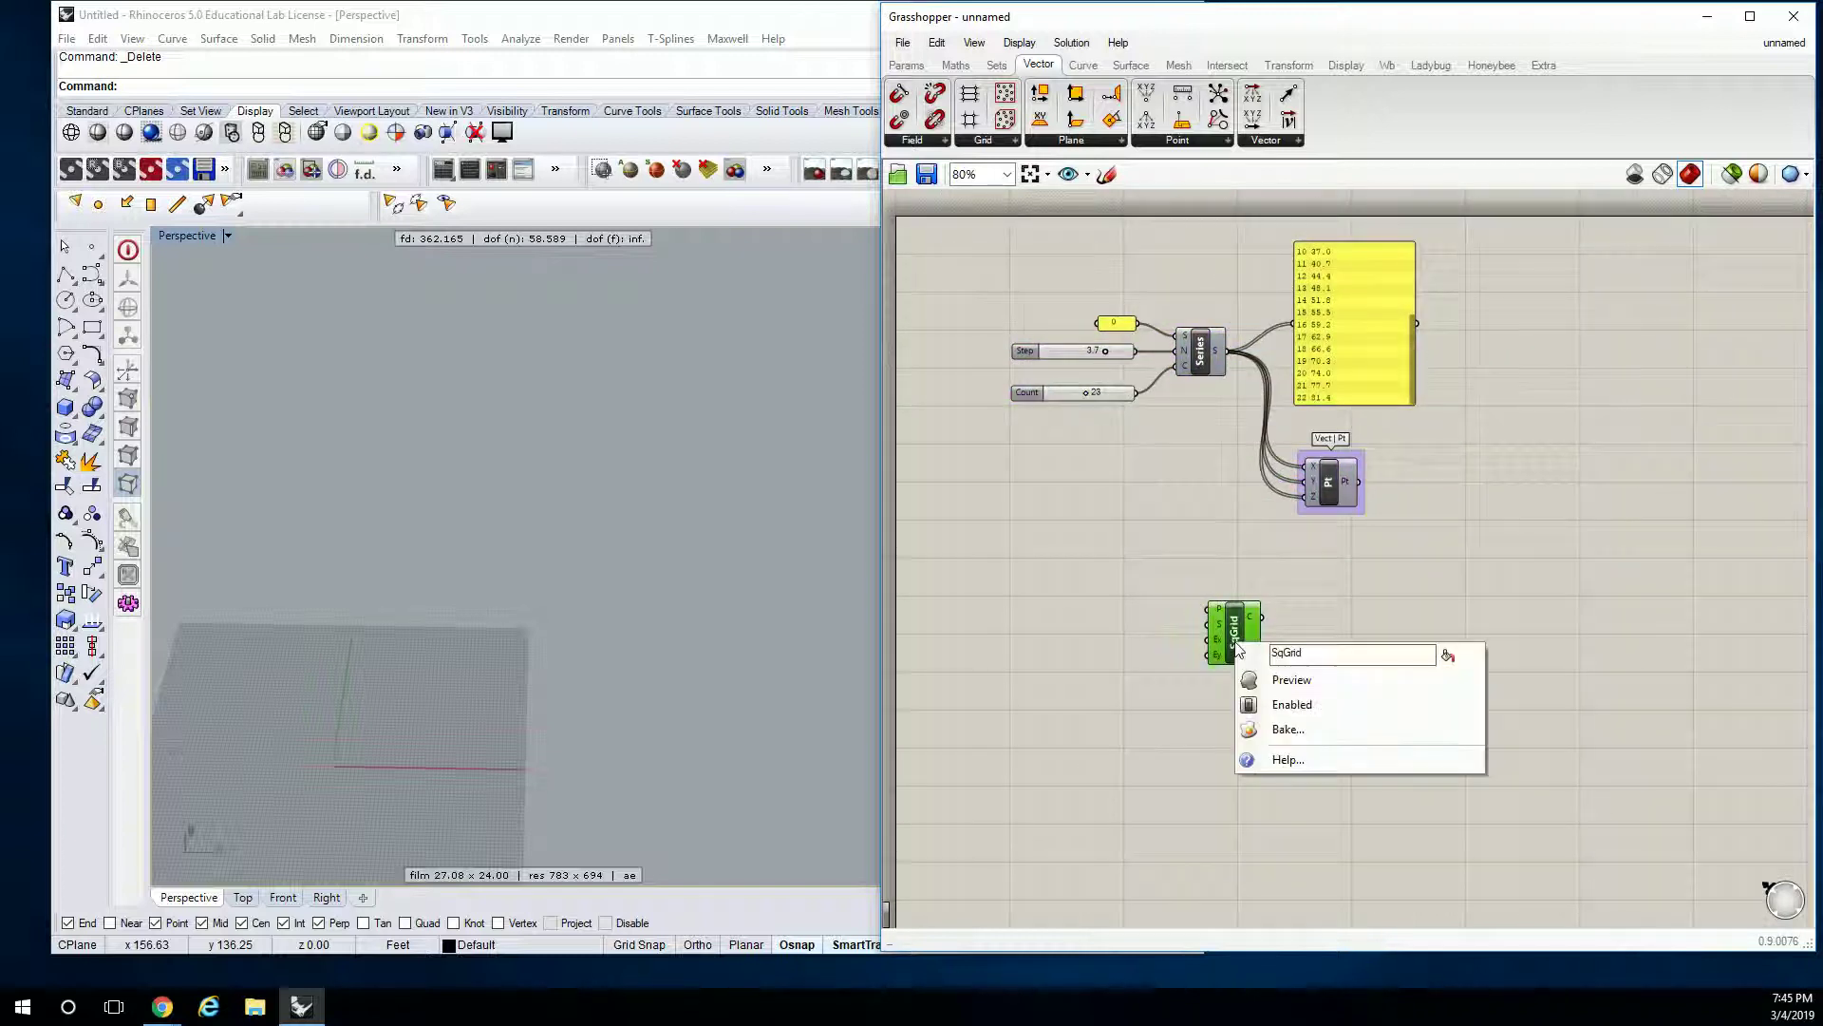
click(1294, 680)
scroll(1234, 475, up, 5)
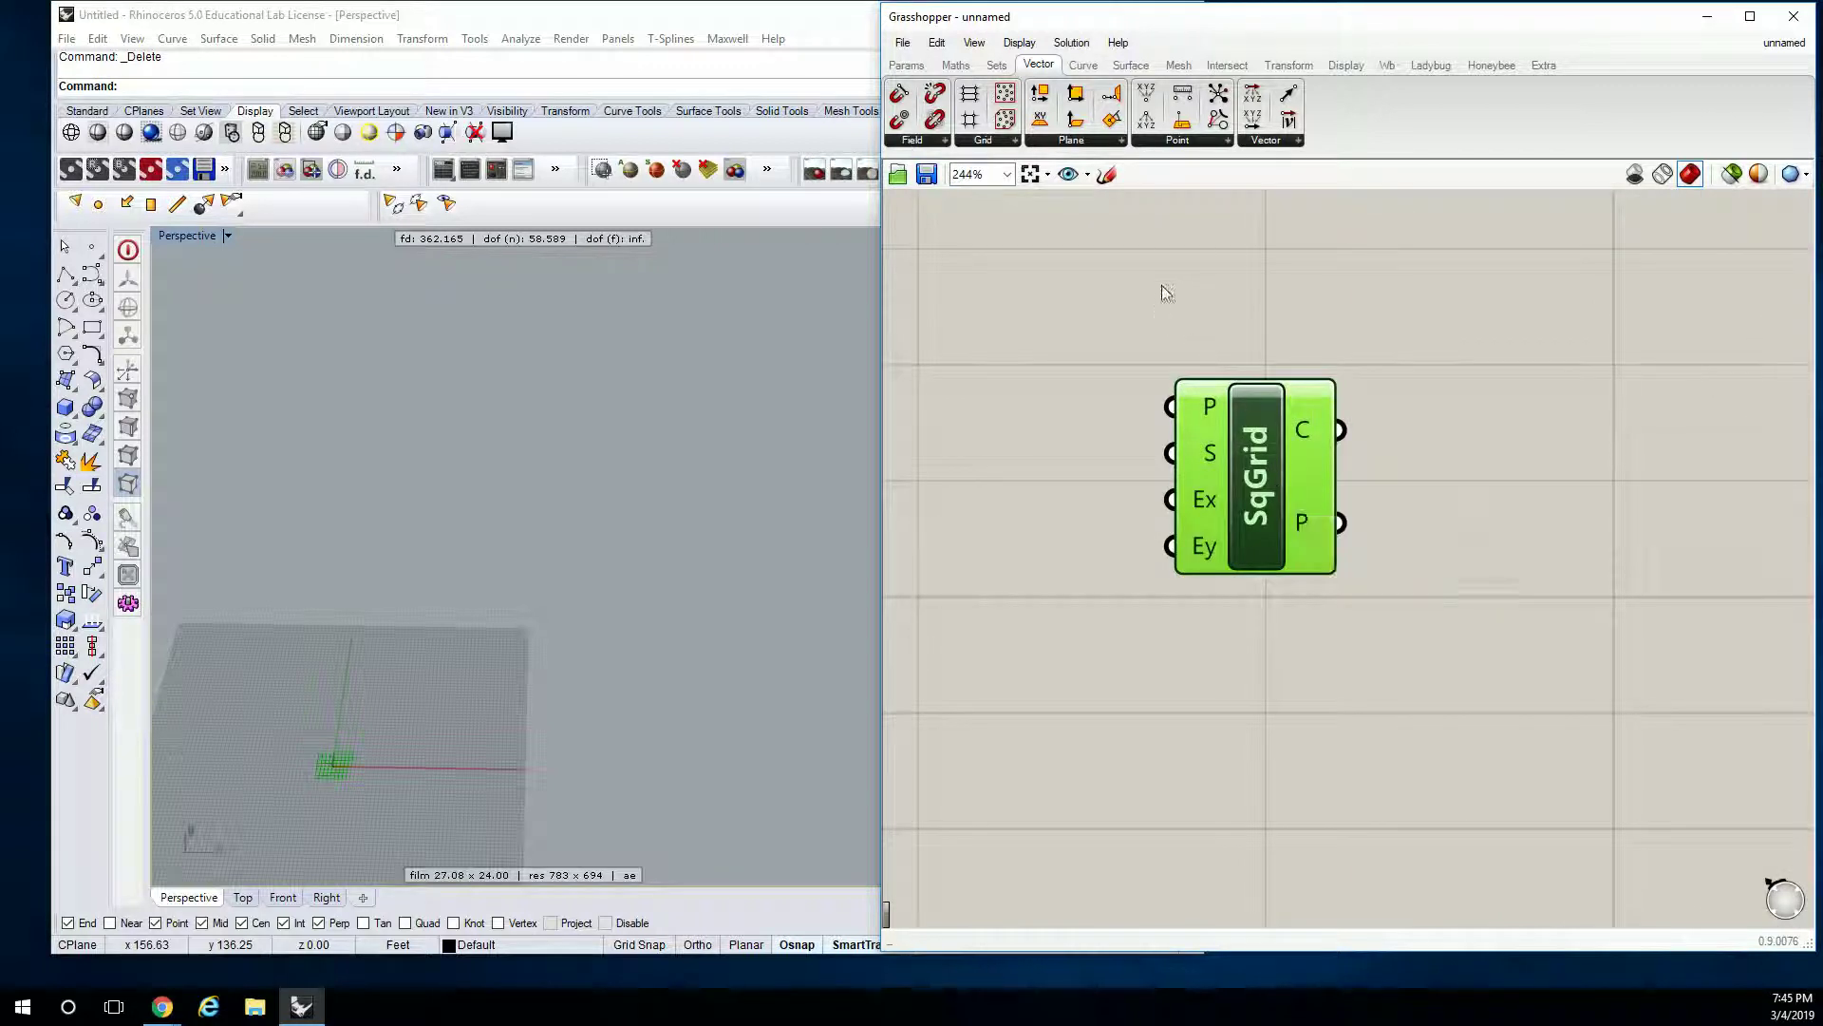
Put the Square Grid component into its own group with Ctrl+G.
click(1291, 342)
click(1240, 415)
key(ctrl+g)
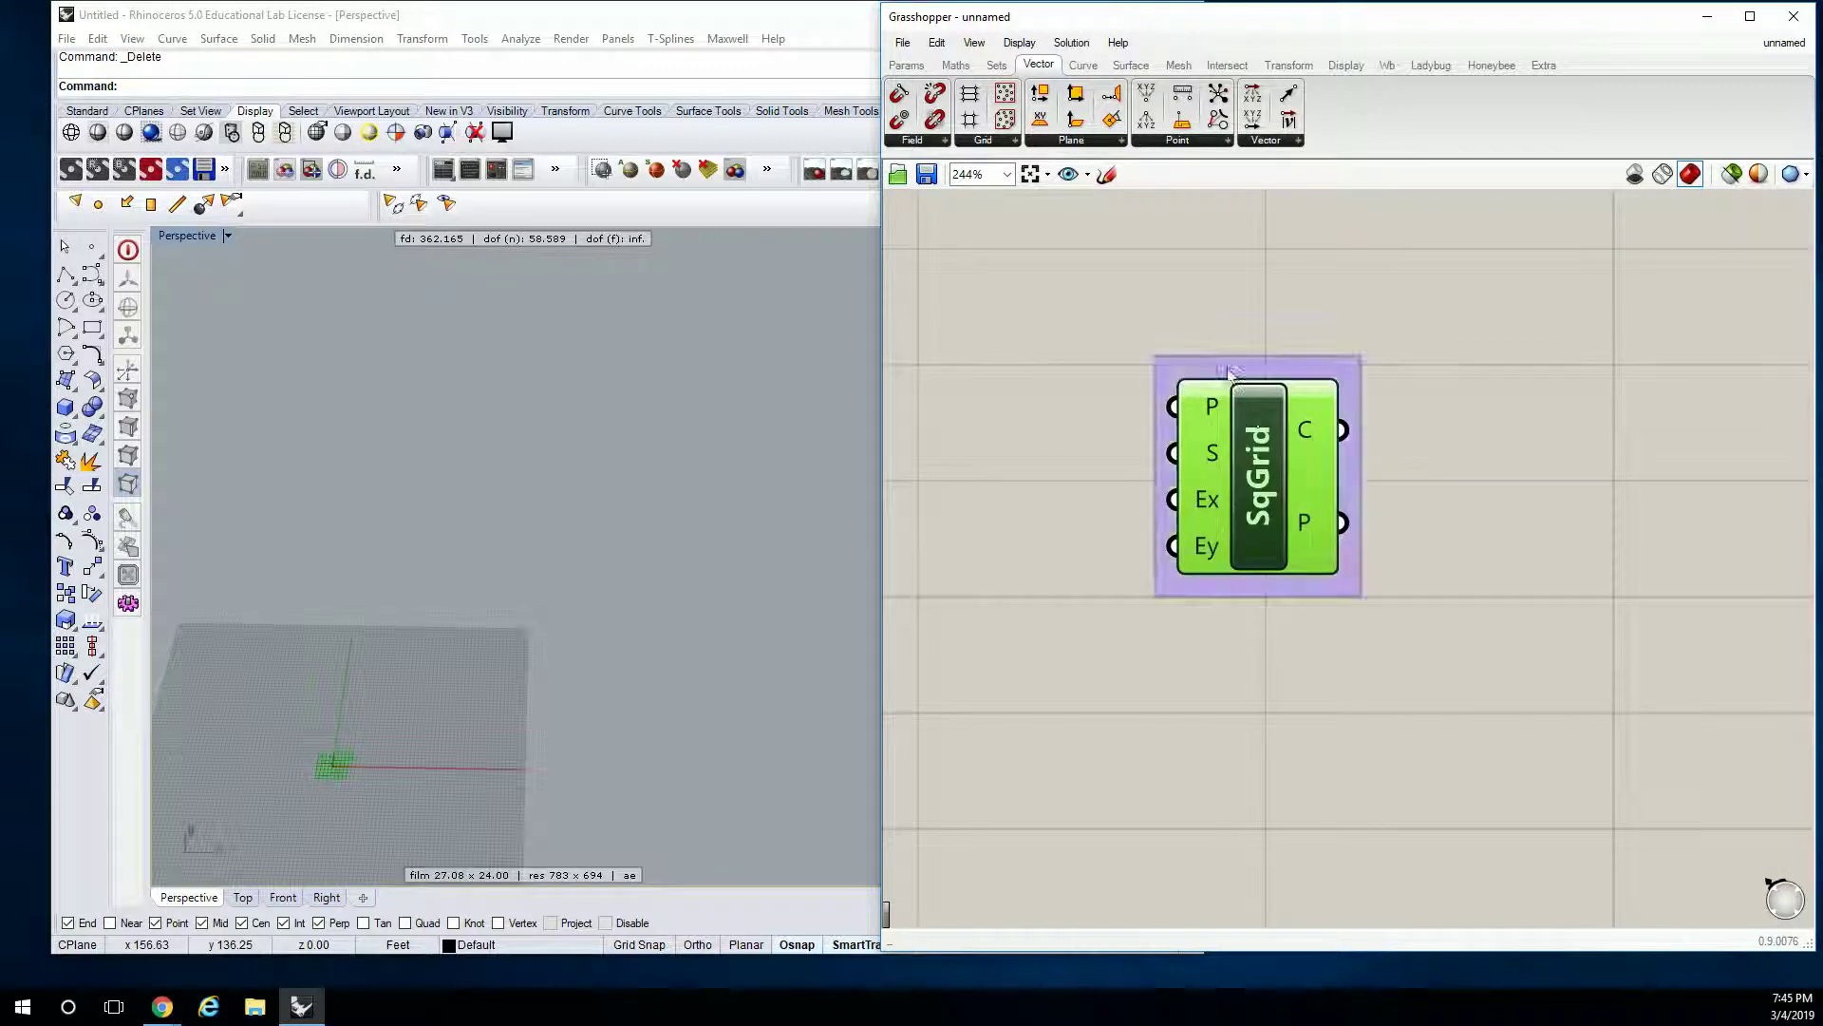
click(1229, 375)
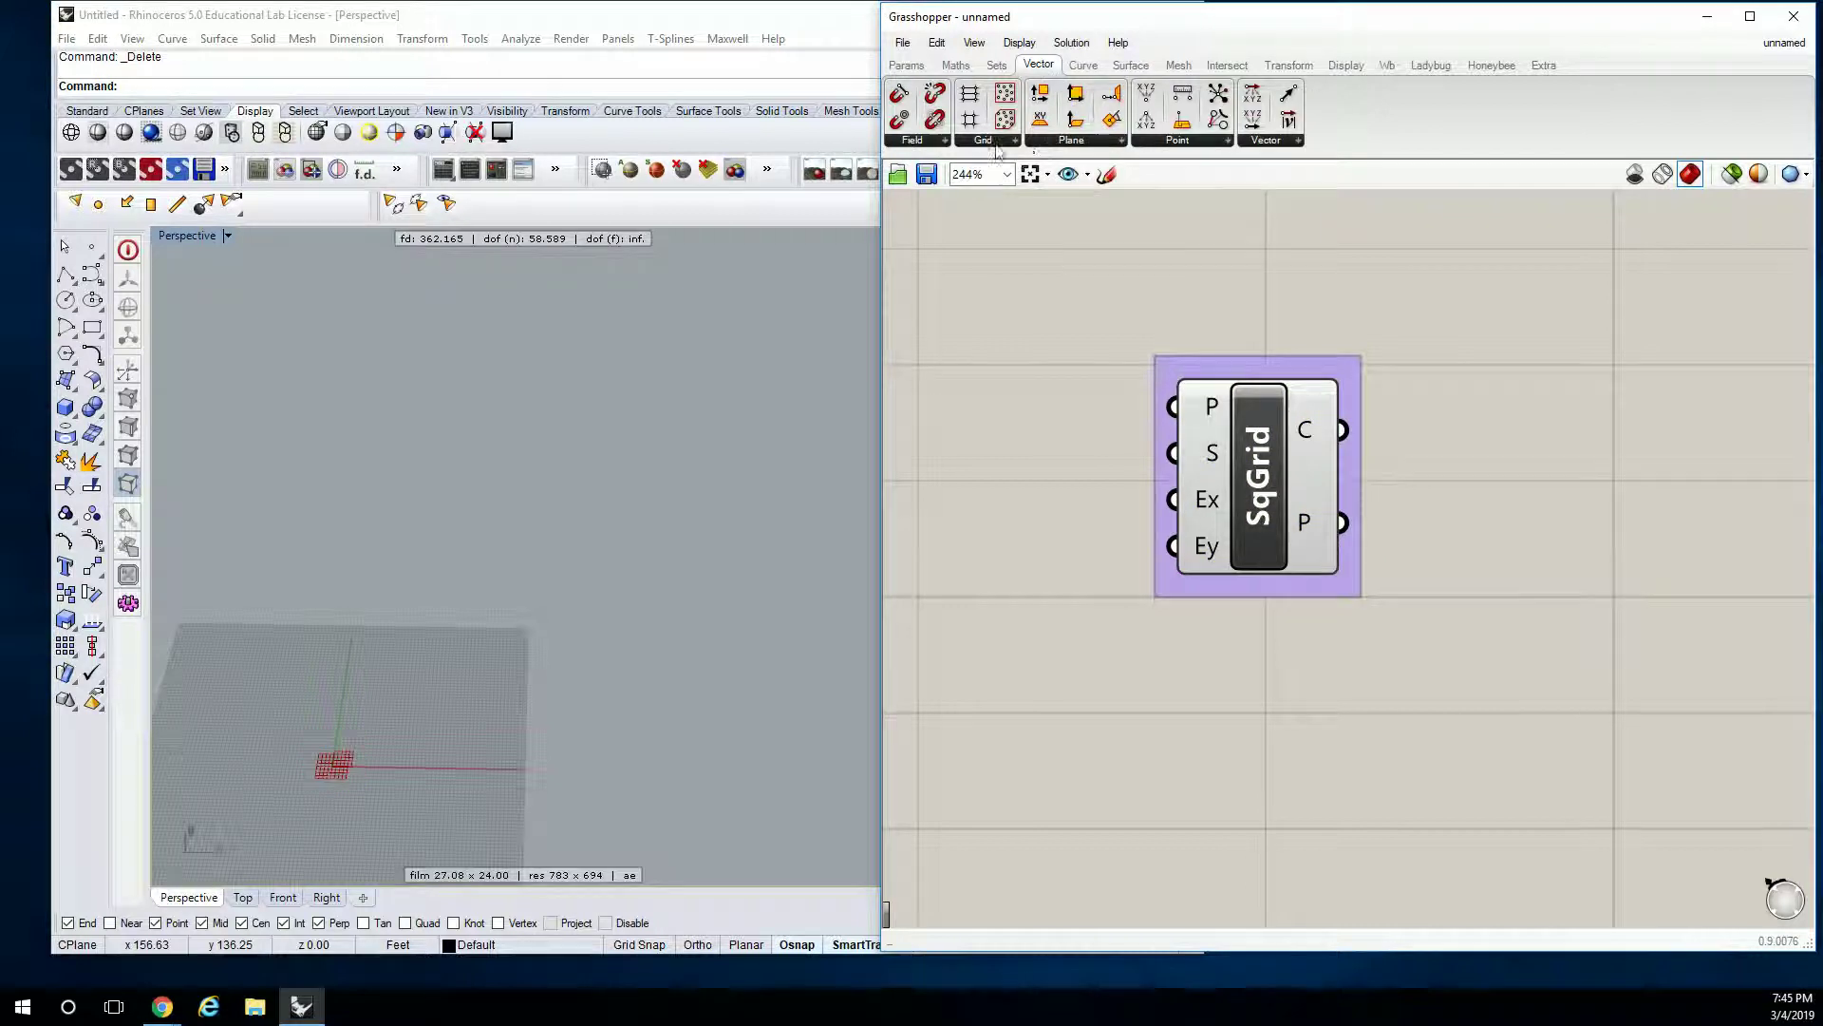
Name the group 'Vect | Grid' and move it below the Vect | Pt group.
right_click(1288, 373)
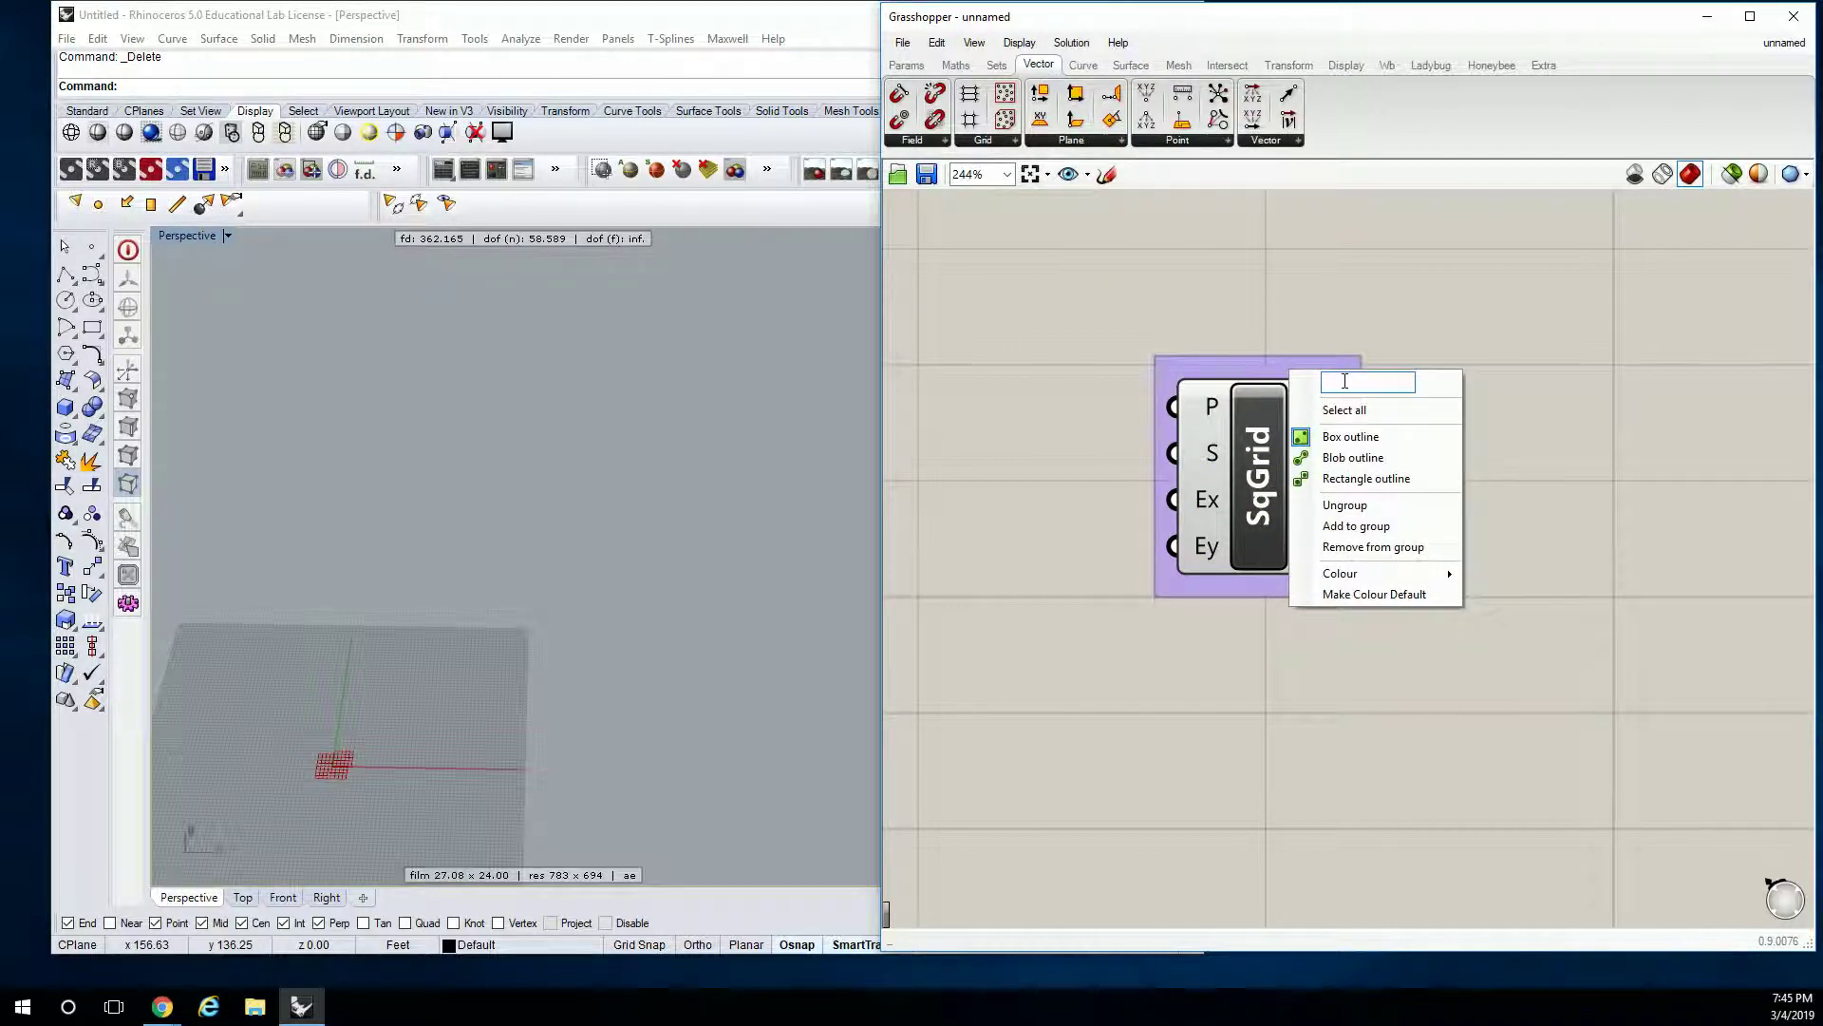
text(Vect | Grid)
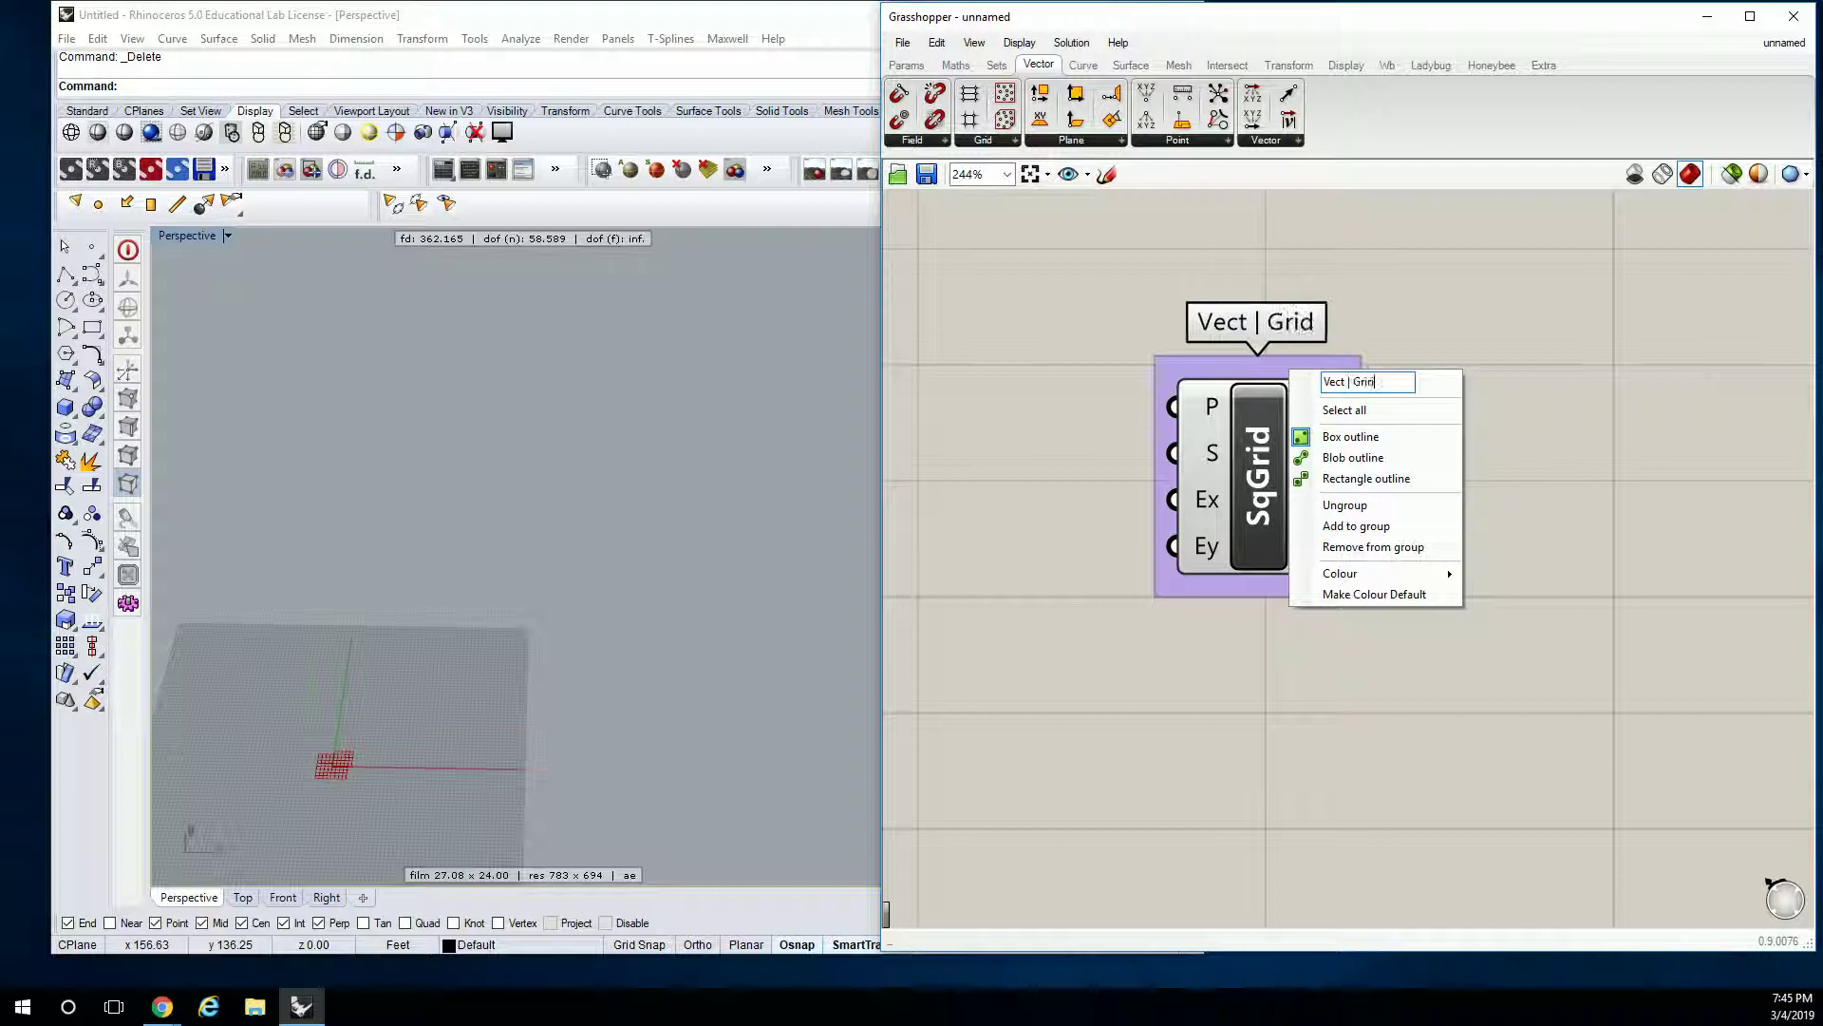
key(Return)
scroll(1439, 342, down, 5)
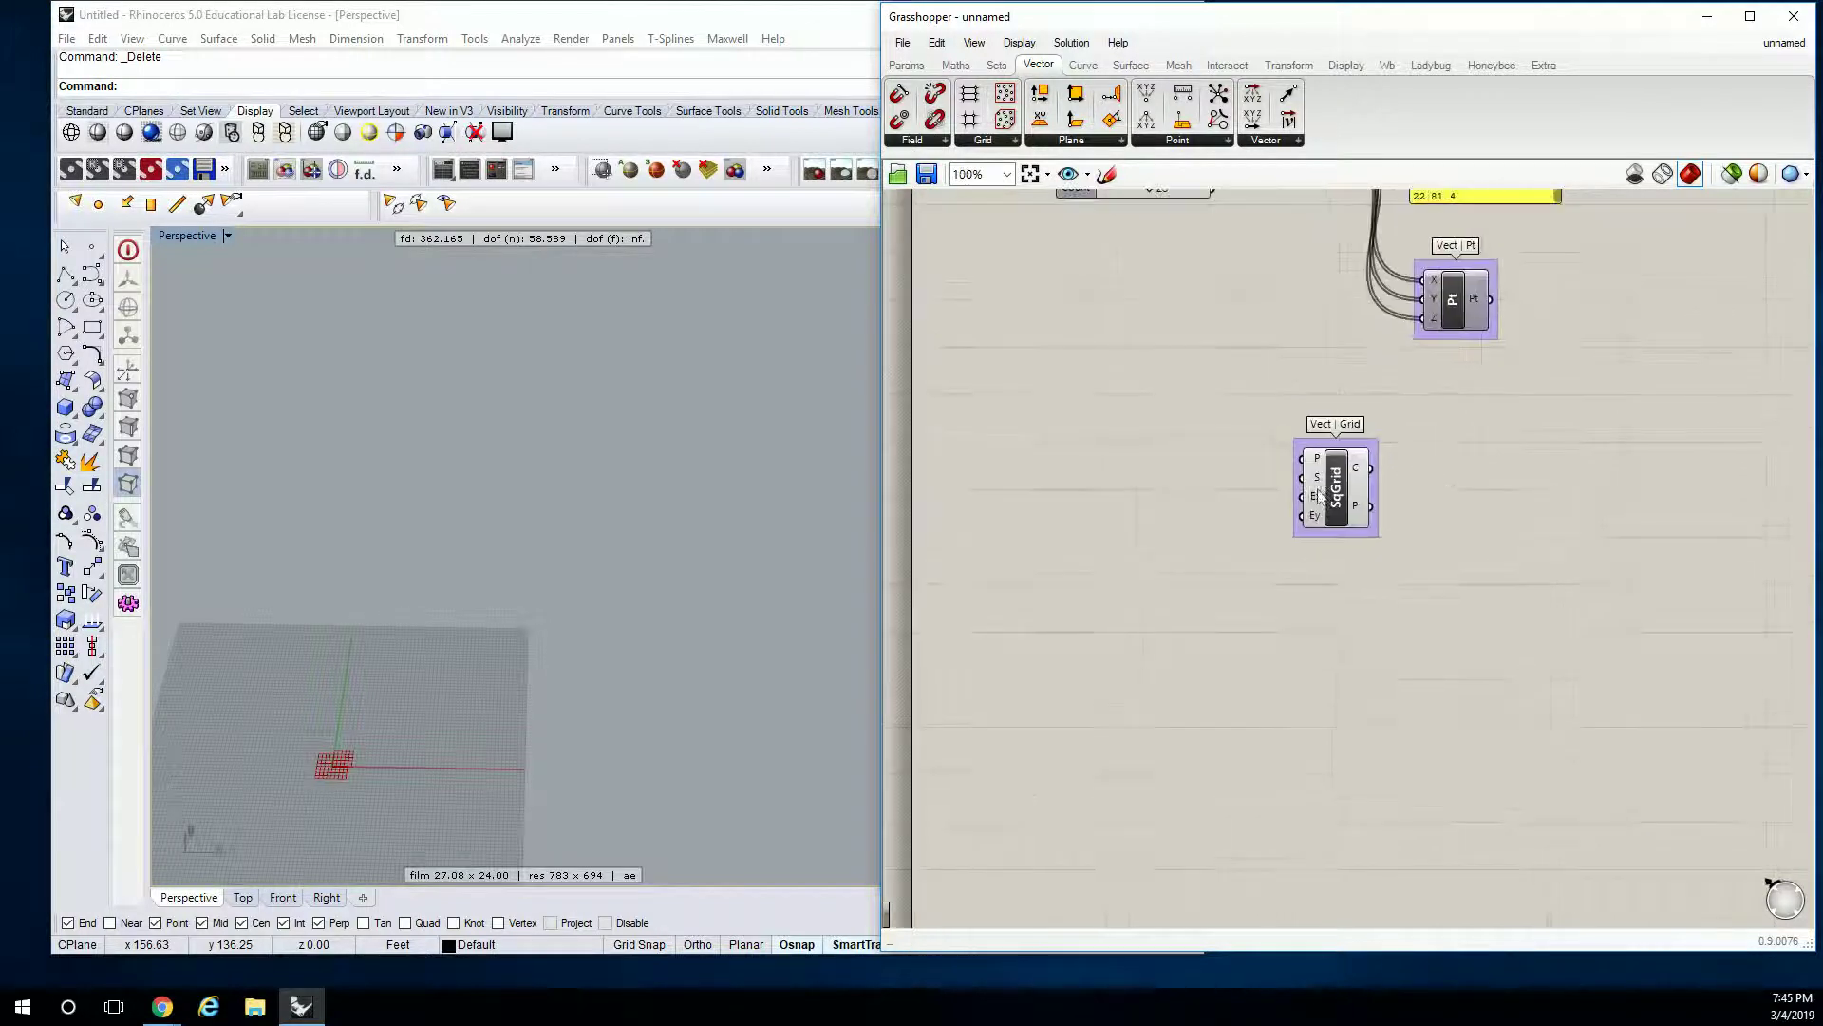
drag(1320, 494, 1401, 556)
click(1335, 515)
scroll(1375, 584, up, 3)
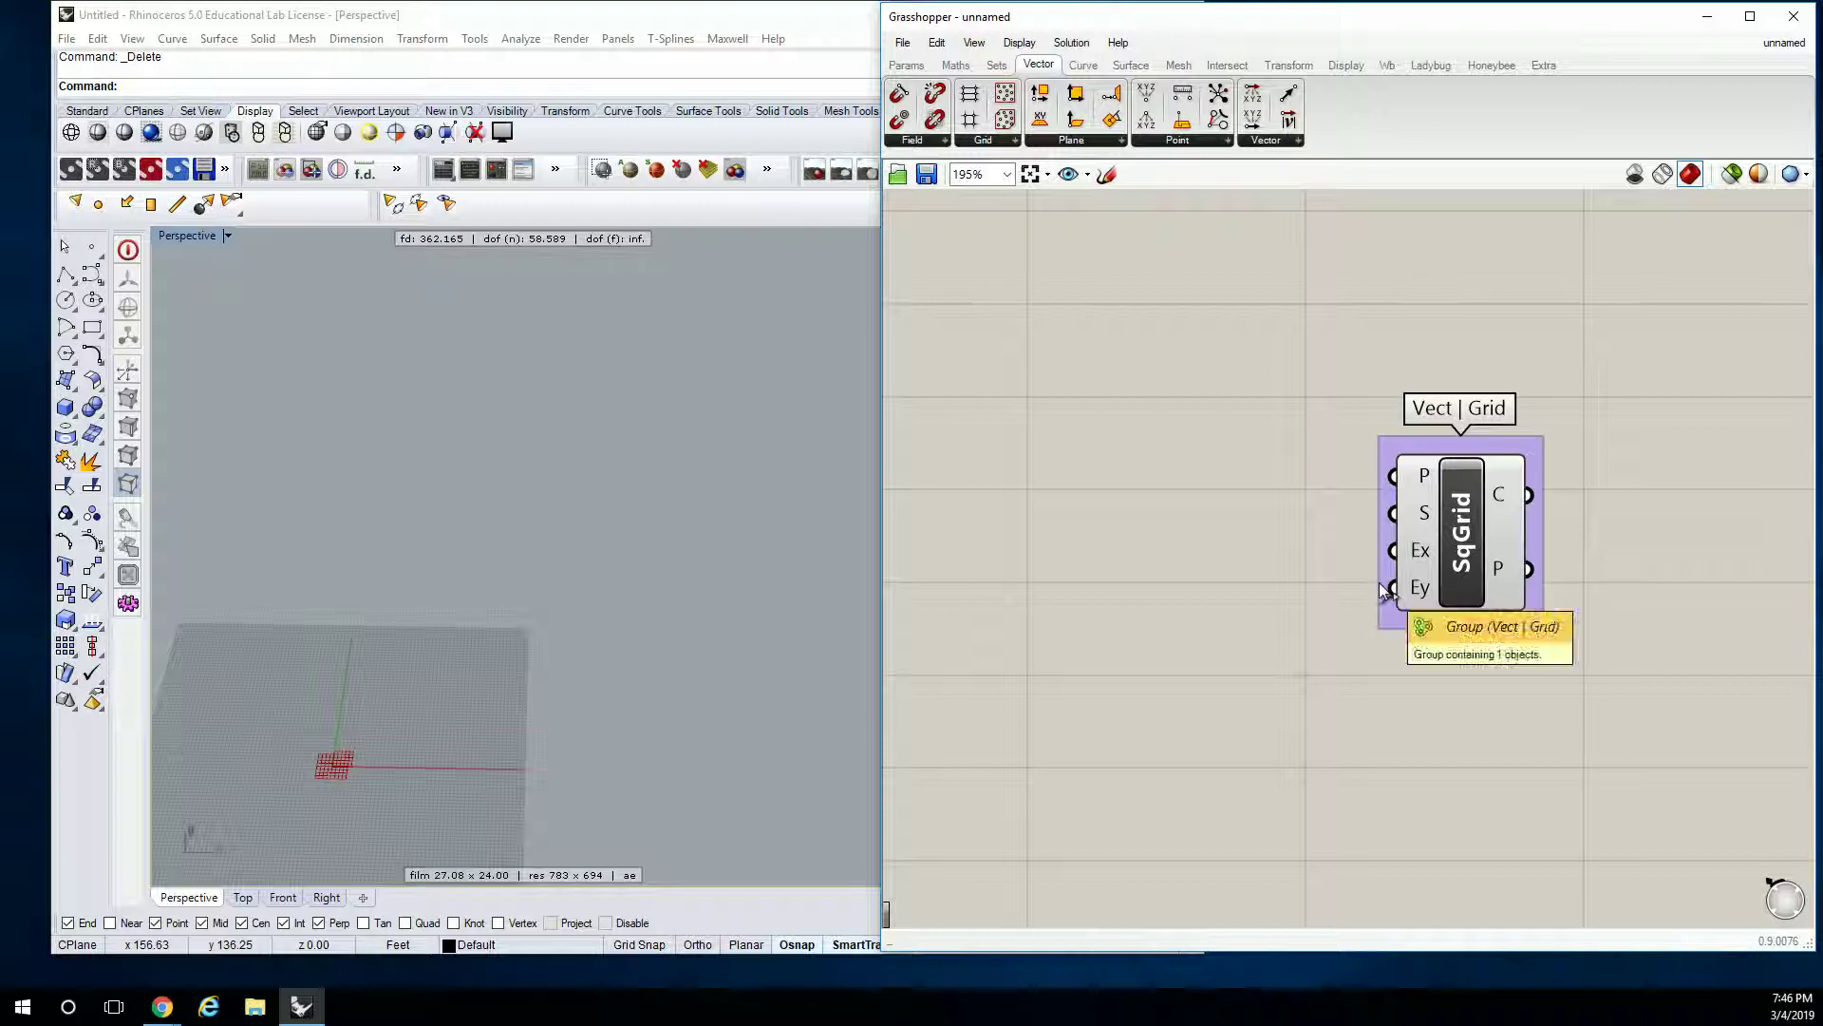
Check SqGrid's input tooltips, then pan to show the Step and Count sliders beside it.
mouse_move(1426, 485)
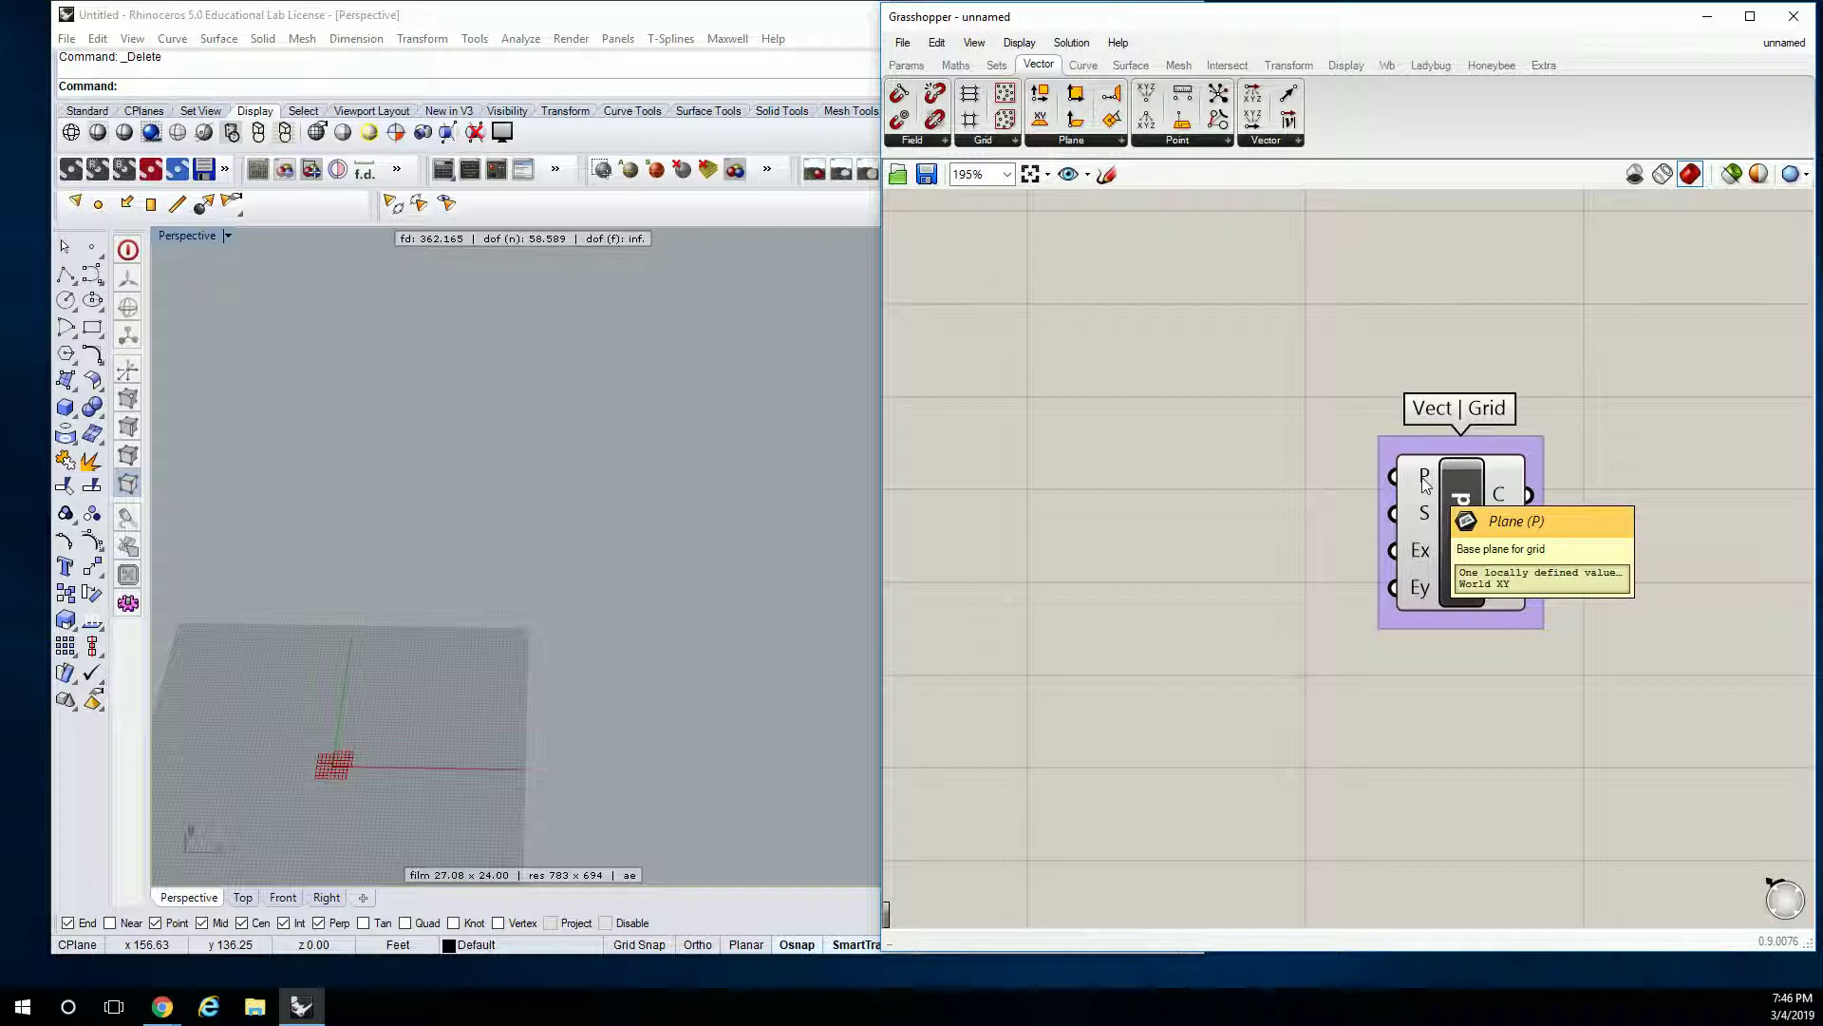
scroll(323, 740, up, 8)
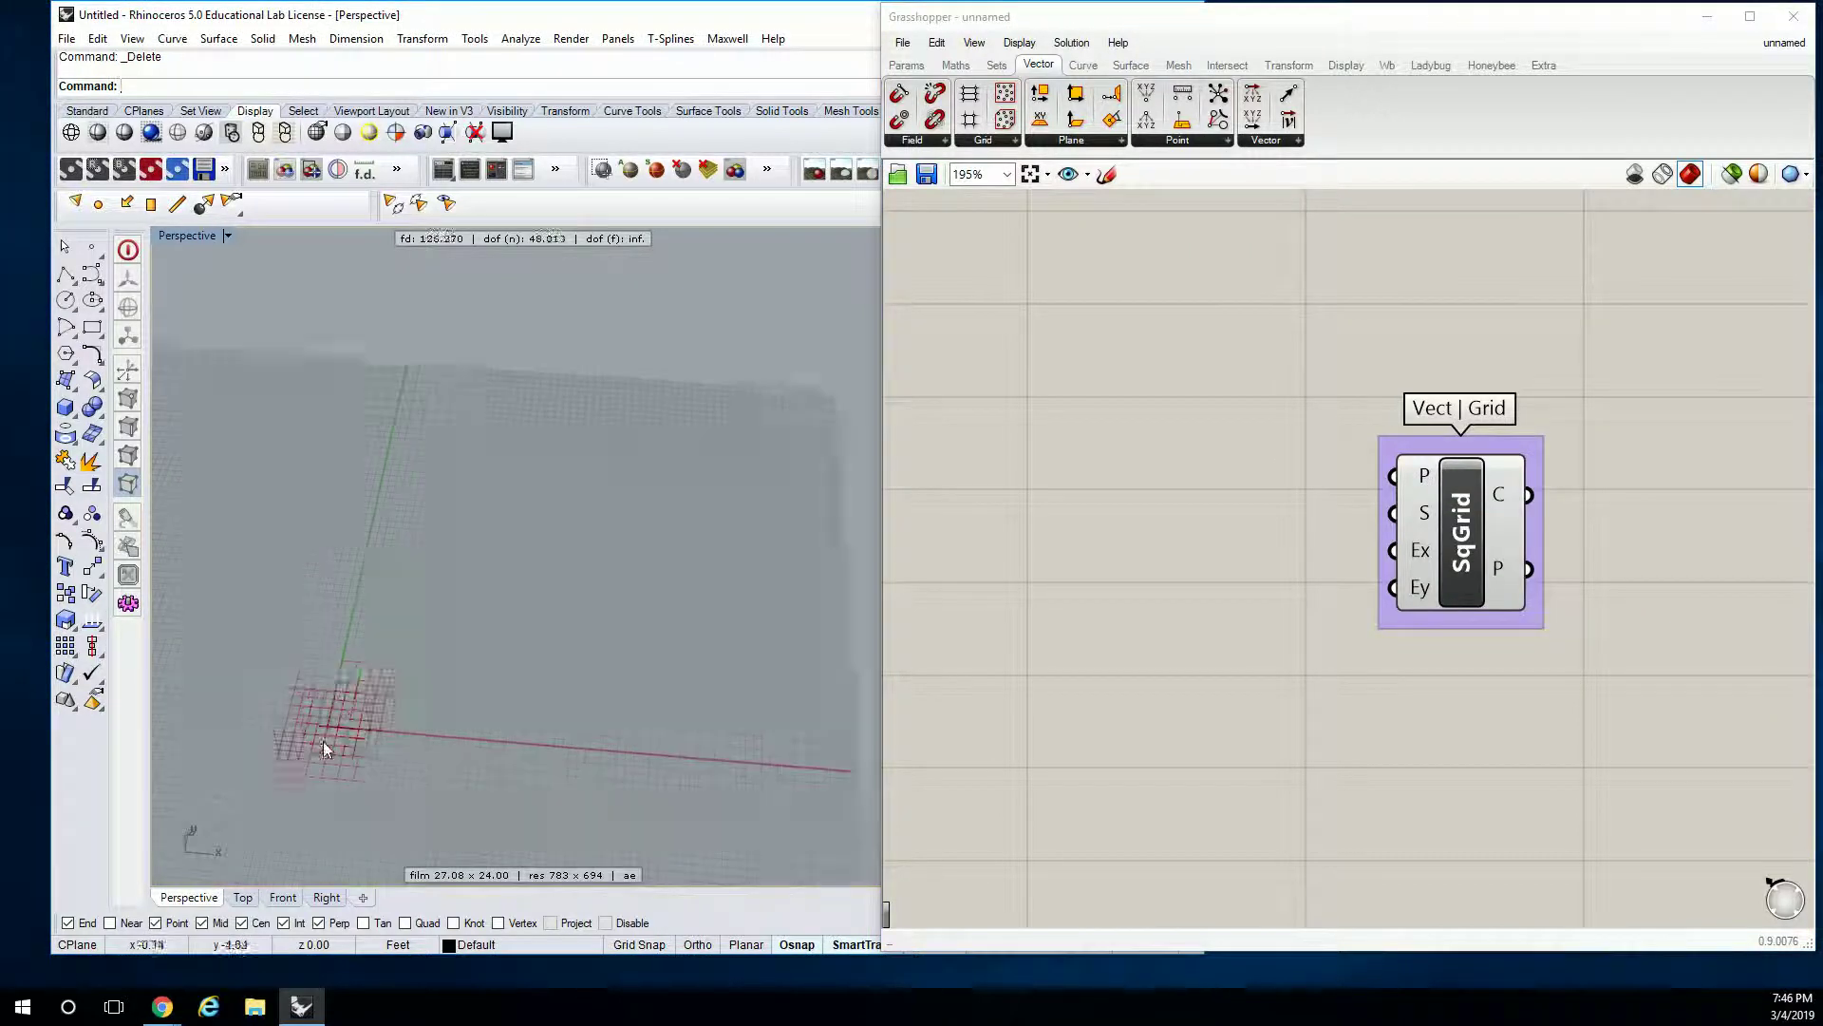
click(999, 577)
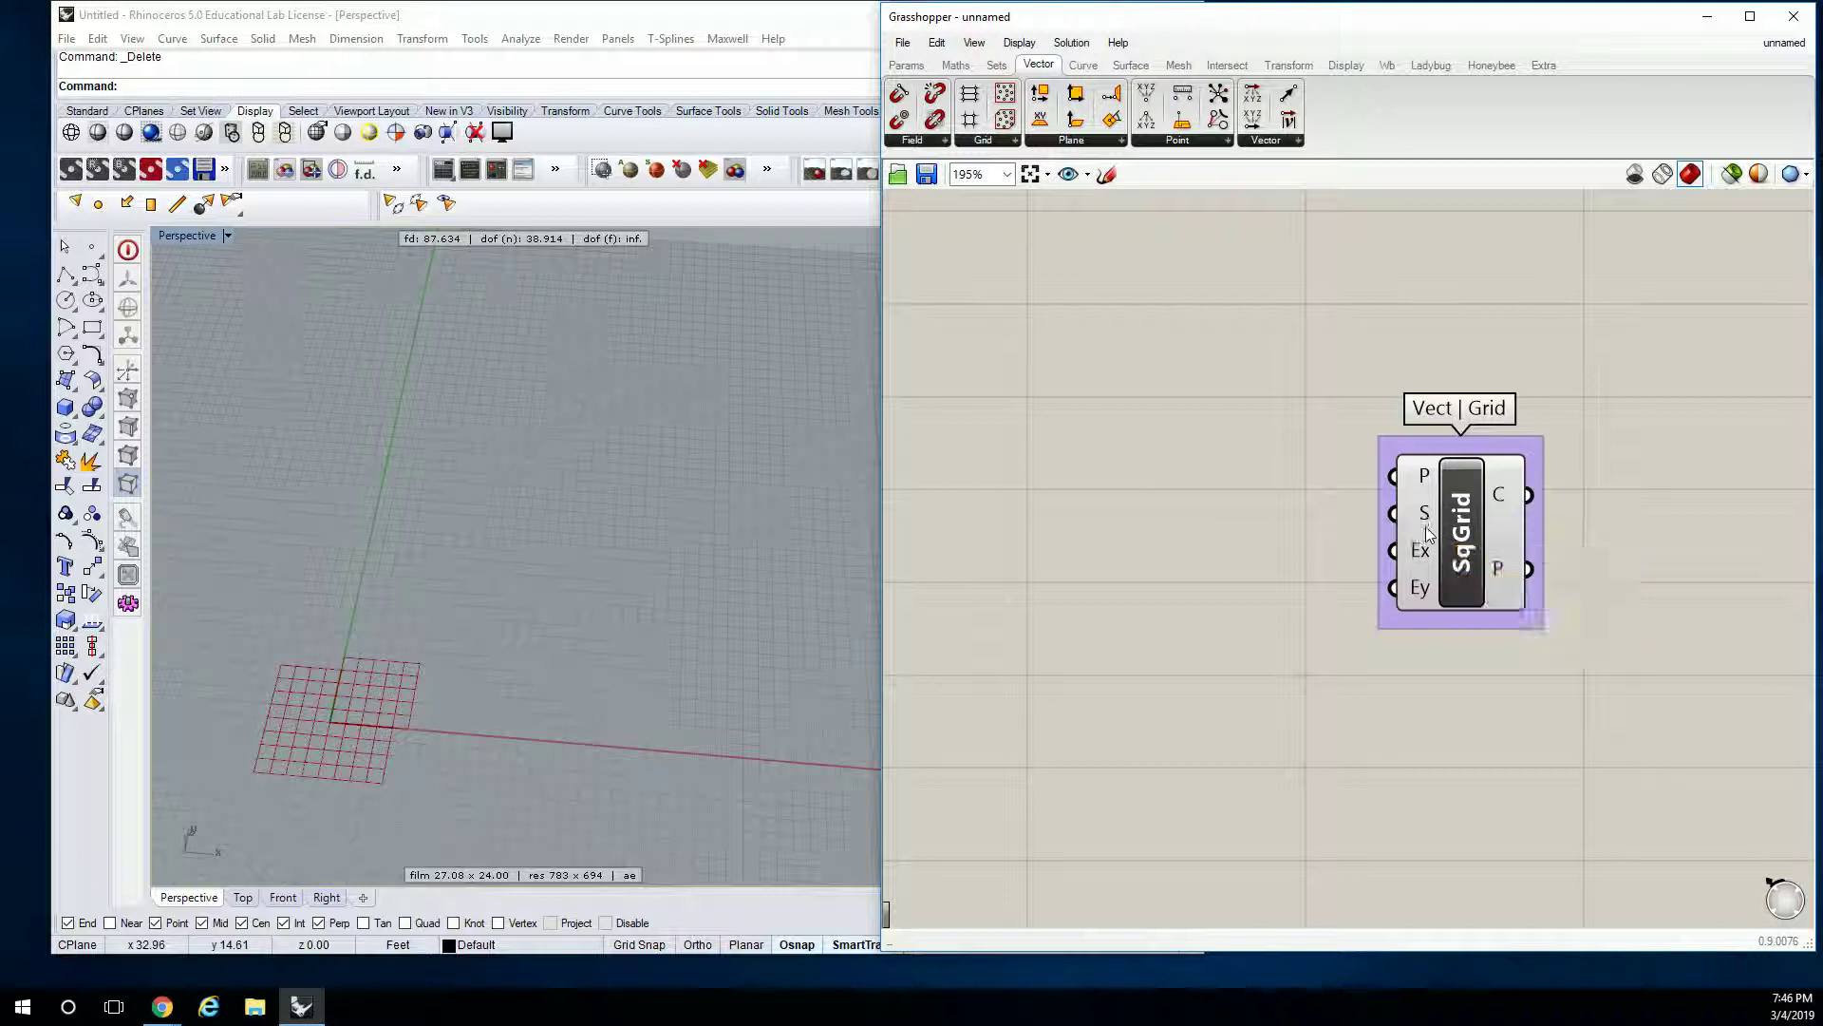
mouse_move(1421, 557)
scroll(1422, 557, down, 5)
scroll(1403, 428, up, 4)
click(1188, 408)
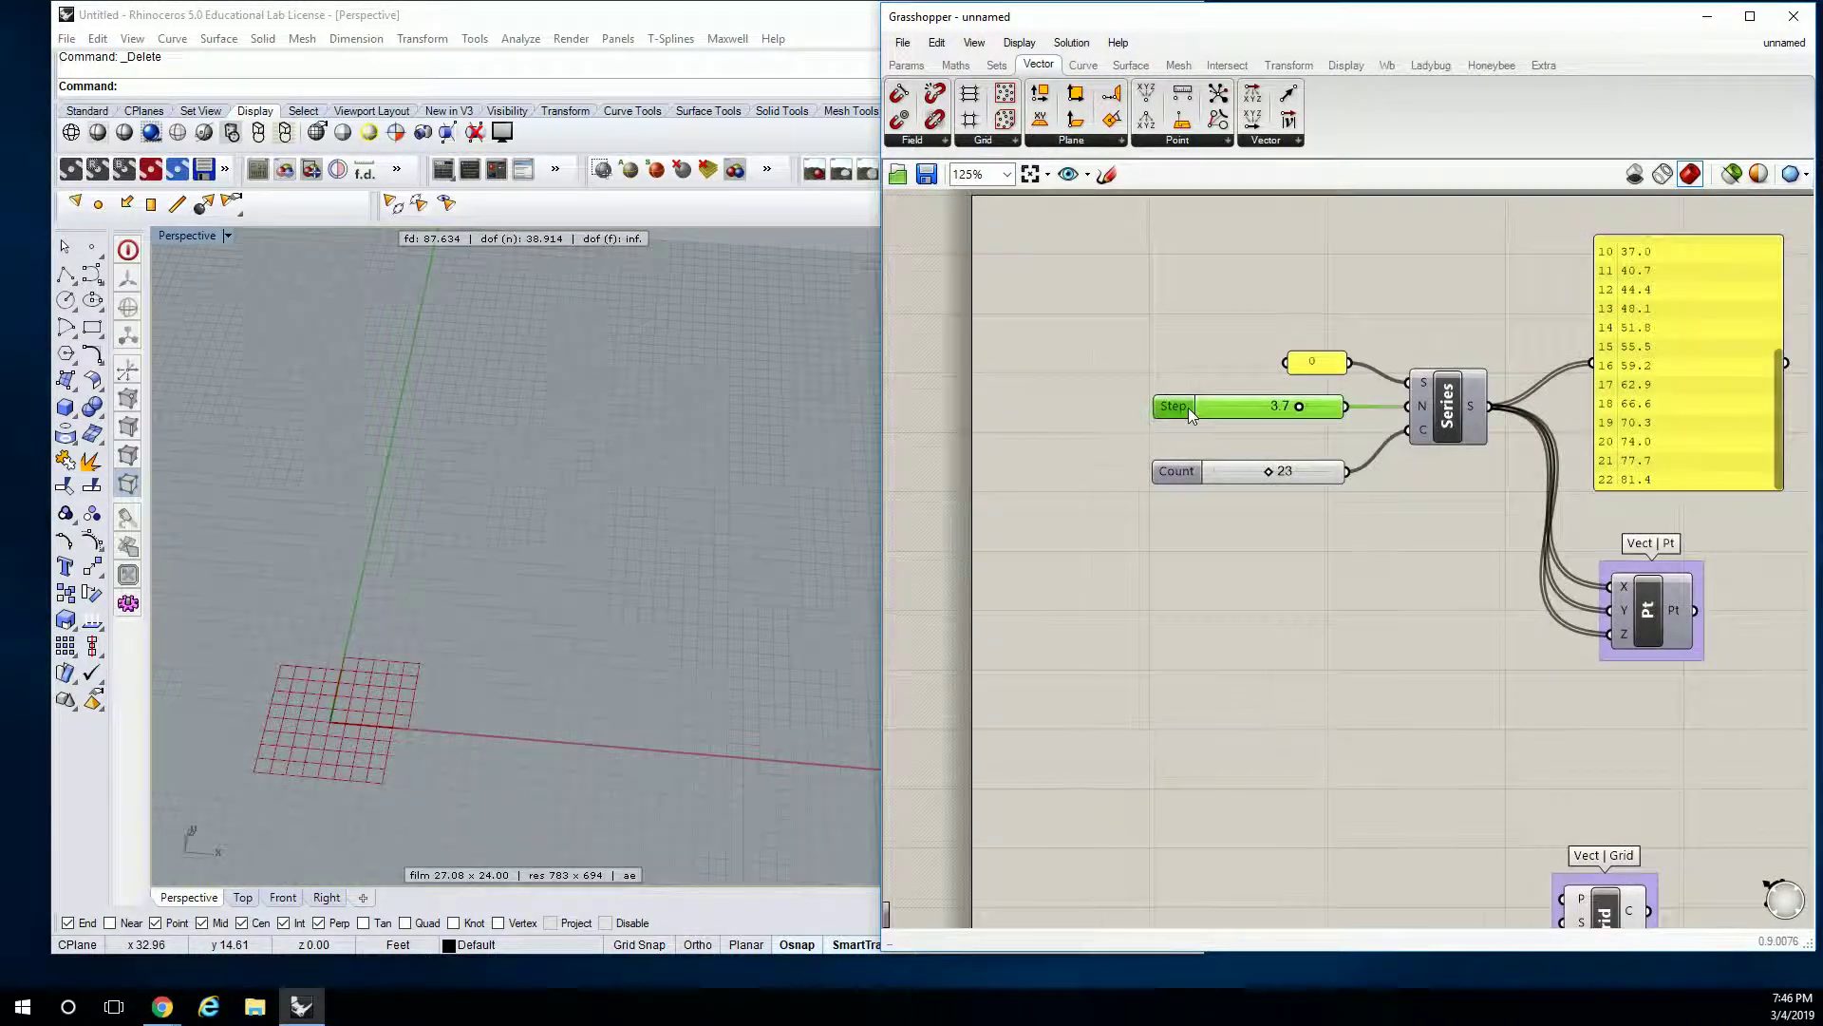
right_drag(1292, 542, 1231, 414)
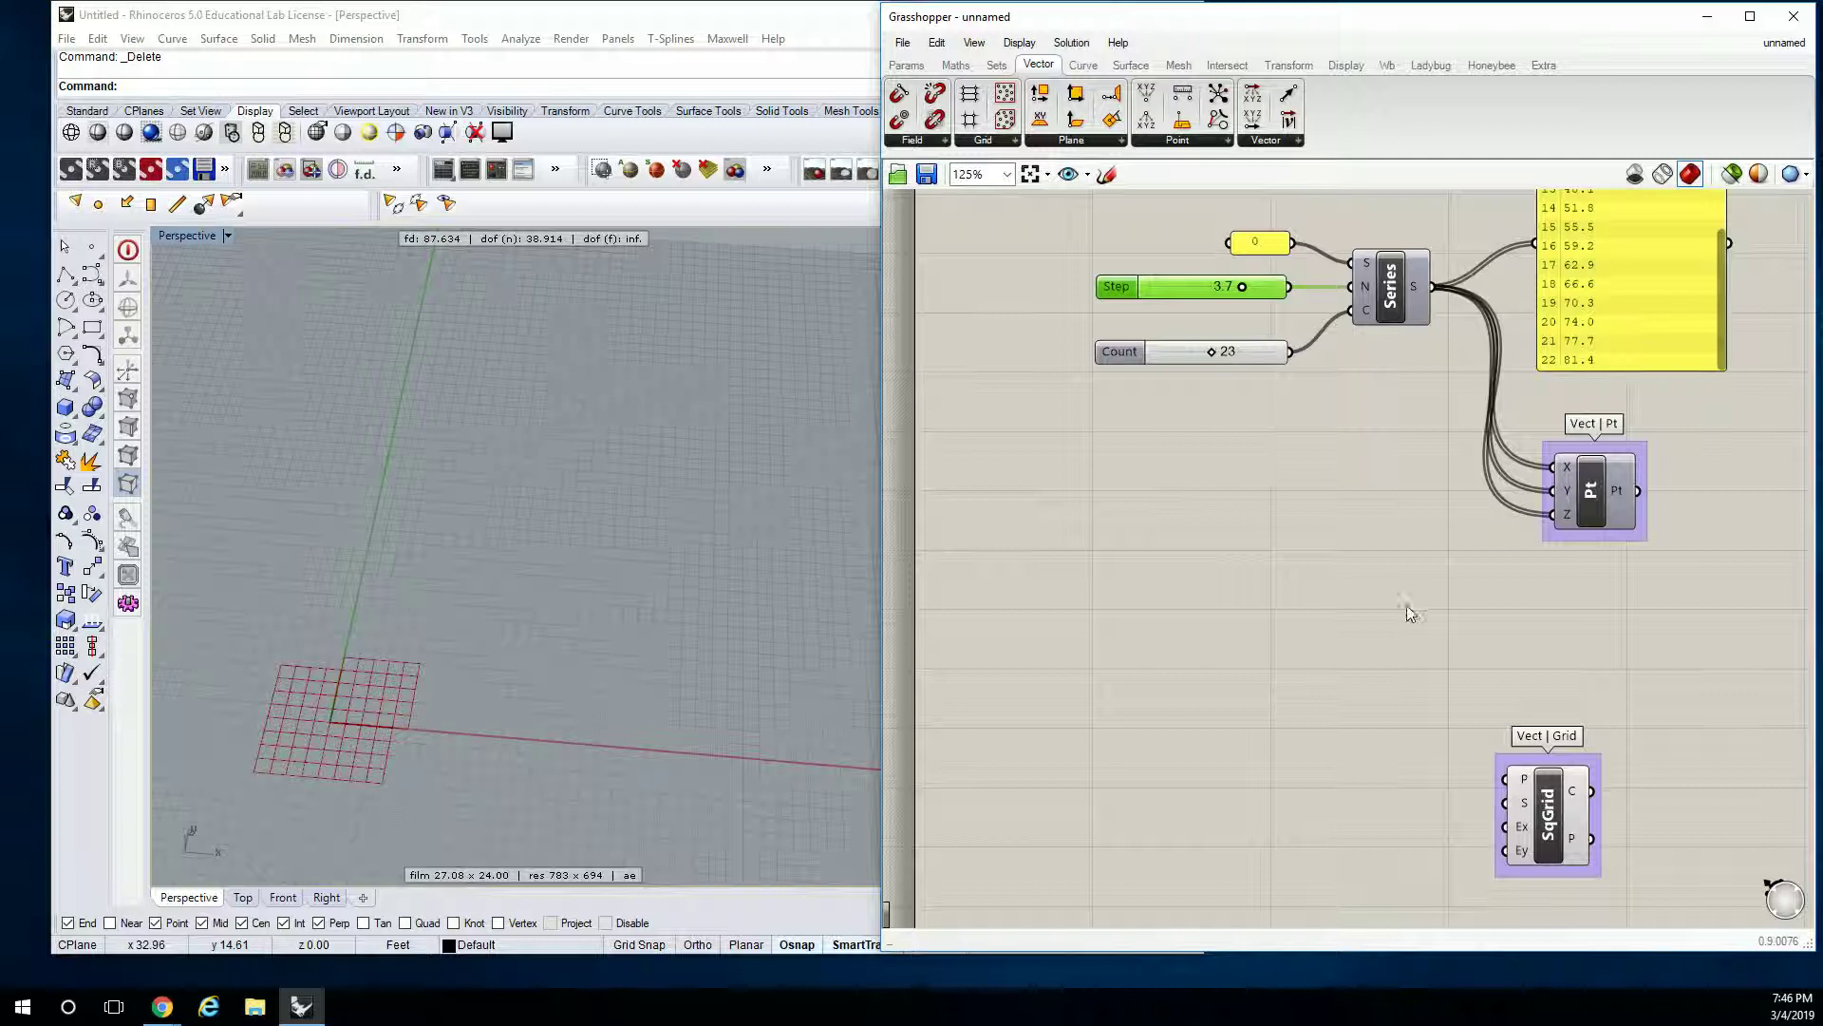
Wire Step into SqGrid's S input and Count into both its Ex and Ey inputs.
drag(1290, 286, 1505, 804)
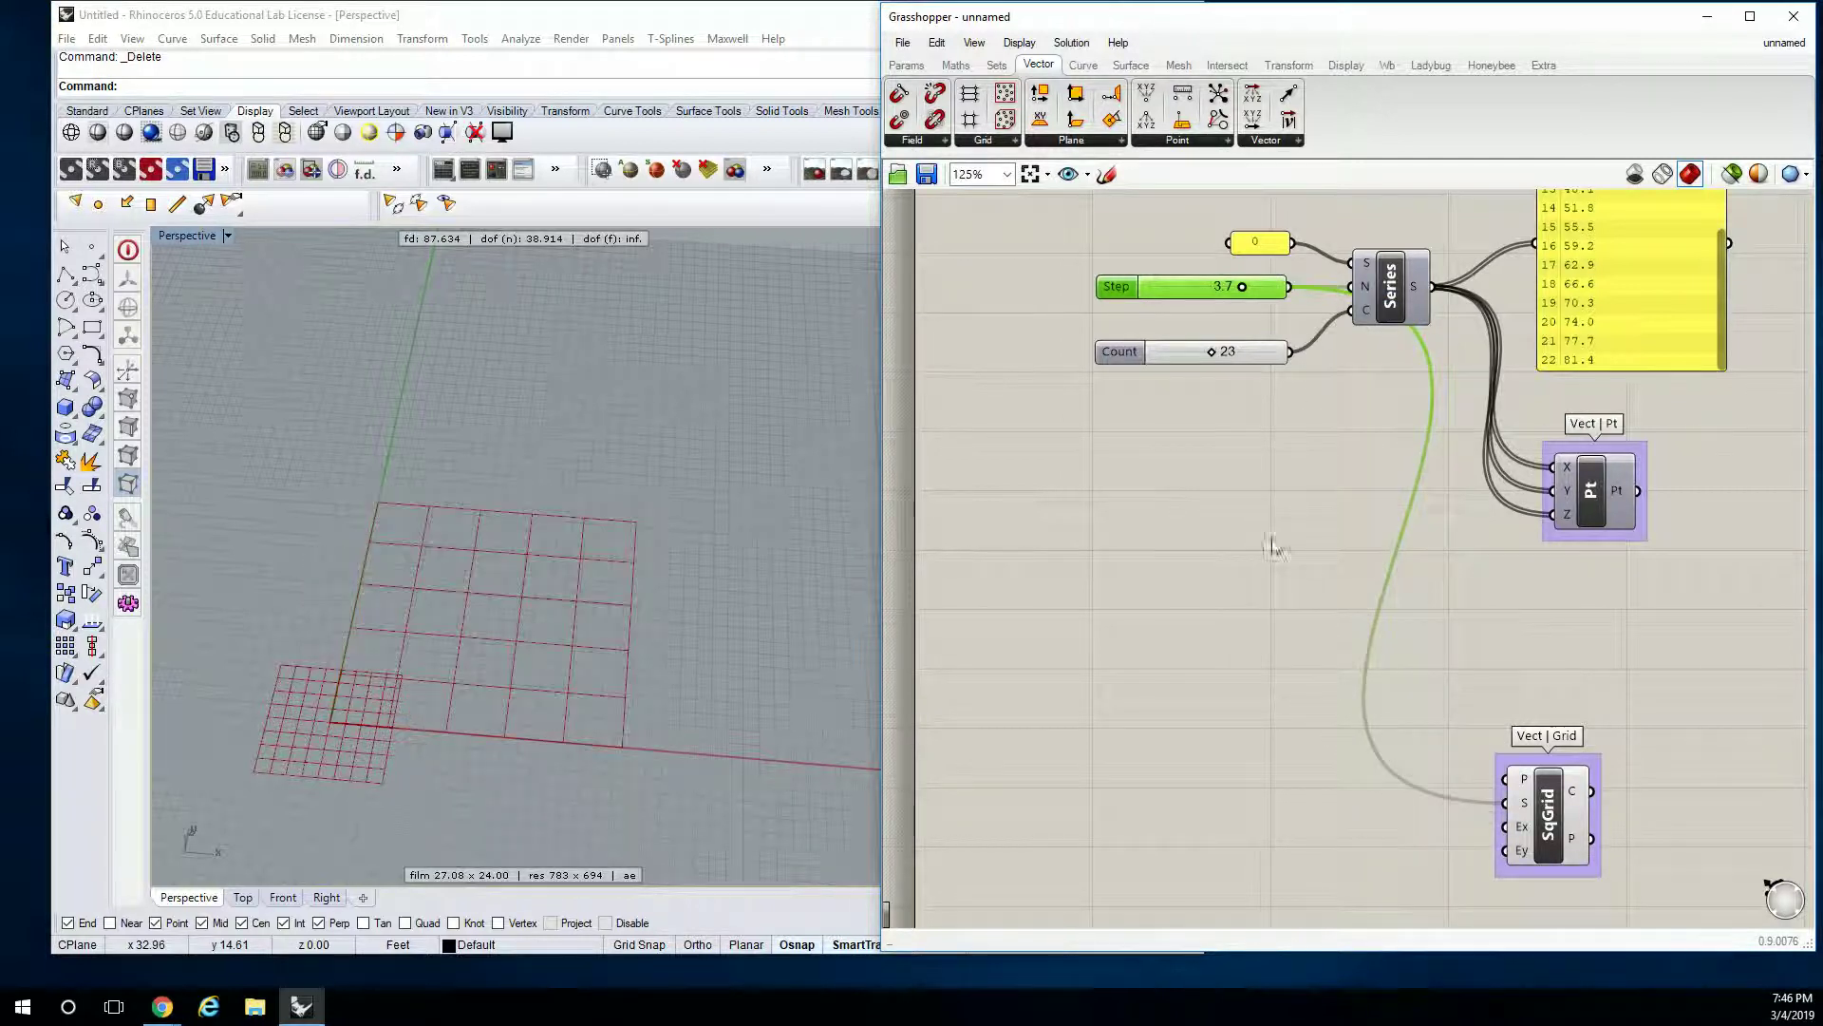
click(1260, 474)
drag(1291, 351, 1506, 826)
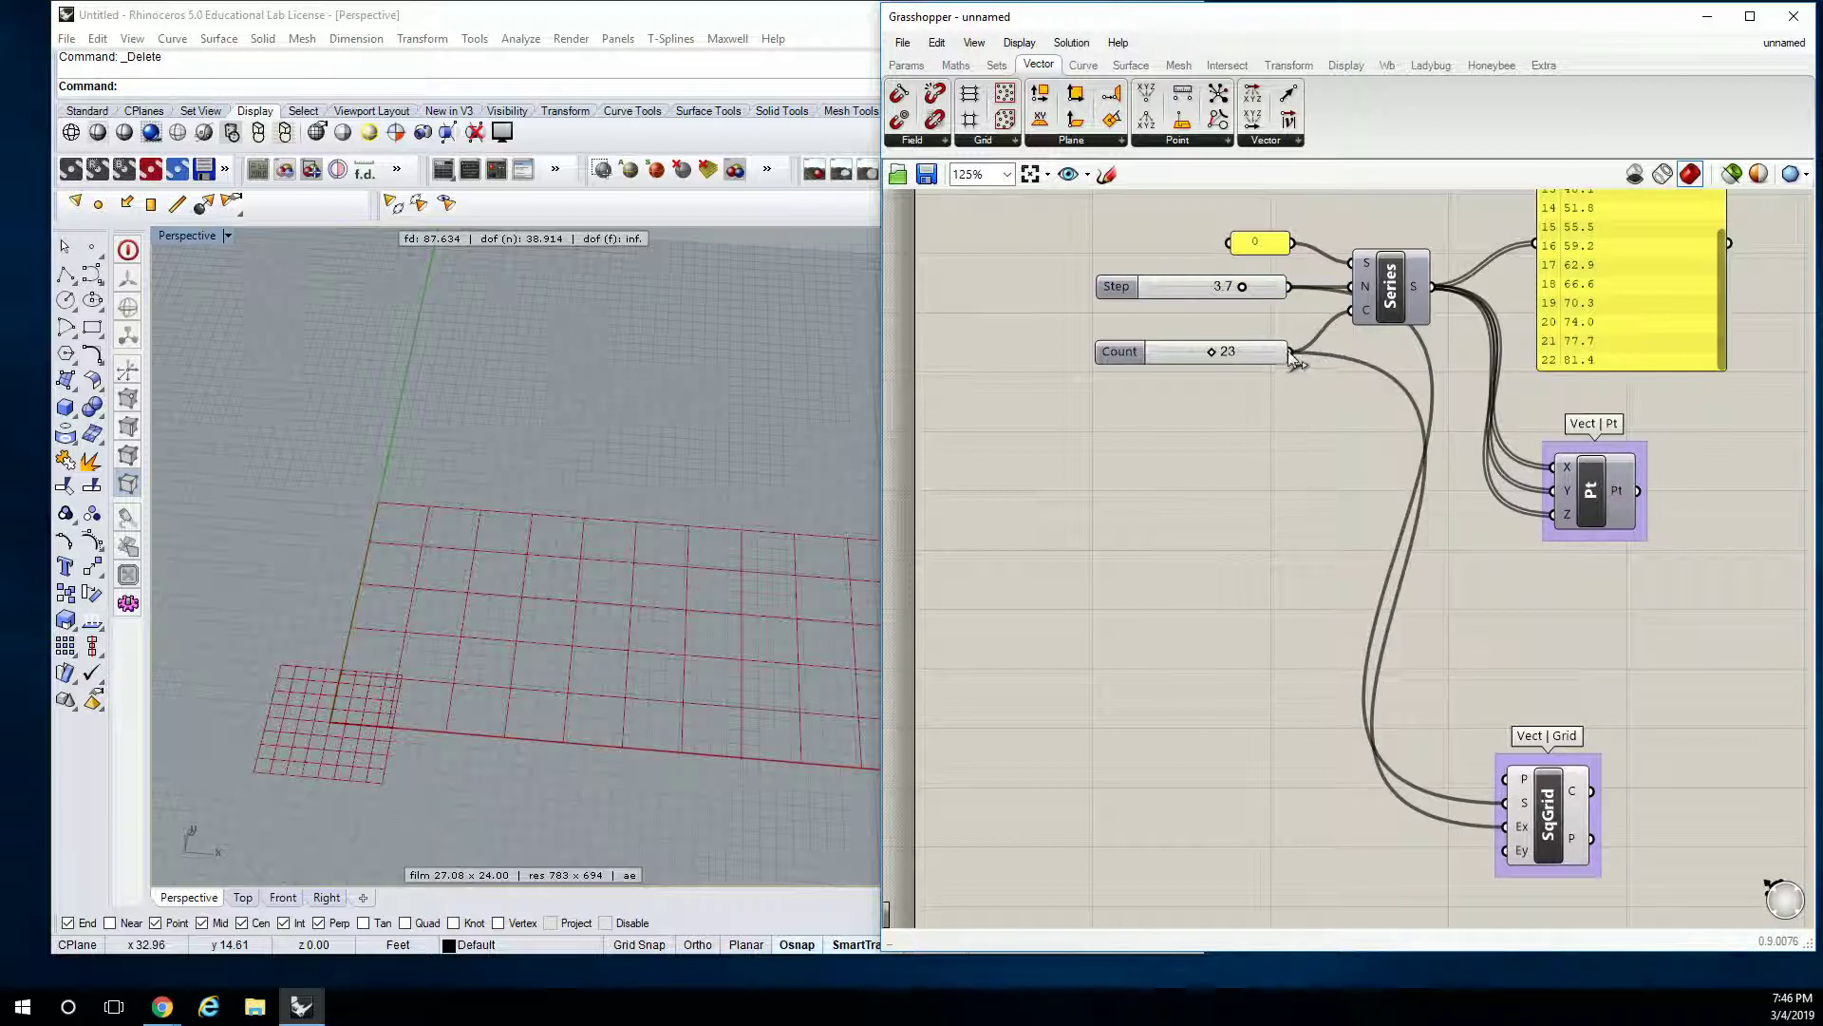
drag(1290, 353, 1505, 850)
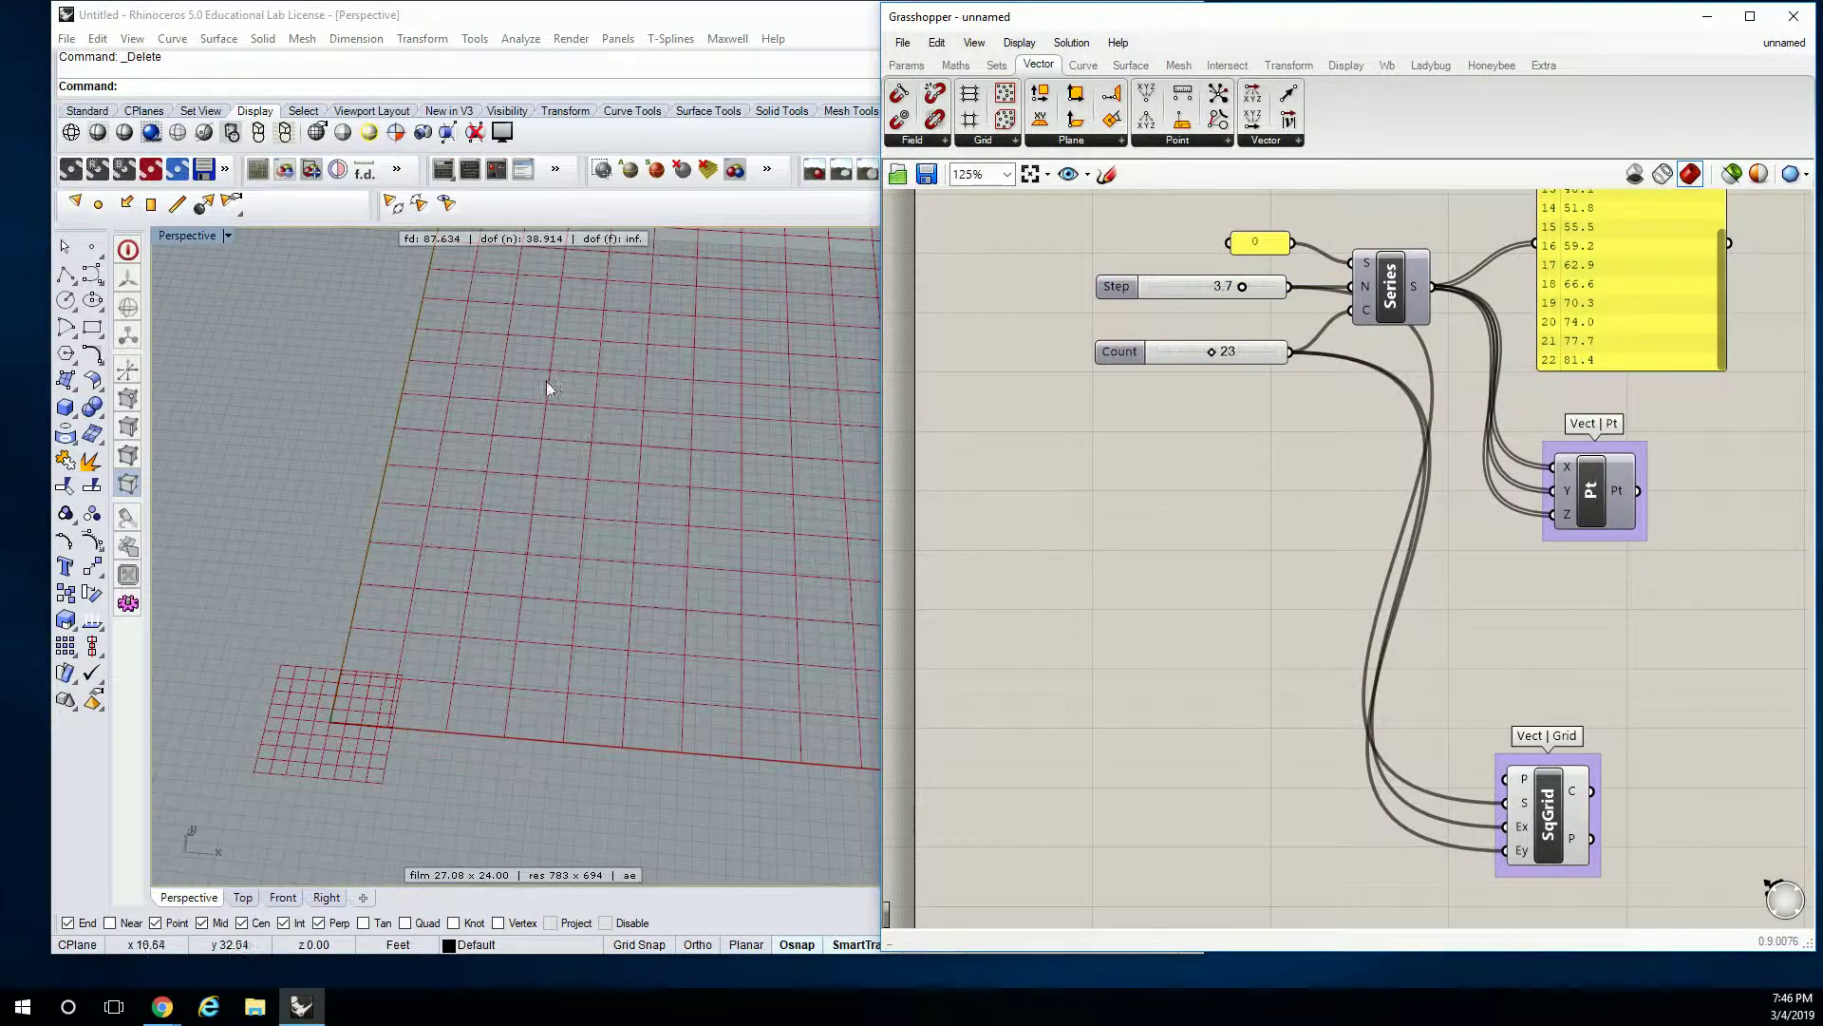
scroll(545, 379, down, 5)
right_drag(721, 431, 617, 499)
scroll(627, 528, up, 3)
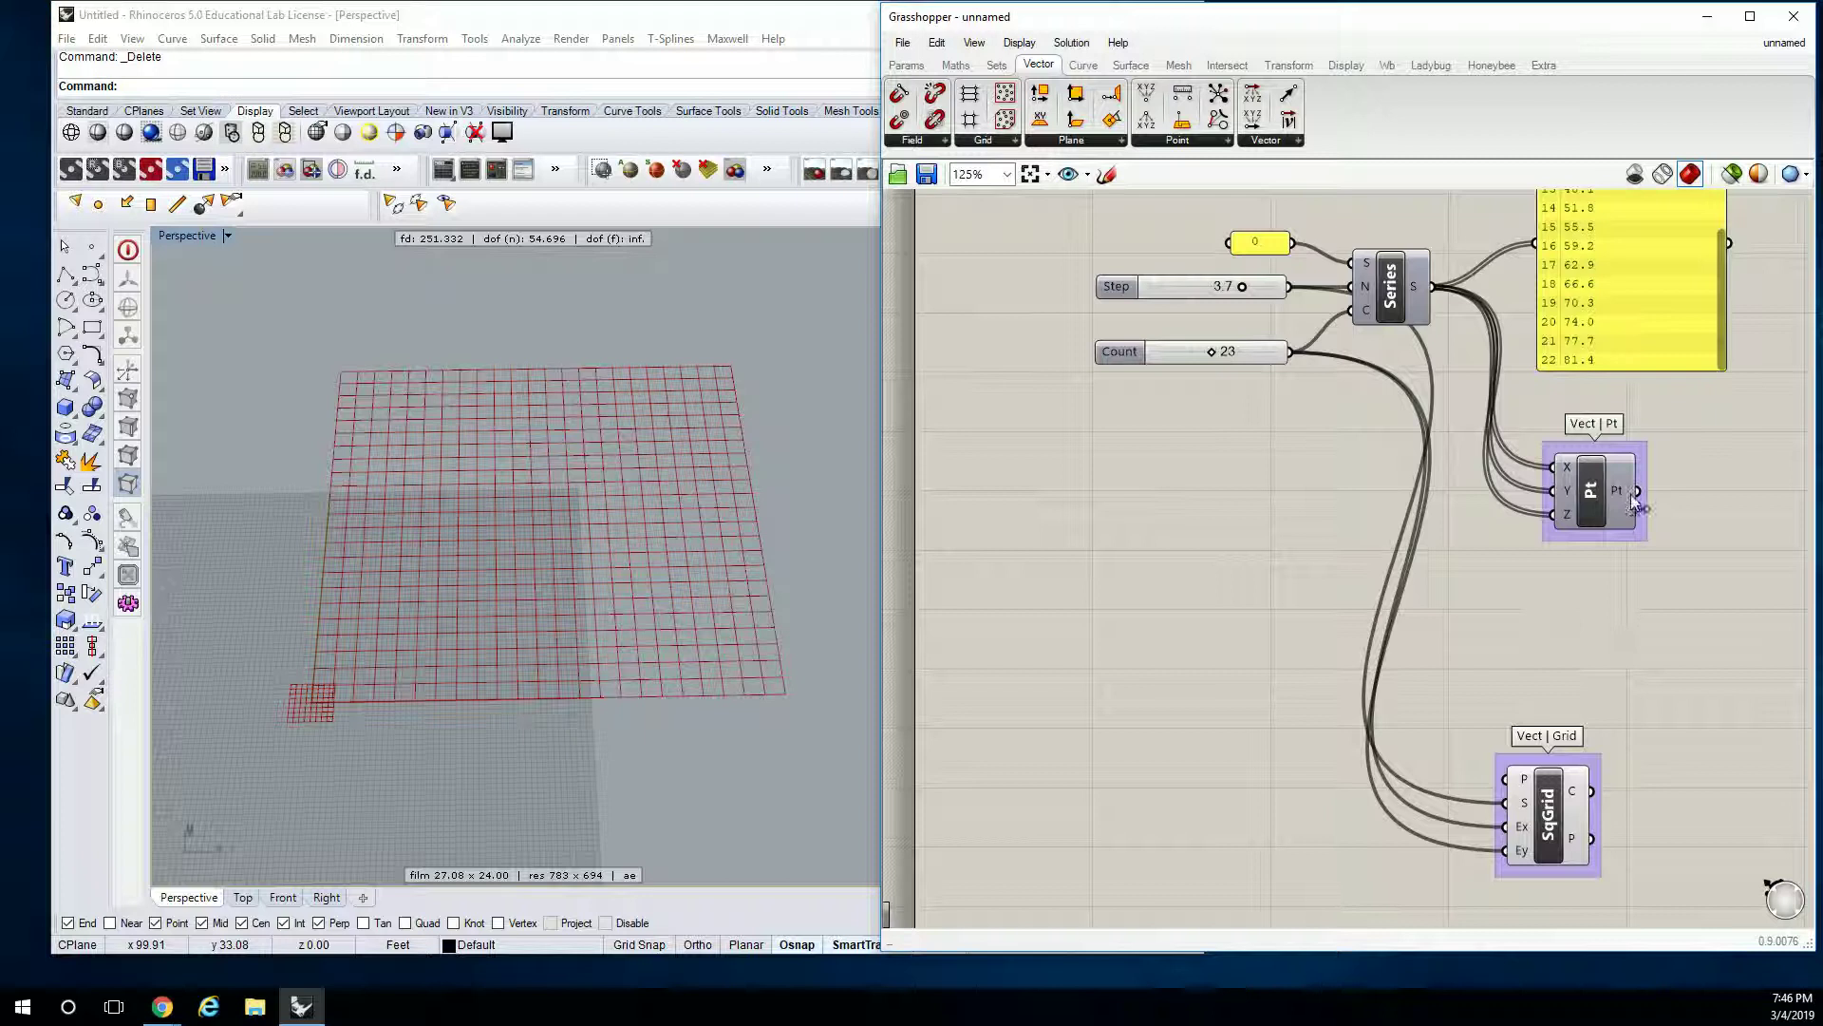
Move the Pt component up and right and recentre the canvas.
drag(1614, 493, 1668, 469)
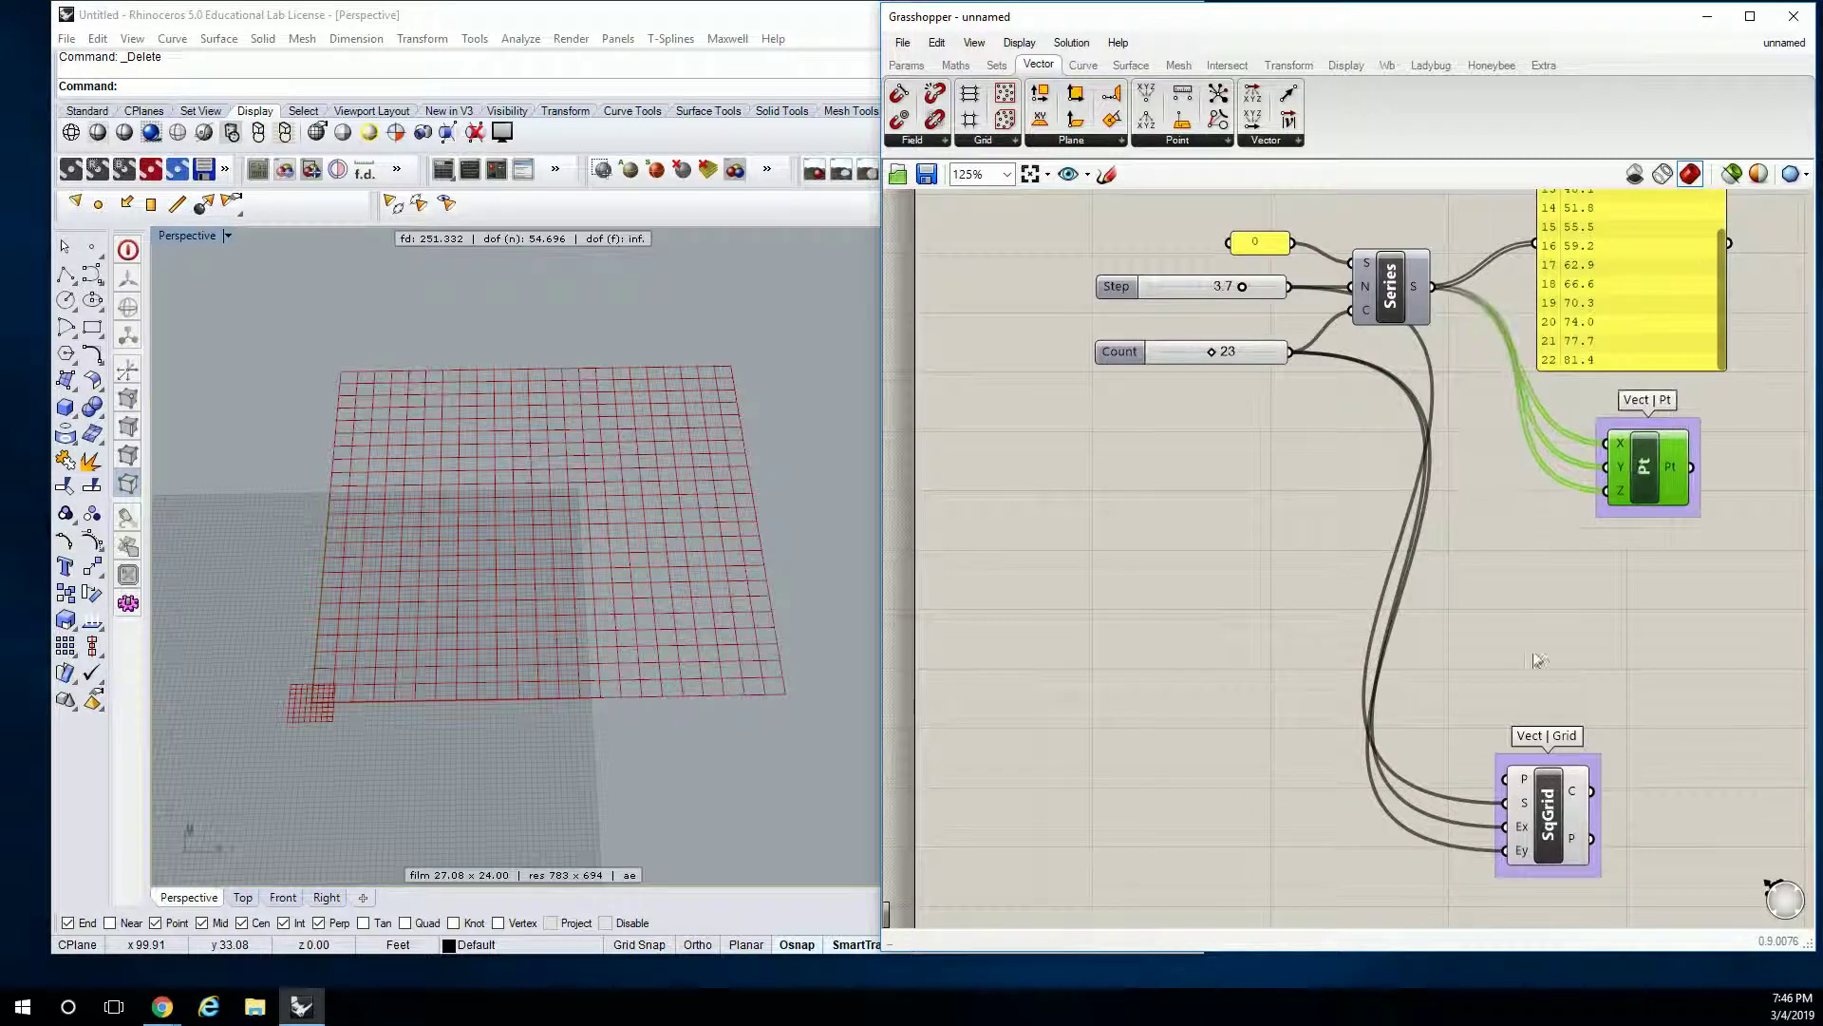
right_drag(1538, 660, 1352, 622)
click(1373, 779)
click(1316, 581)
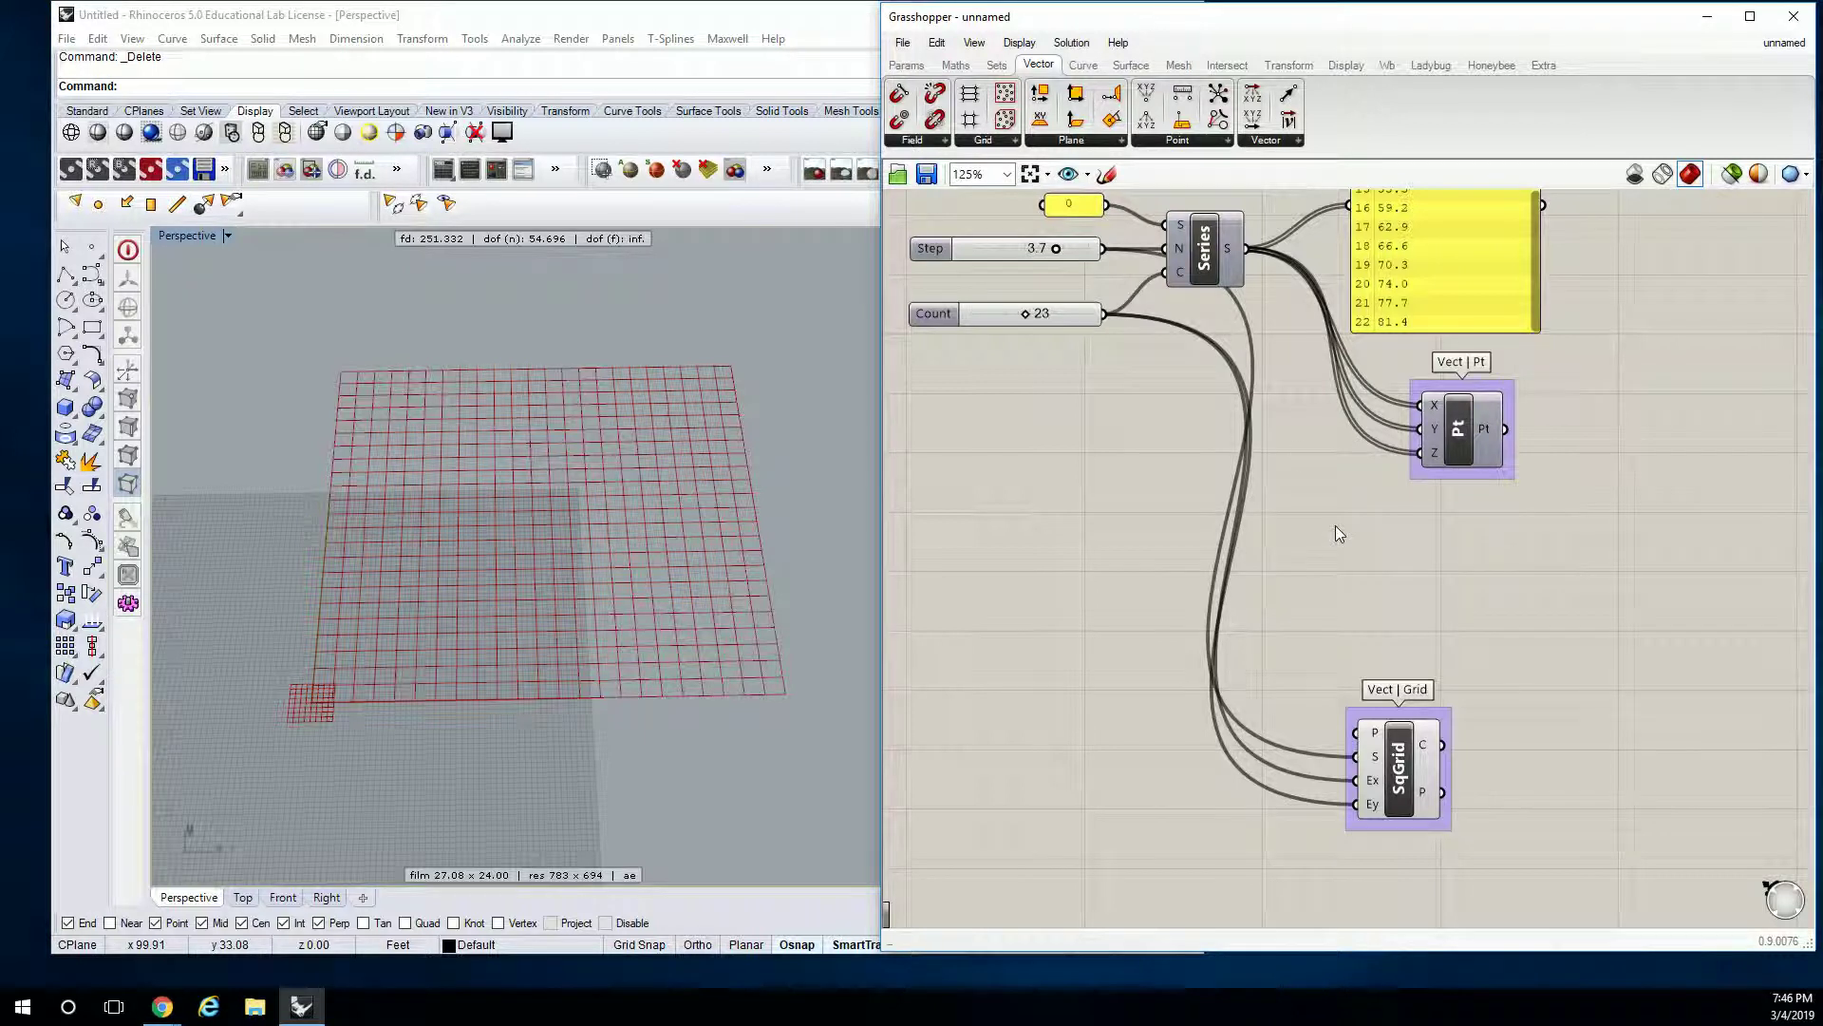
right_drag(1370, 445, 1398, 505)
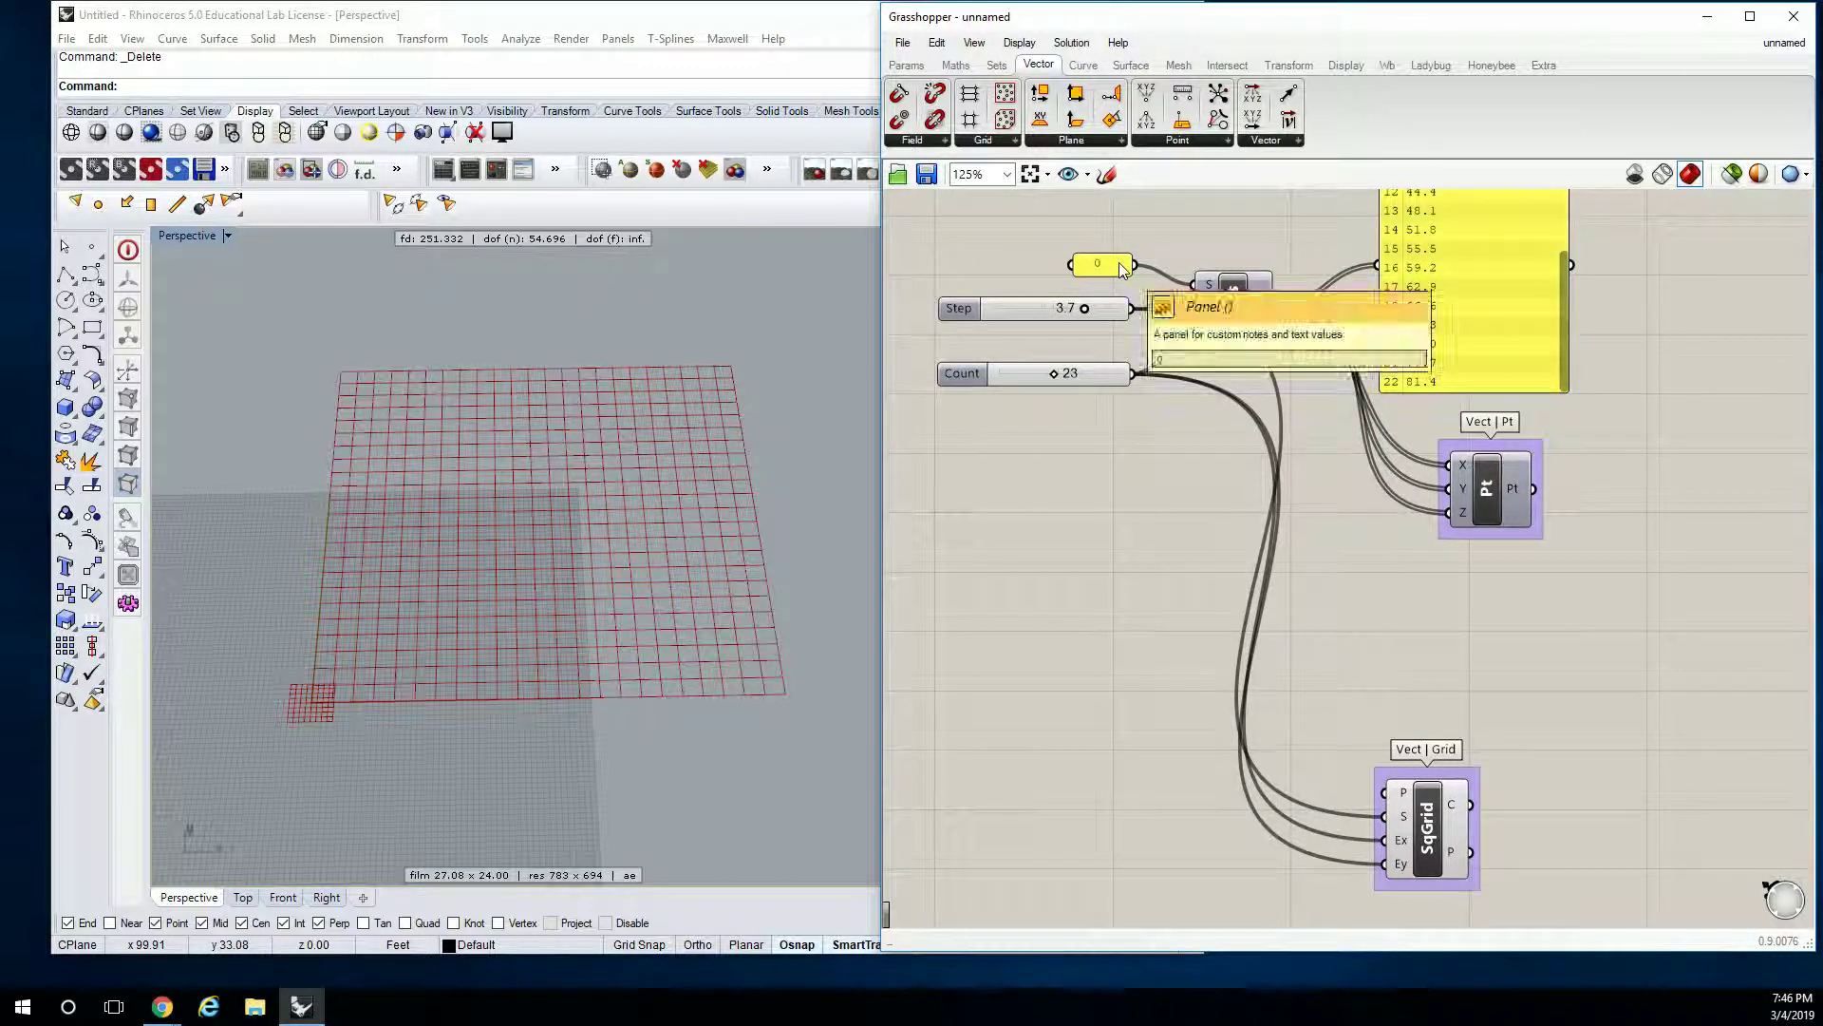
Copy the 0 panel into Pt's Z input and turn the point preview back on.
click(1104, 267)
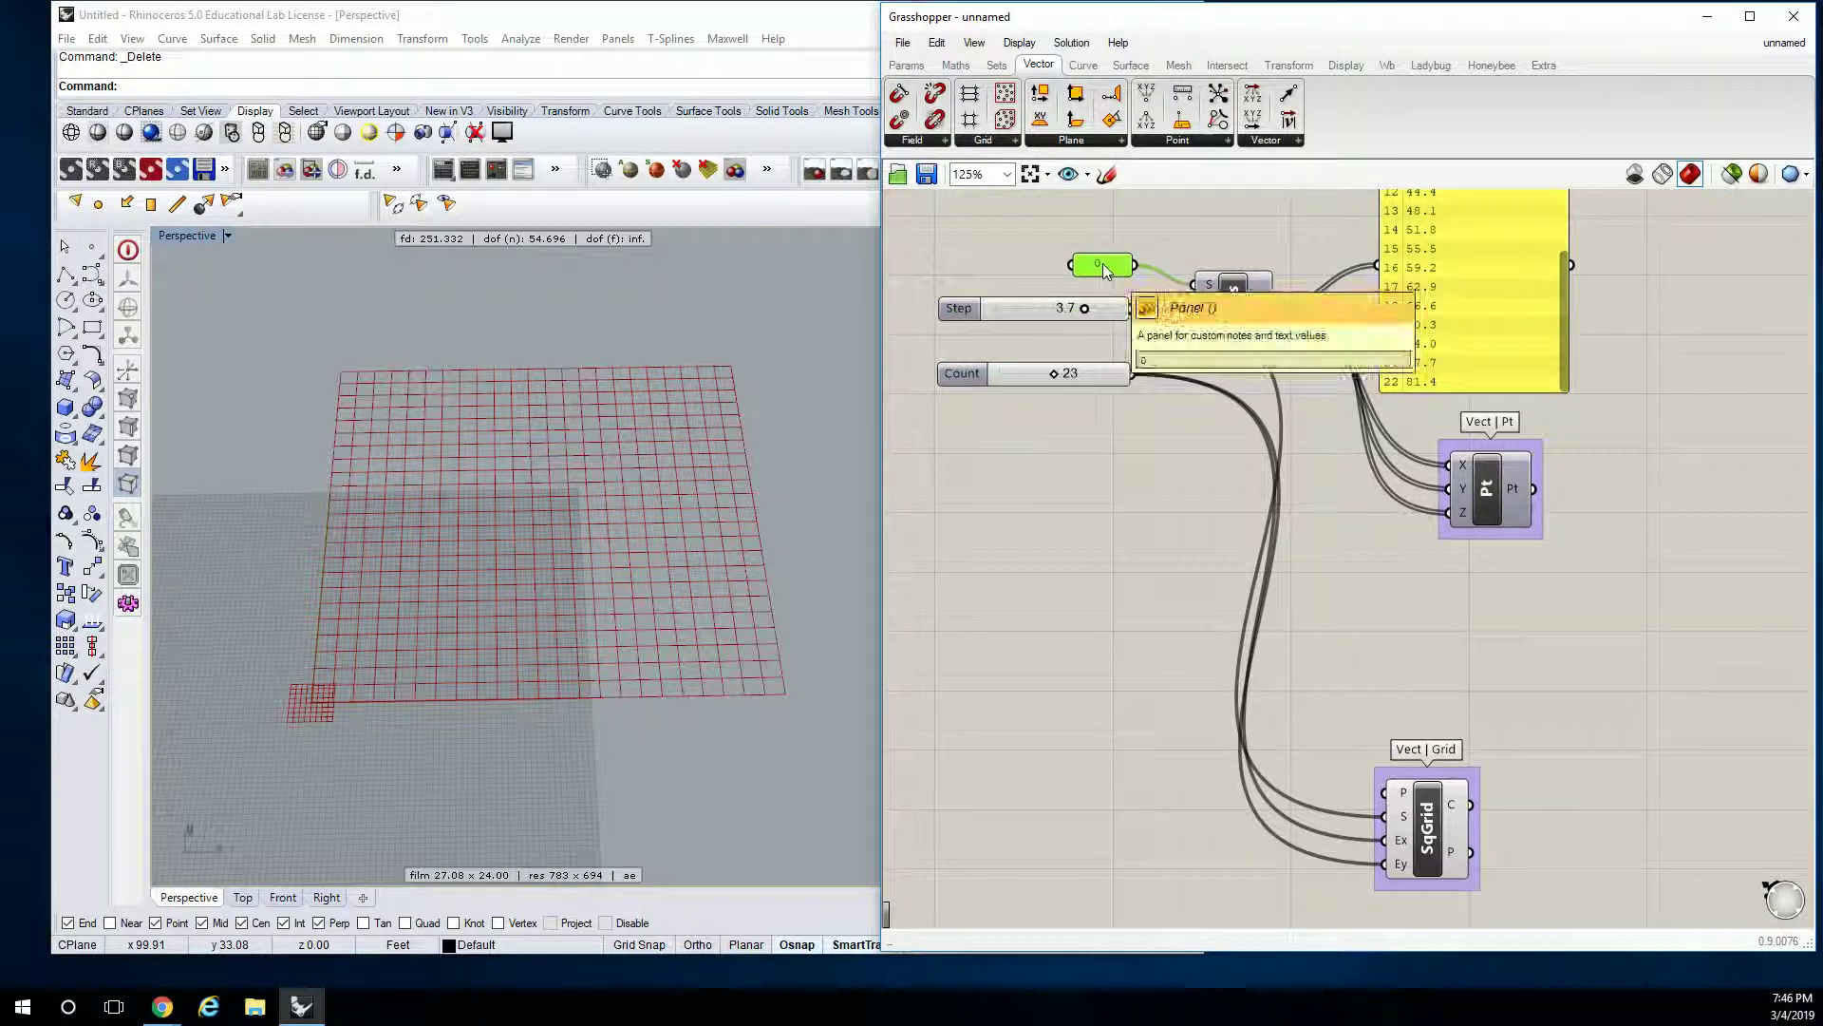
alt+drag(1103, 268, 1451, 534)
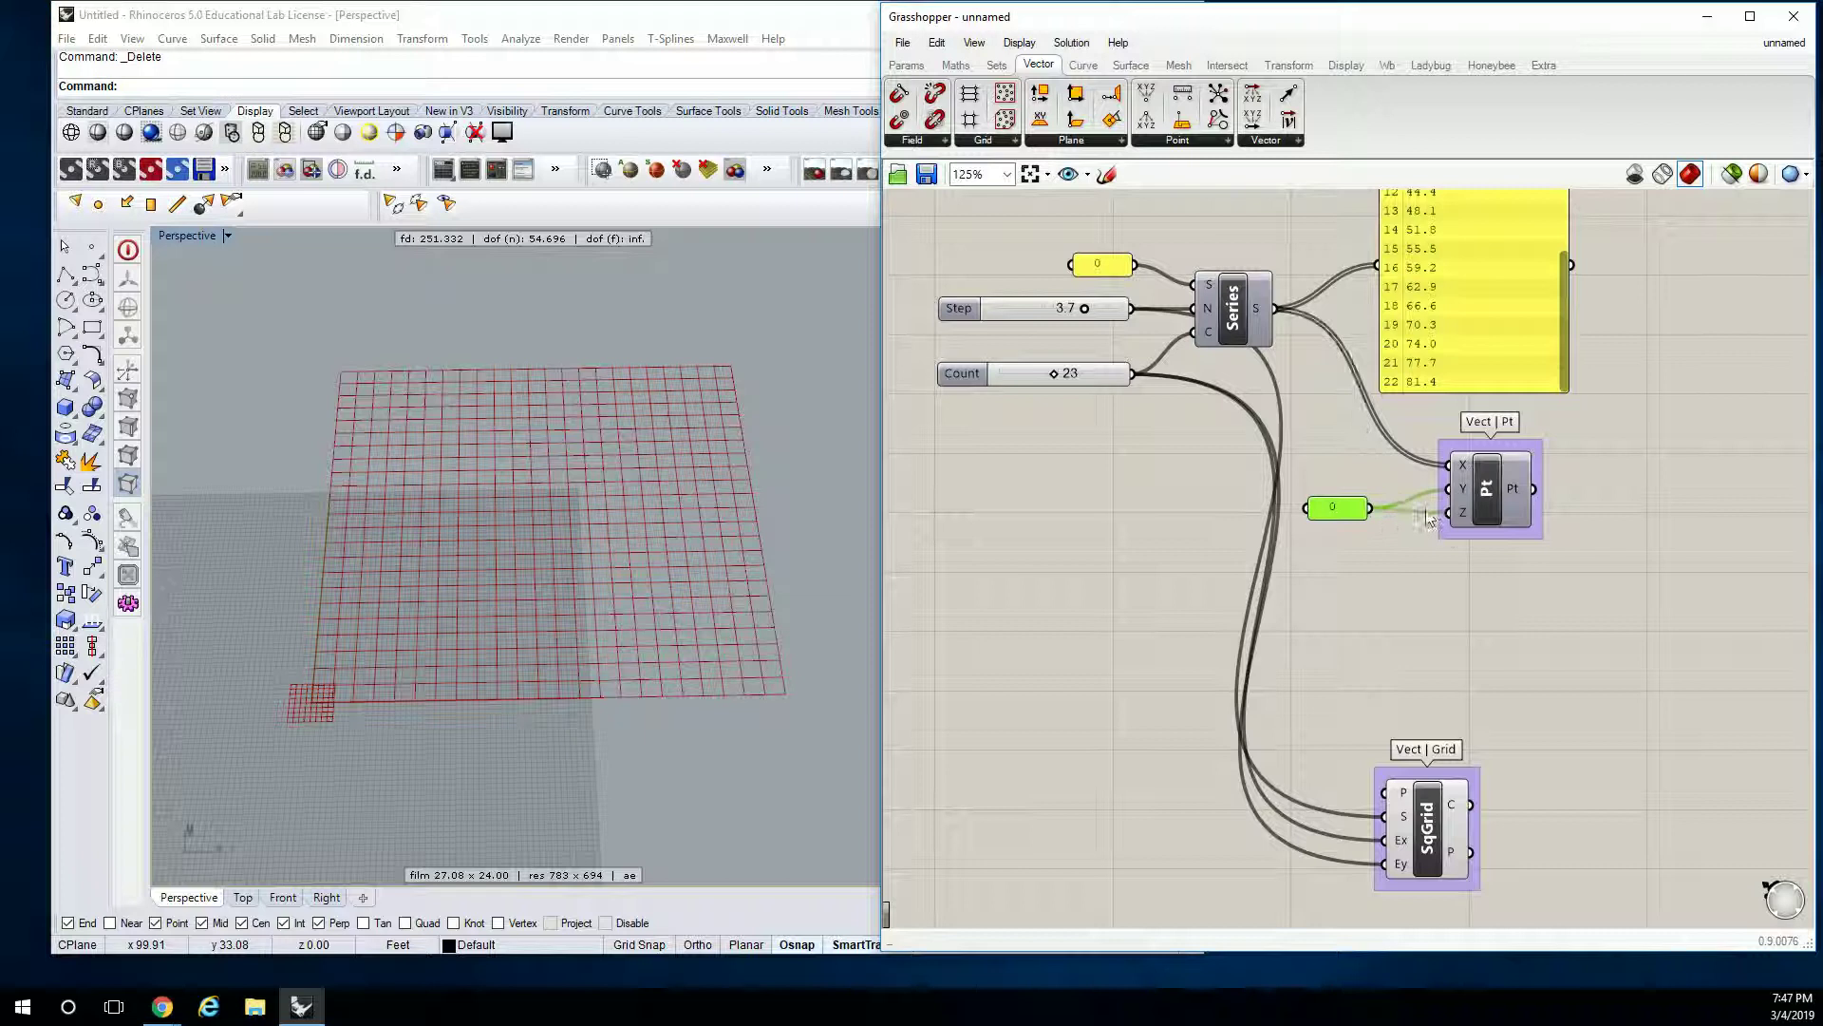
click(1384, 479)
click(1490, 489)
right_click(1489, 489)
click(1538, 524)
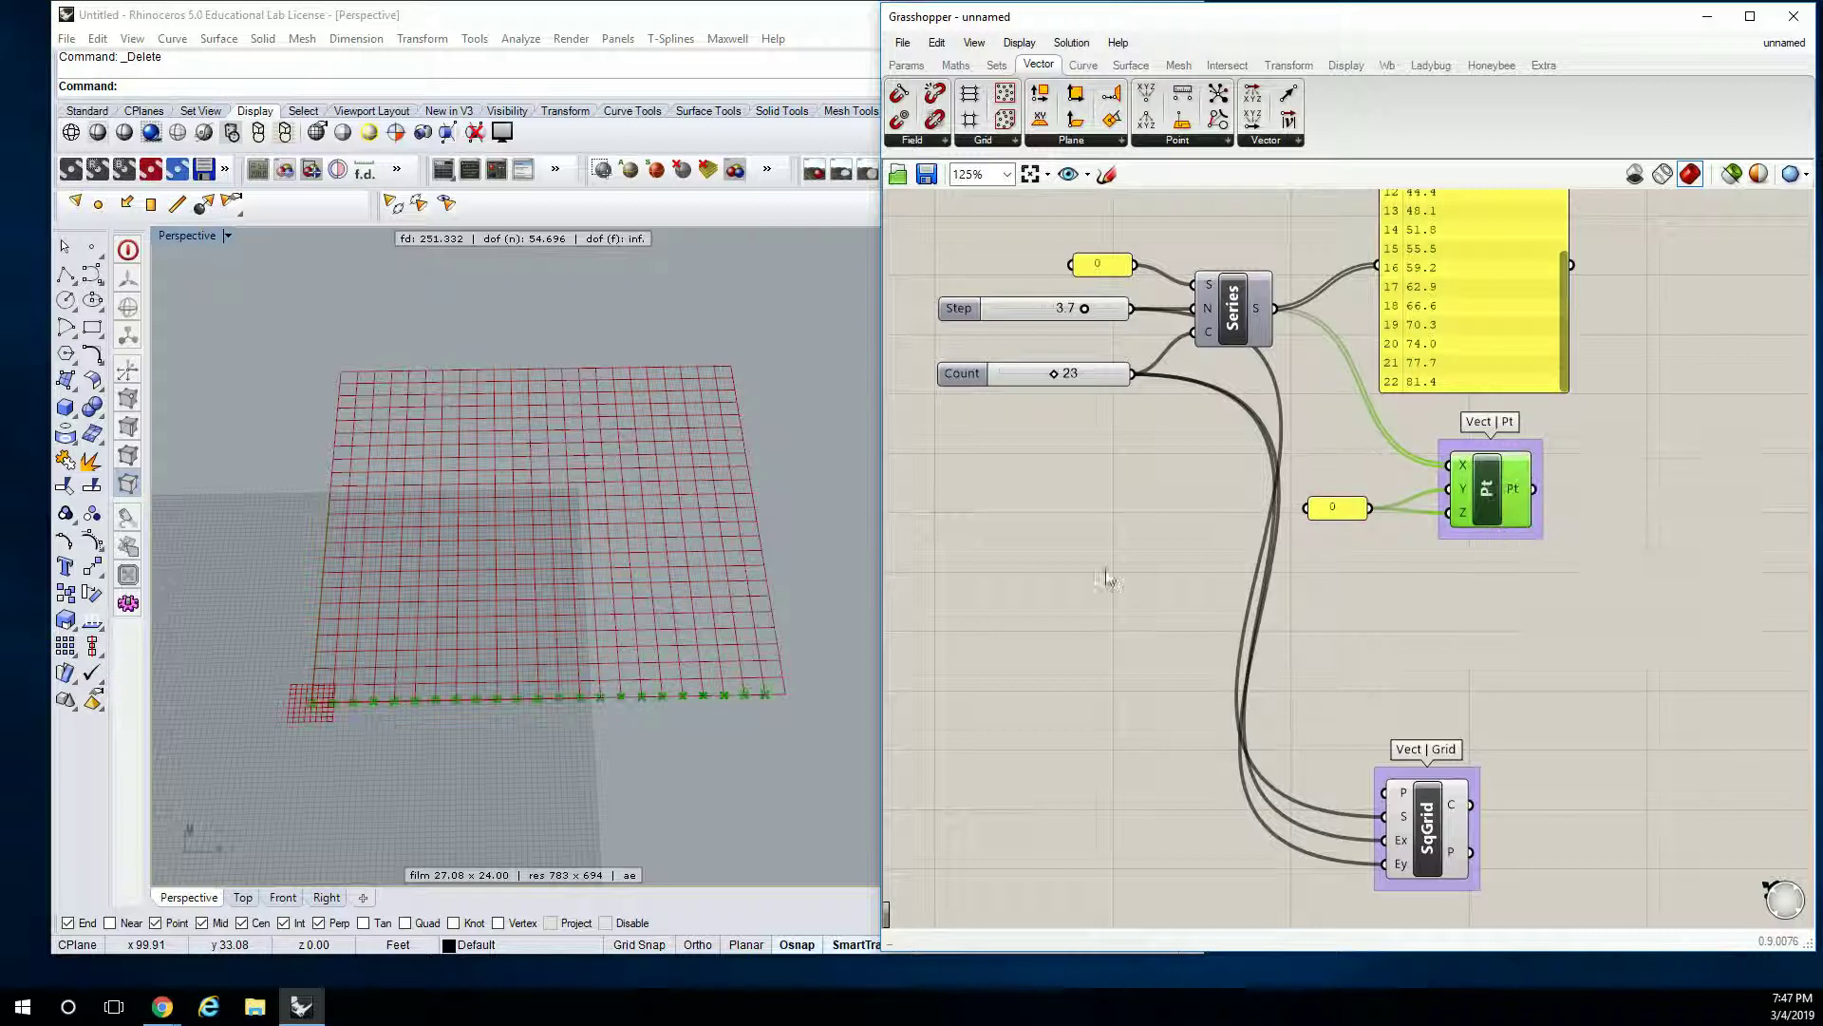
Pan and orbit the Rhino view down to a low side angle on the grid.
scroll(769, 636, up, 3)
shift+right_drag(765, 637, 731, 606)
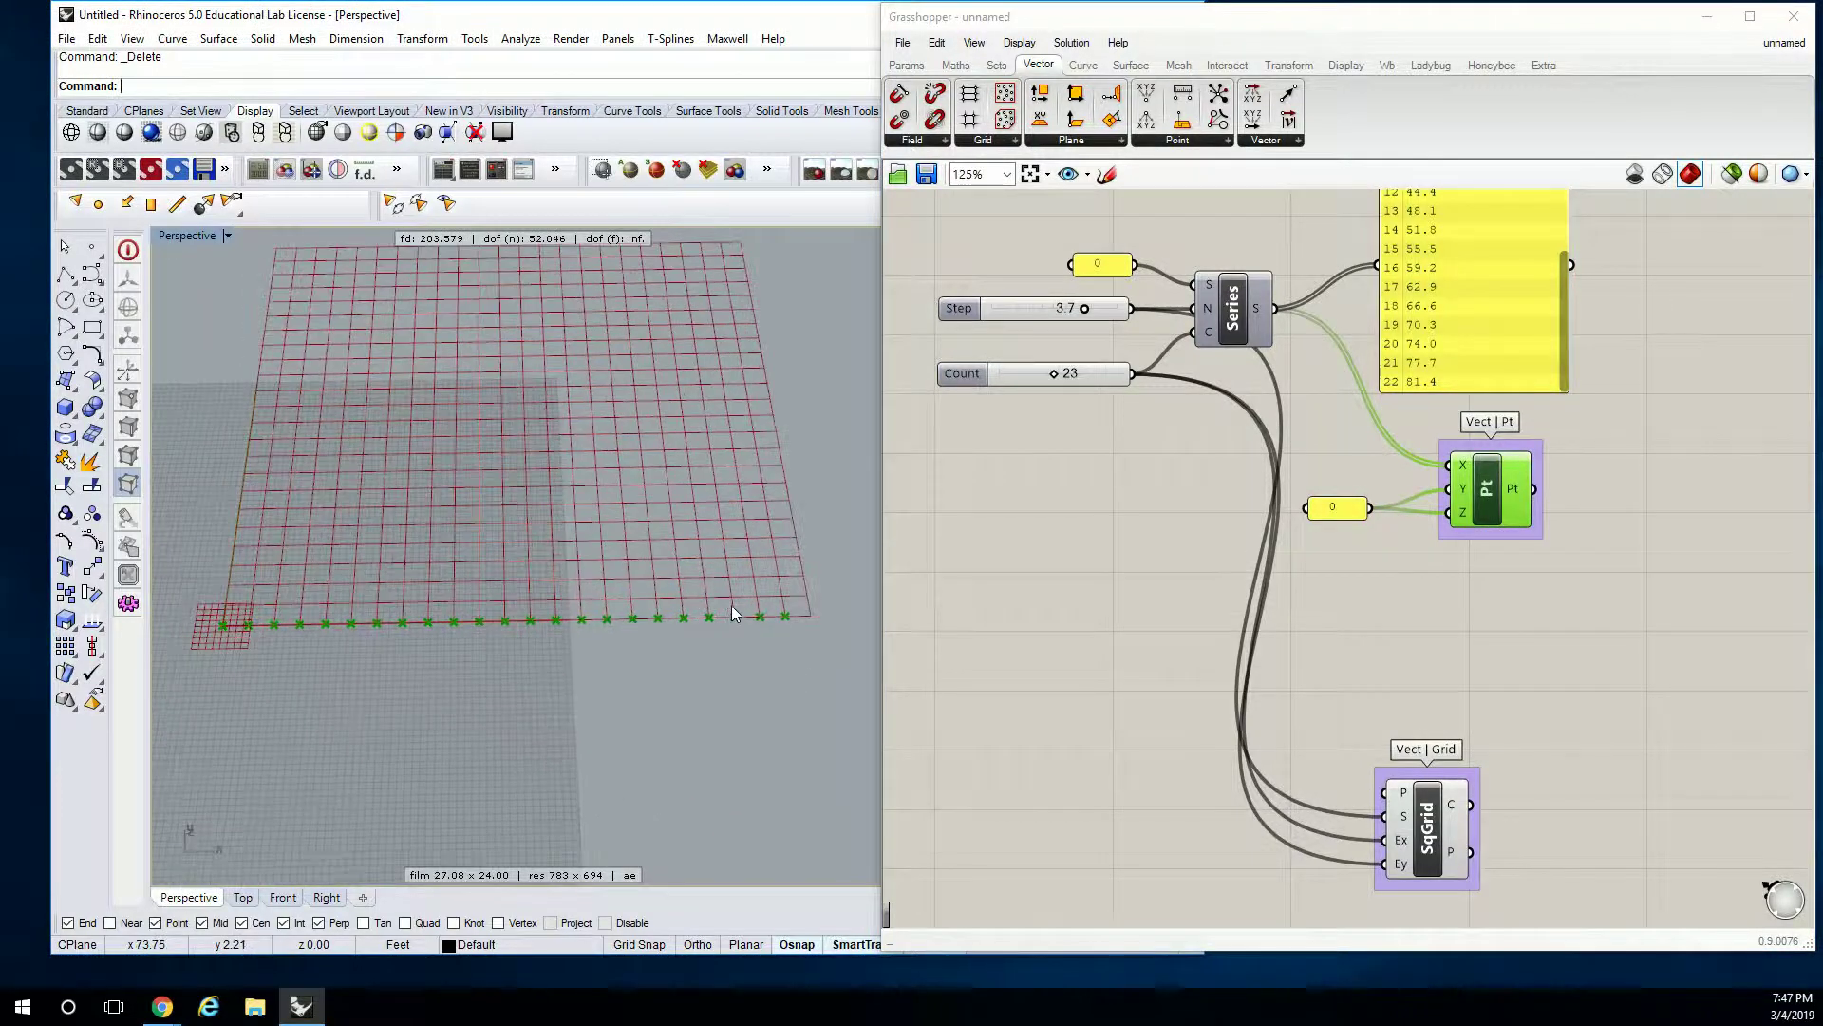
shift+right_drag(720, 523, 723, 534)
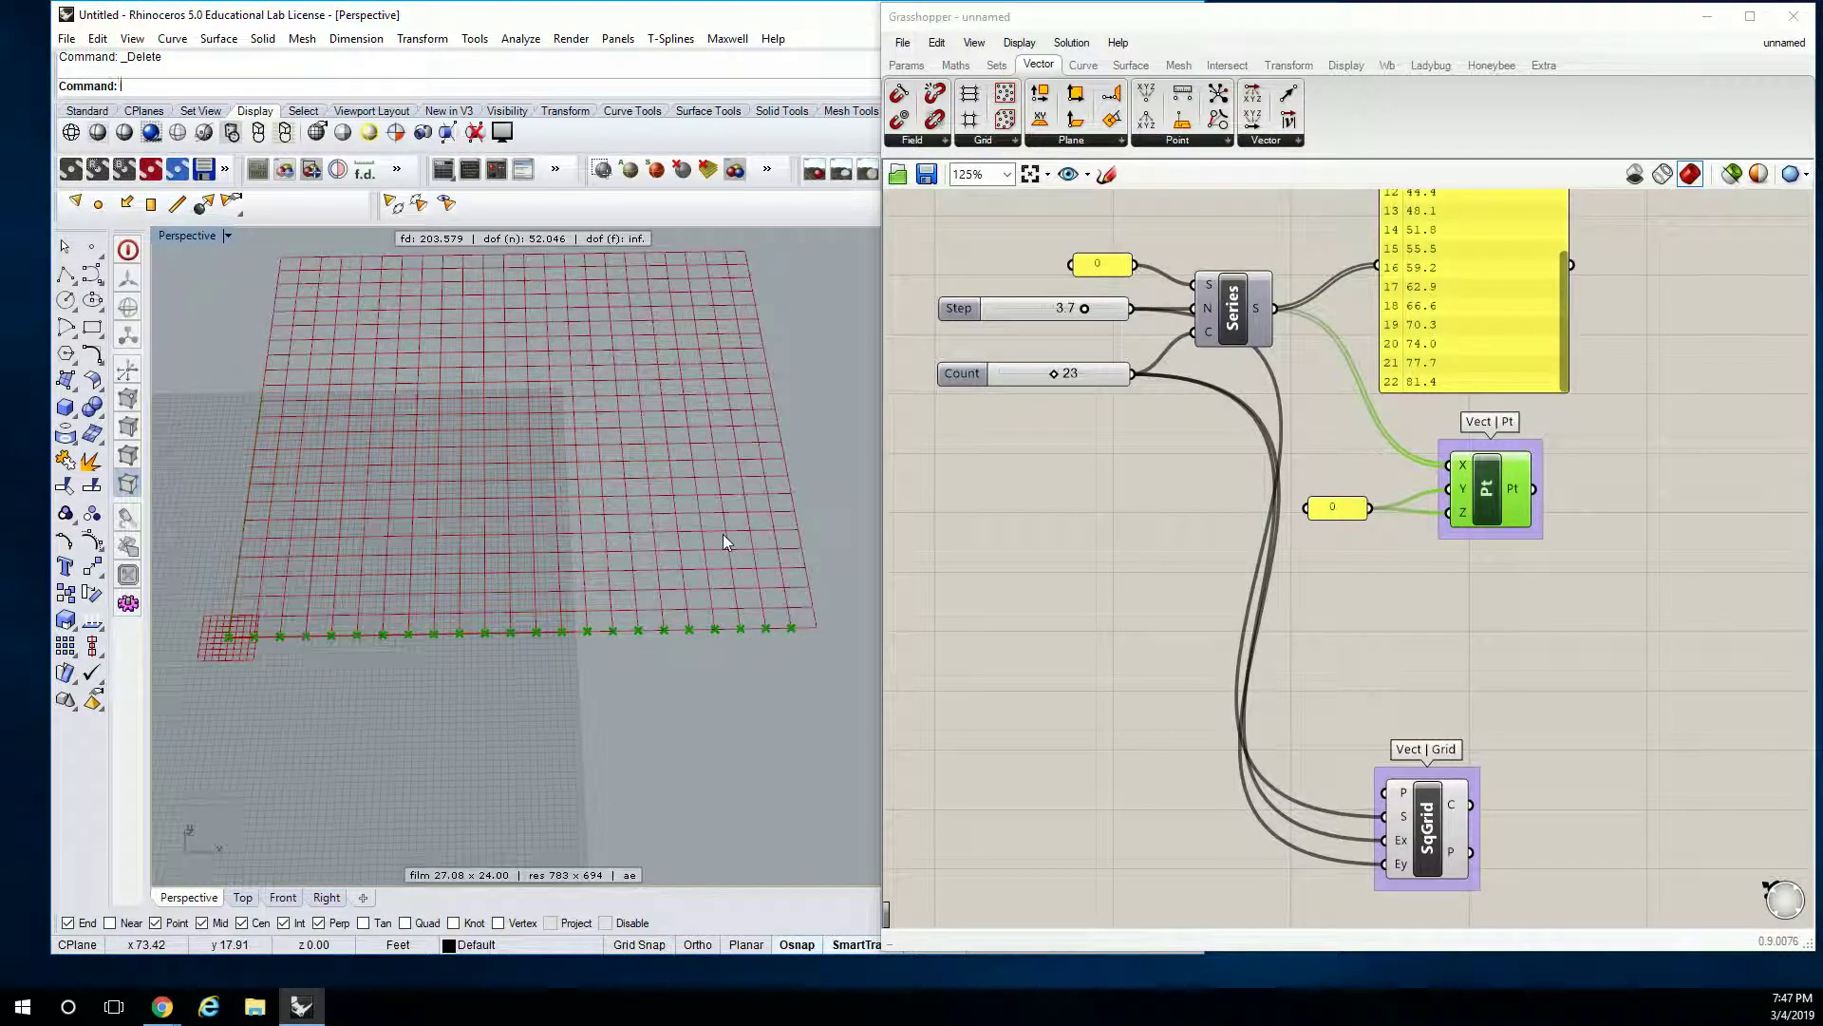
right_drag(771, 463, 586, 543)
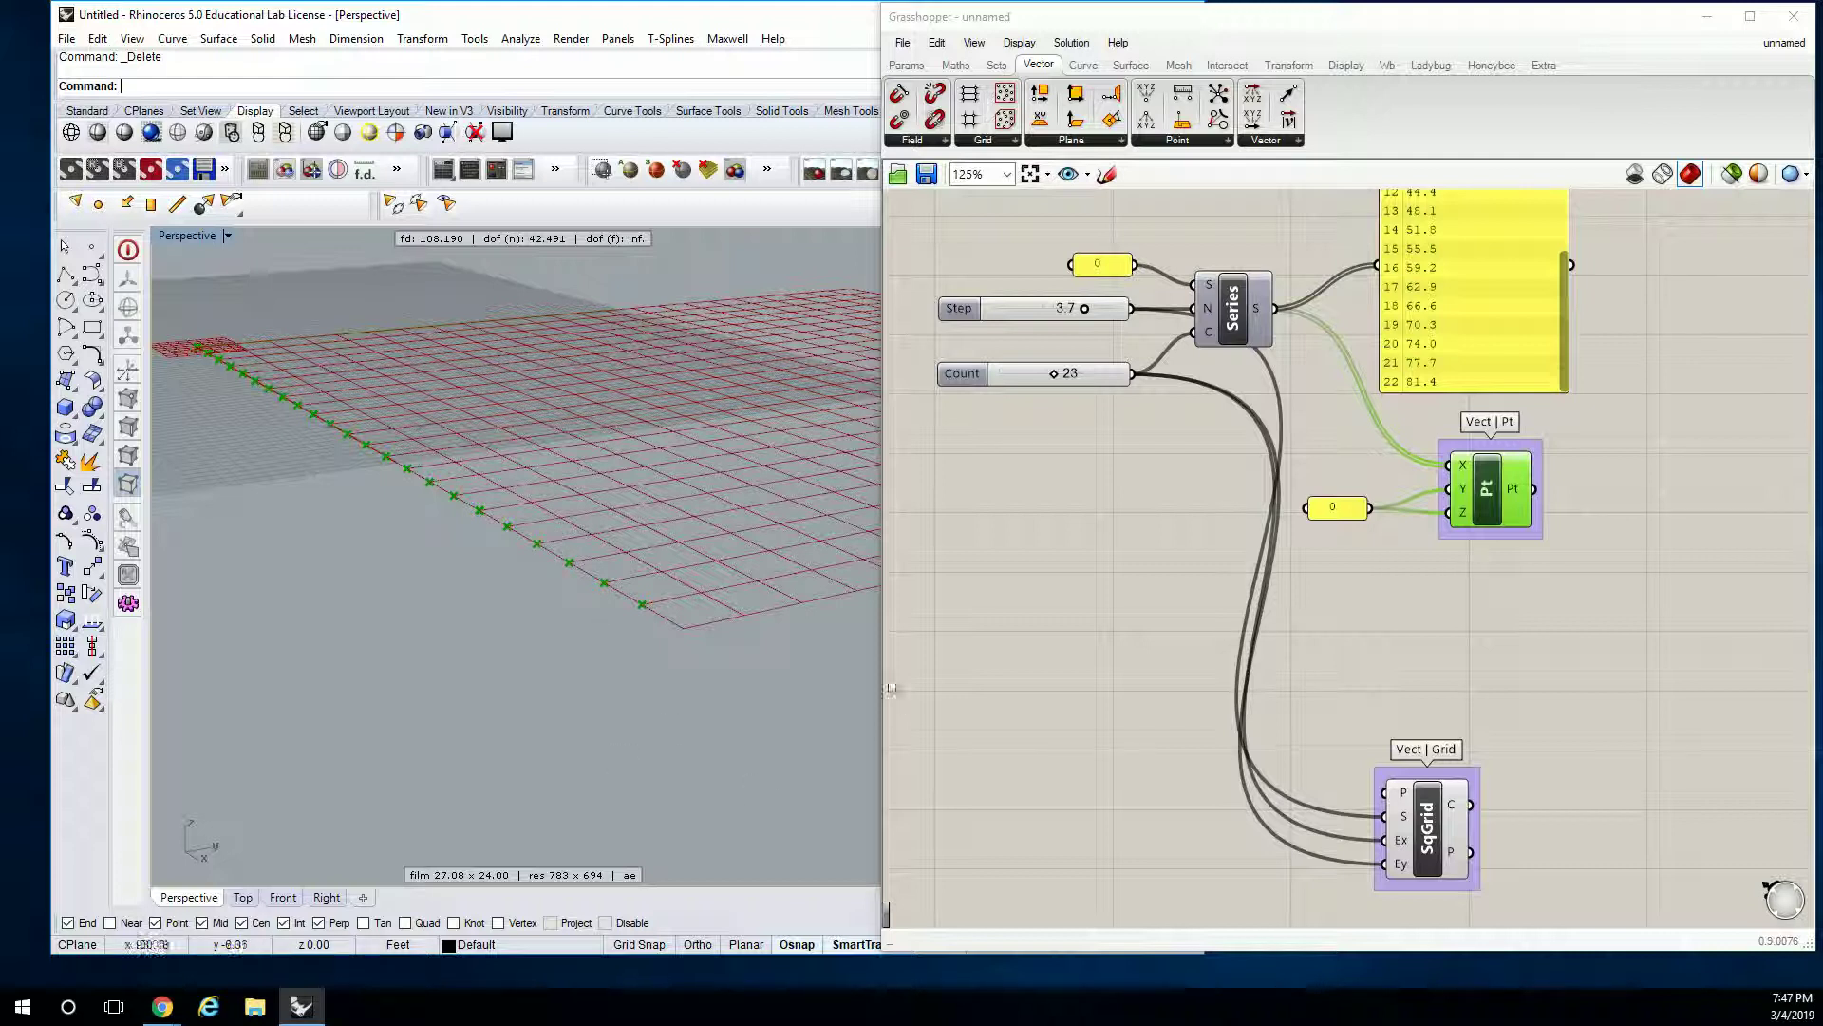
Deselect the Pt component on empty canvas so the Series points preview red.
click(1679, 412)
scroll(1490, 495, down, 2)
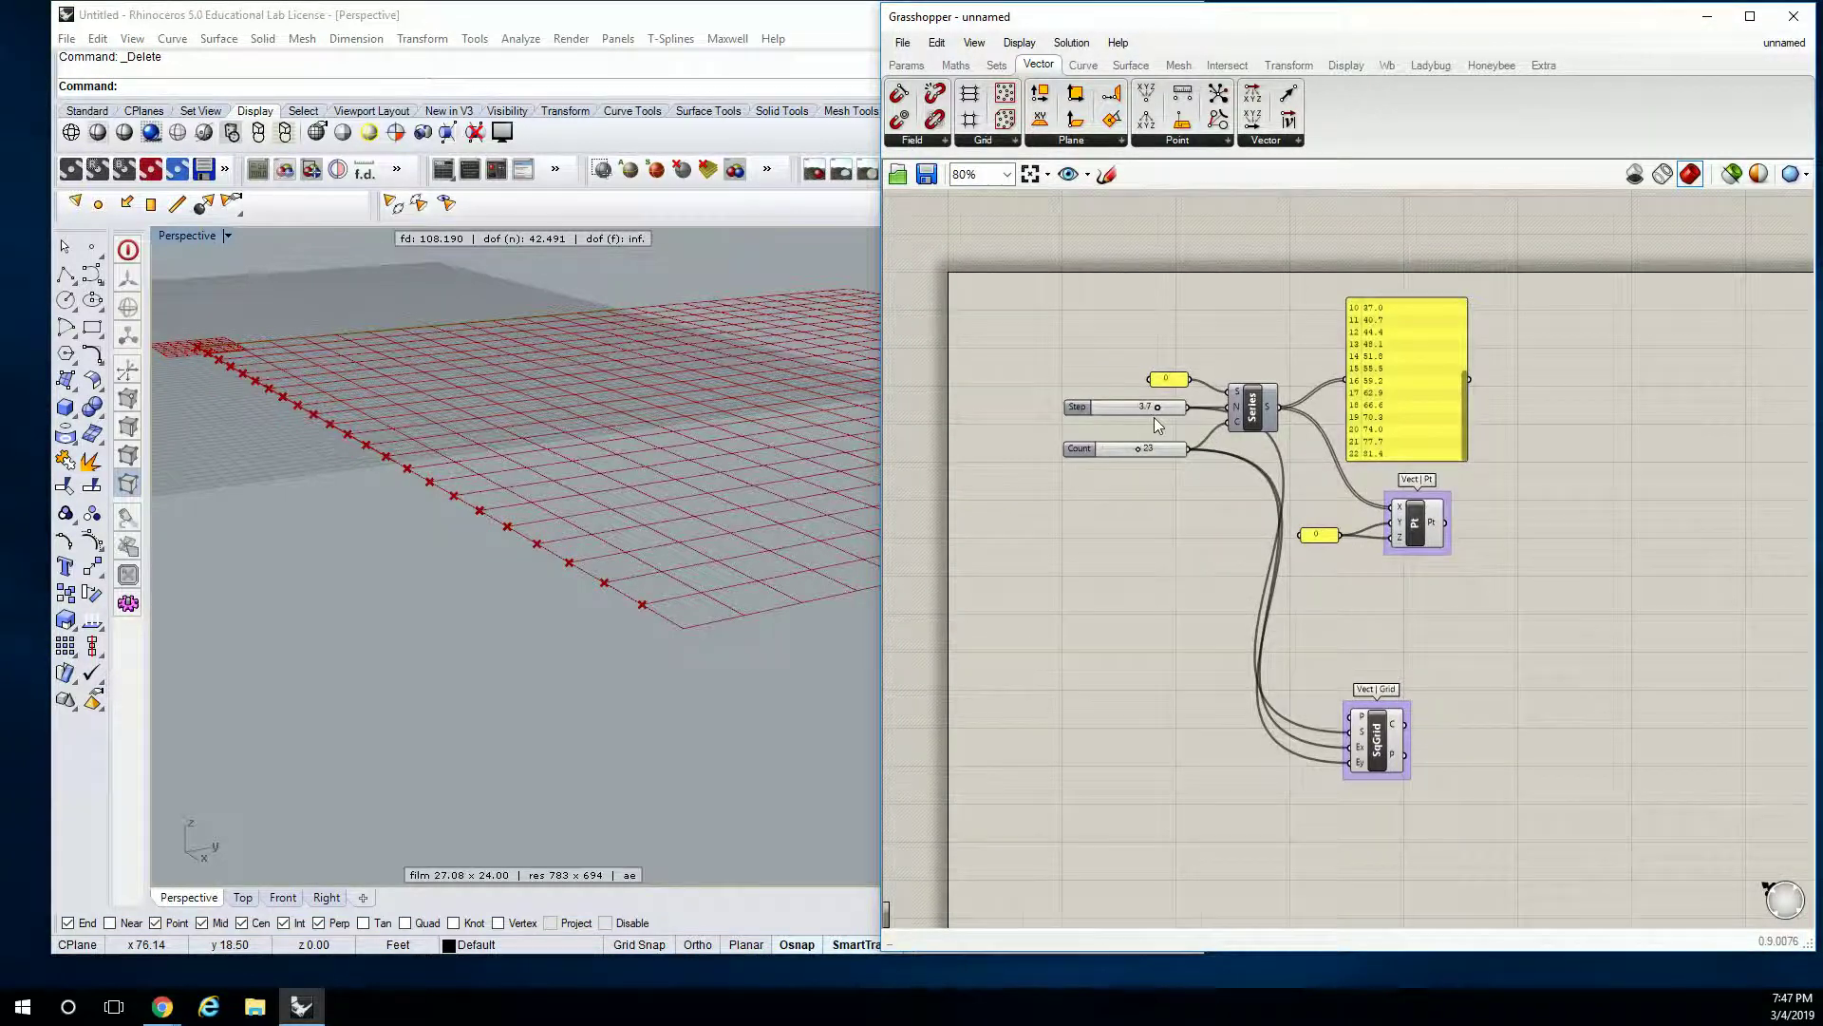
scroll(1157, 432, up, 2)
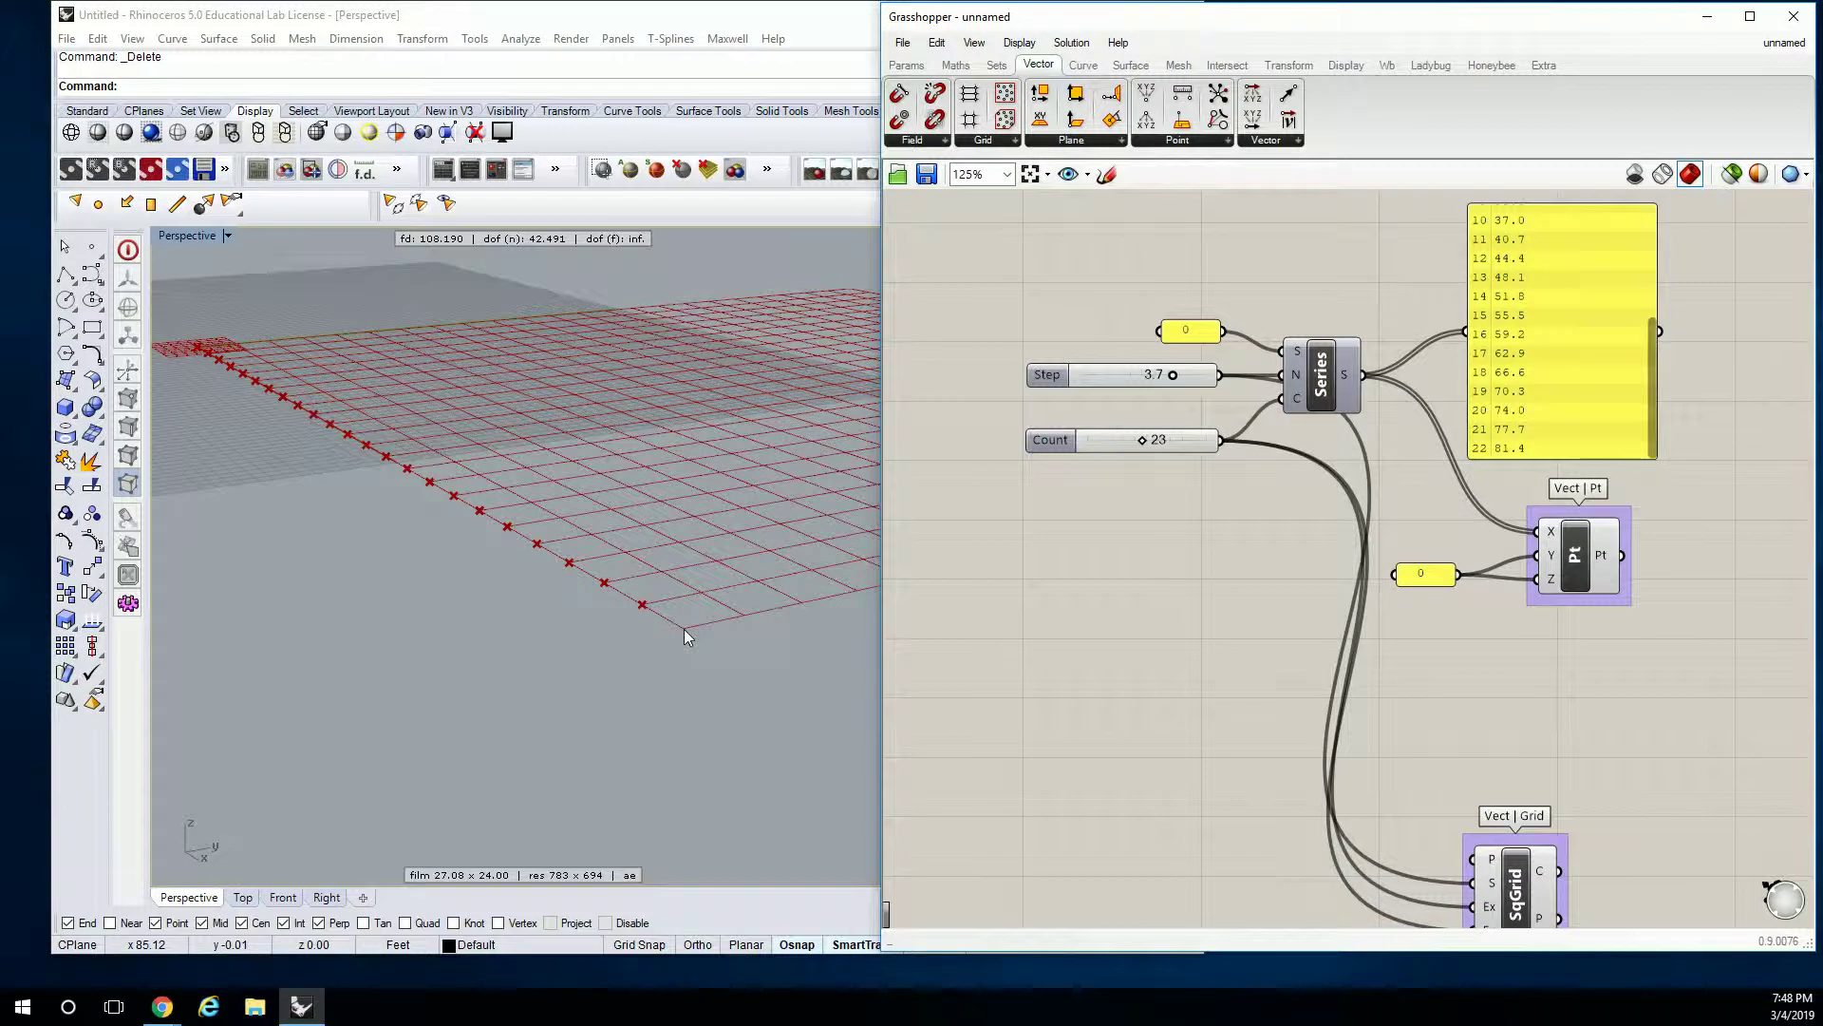
Orbit and zoom the Rhino view onto the grid corner along the red point row.
right_drag(684, 628, 400, 474)
scroll(400, 475, down, 5)
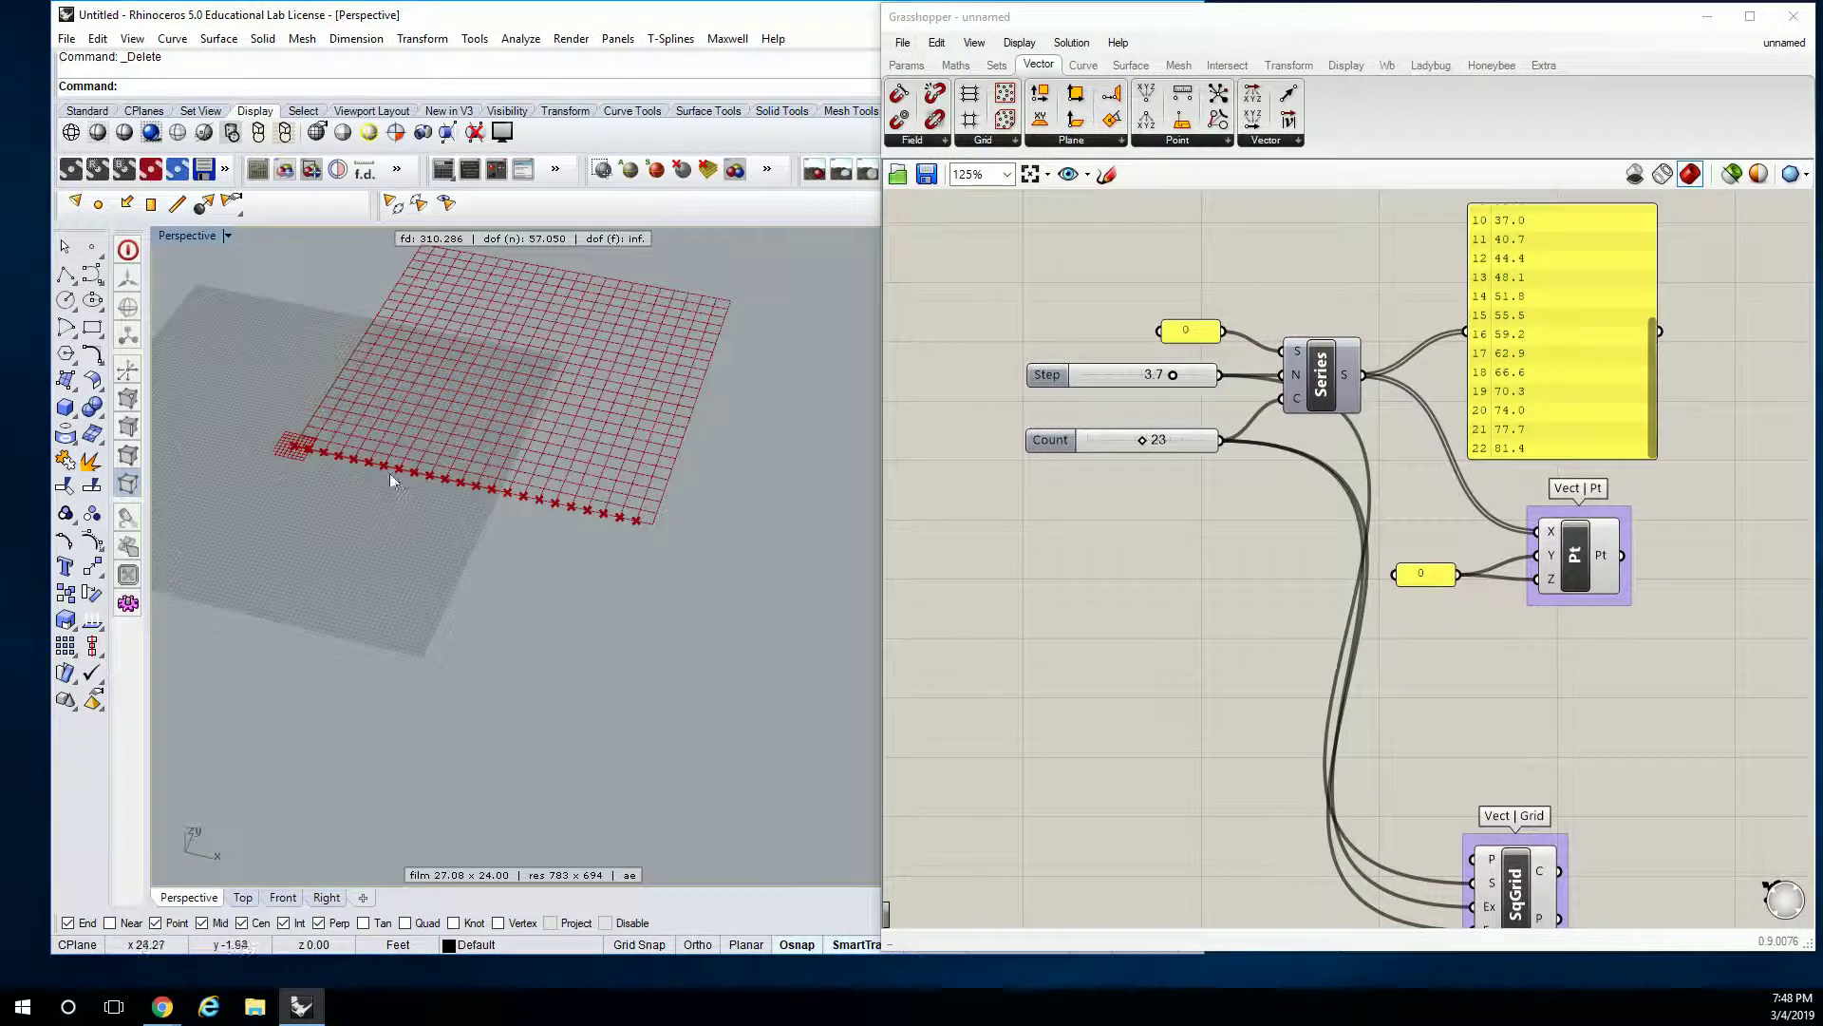
scroll(271, 454, up, 4)
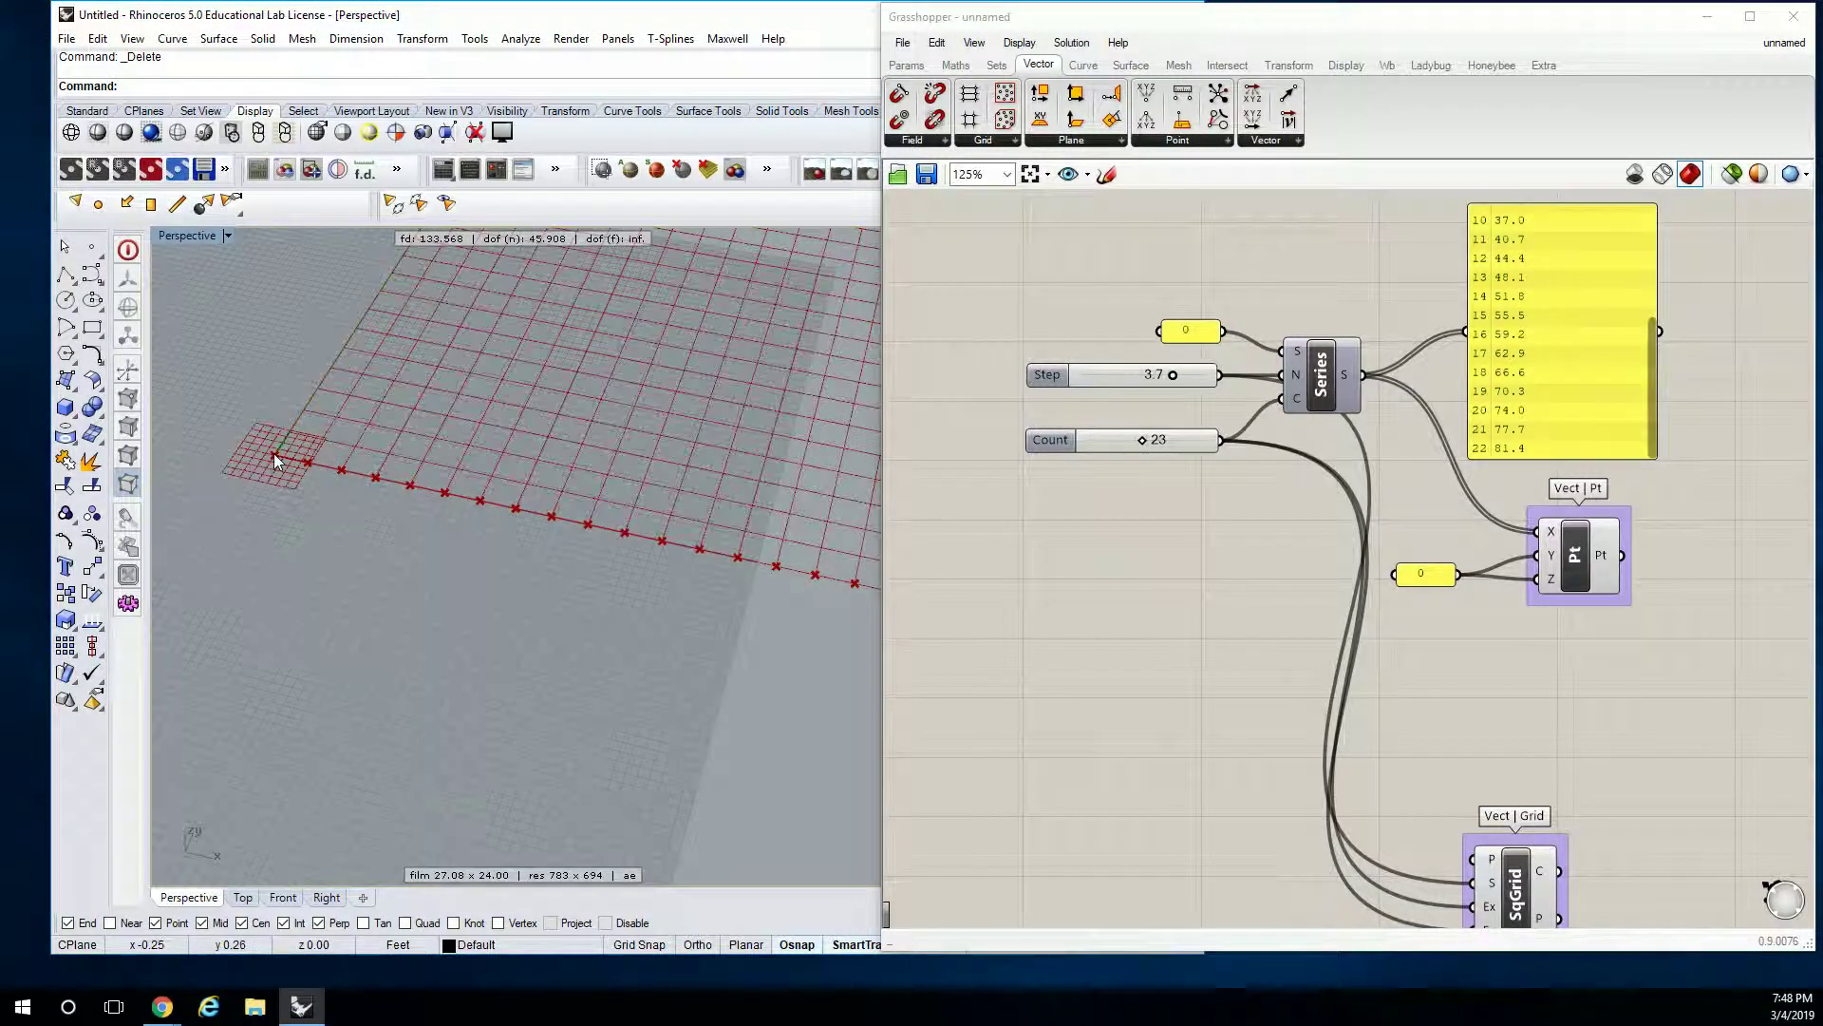
scroll(274, 453, up, 8)
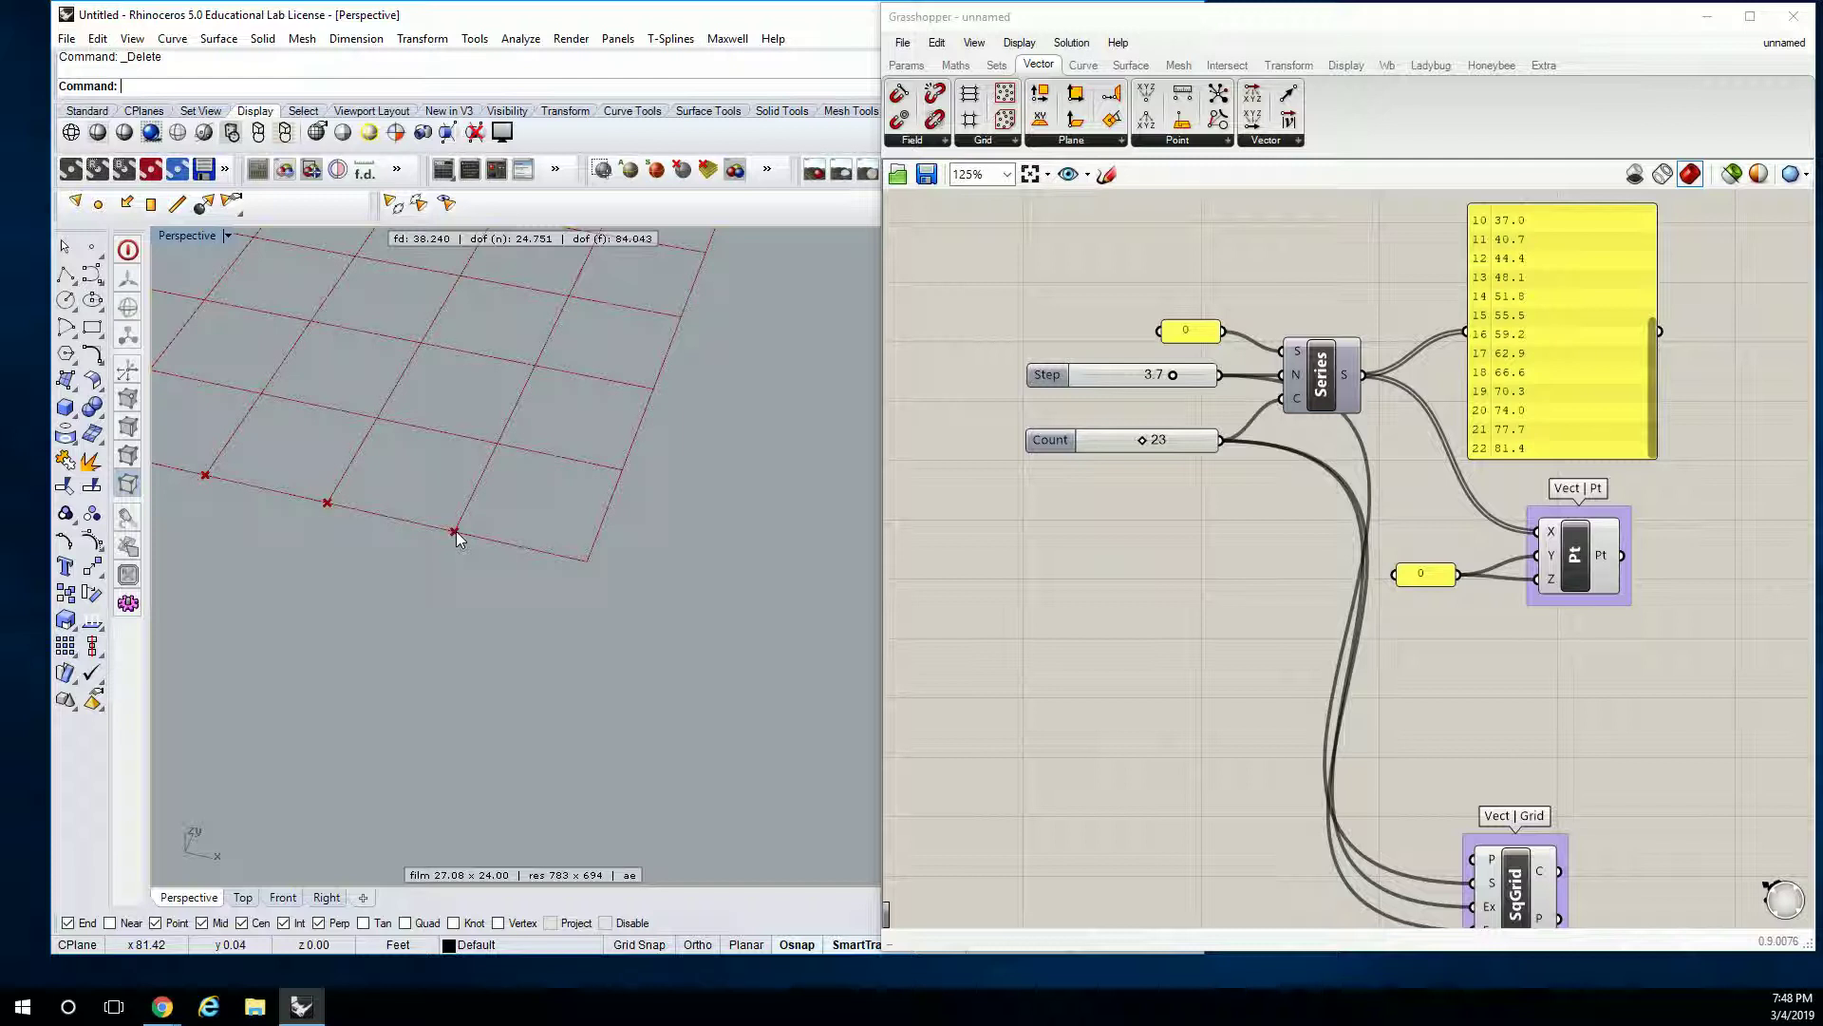
Place a Point param from the Params tab and connect SqGrid's P output to it.
right_drag(1496, 736, 1379, 518)
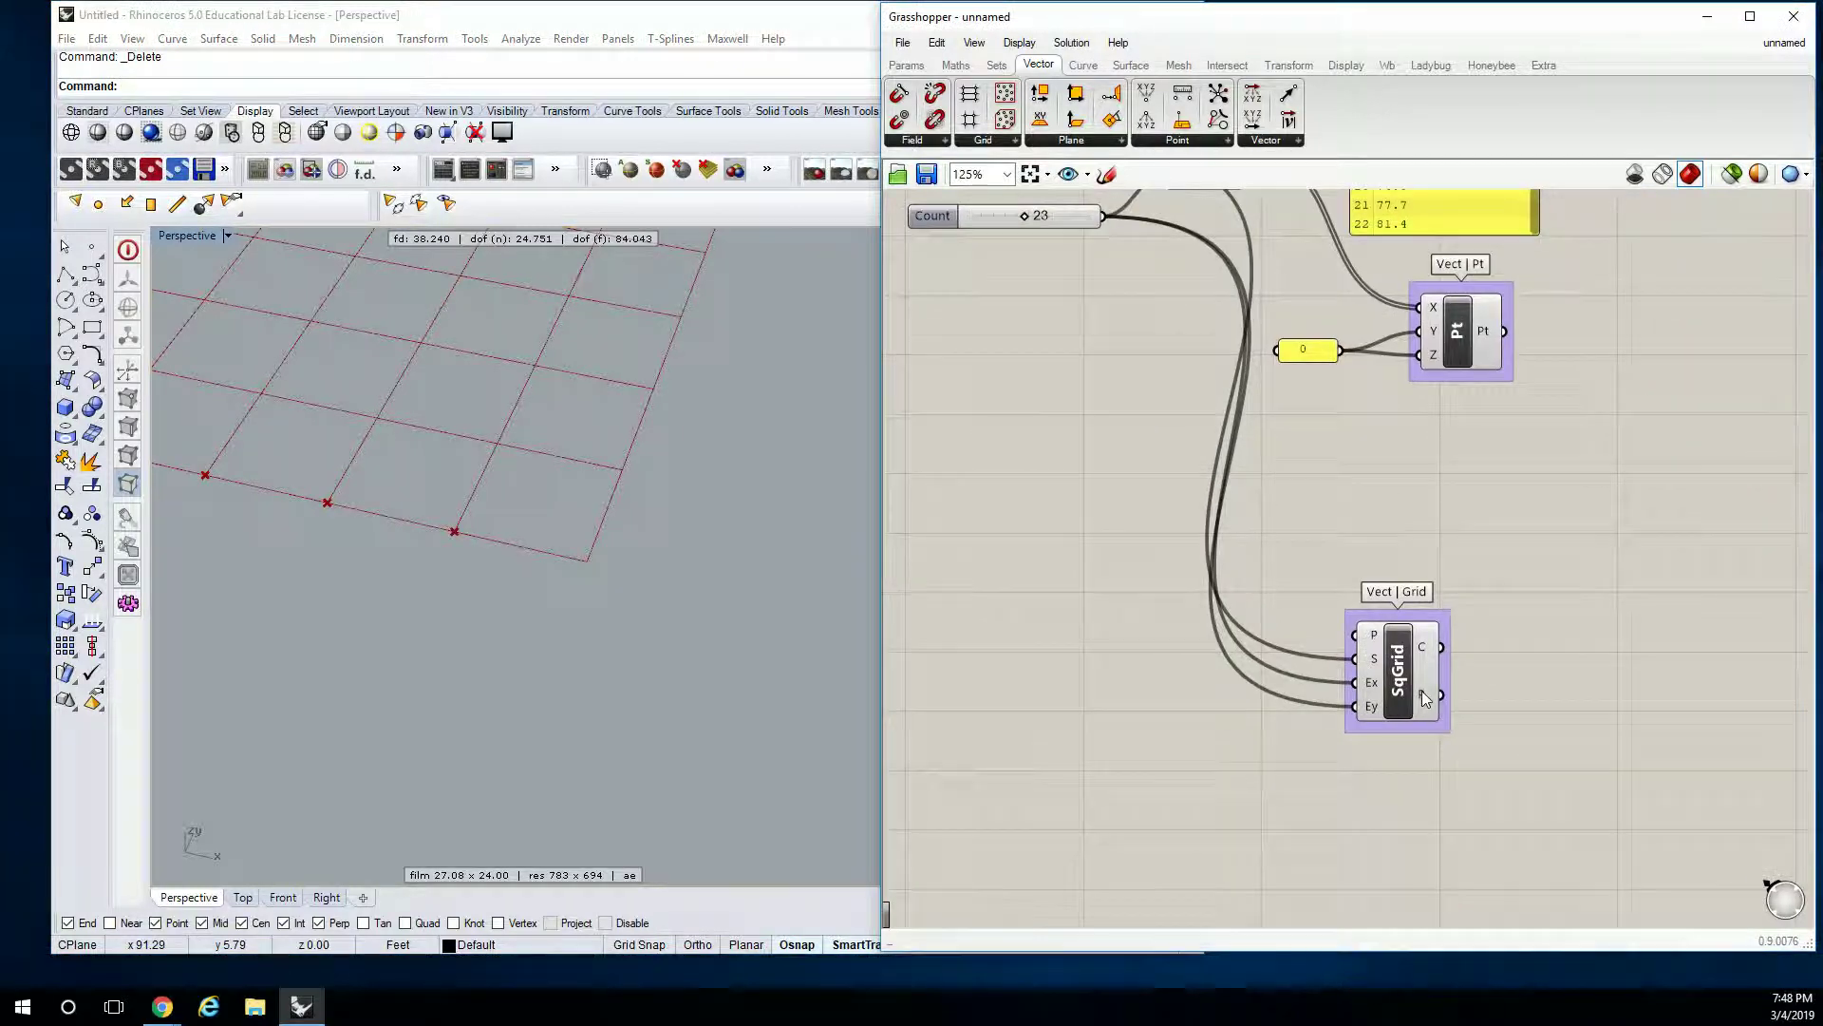
mouse_move(1423, 694)
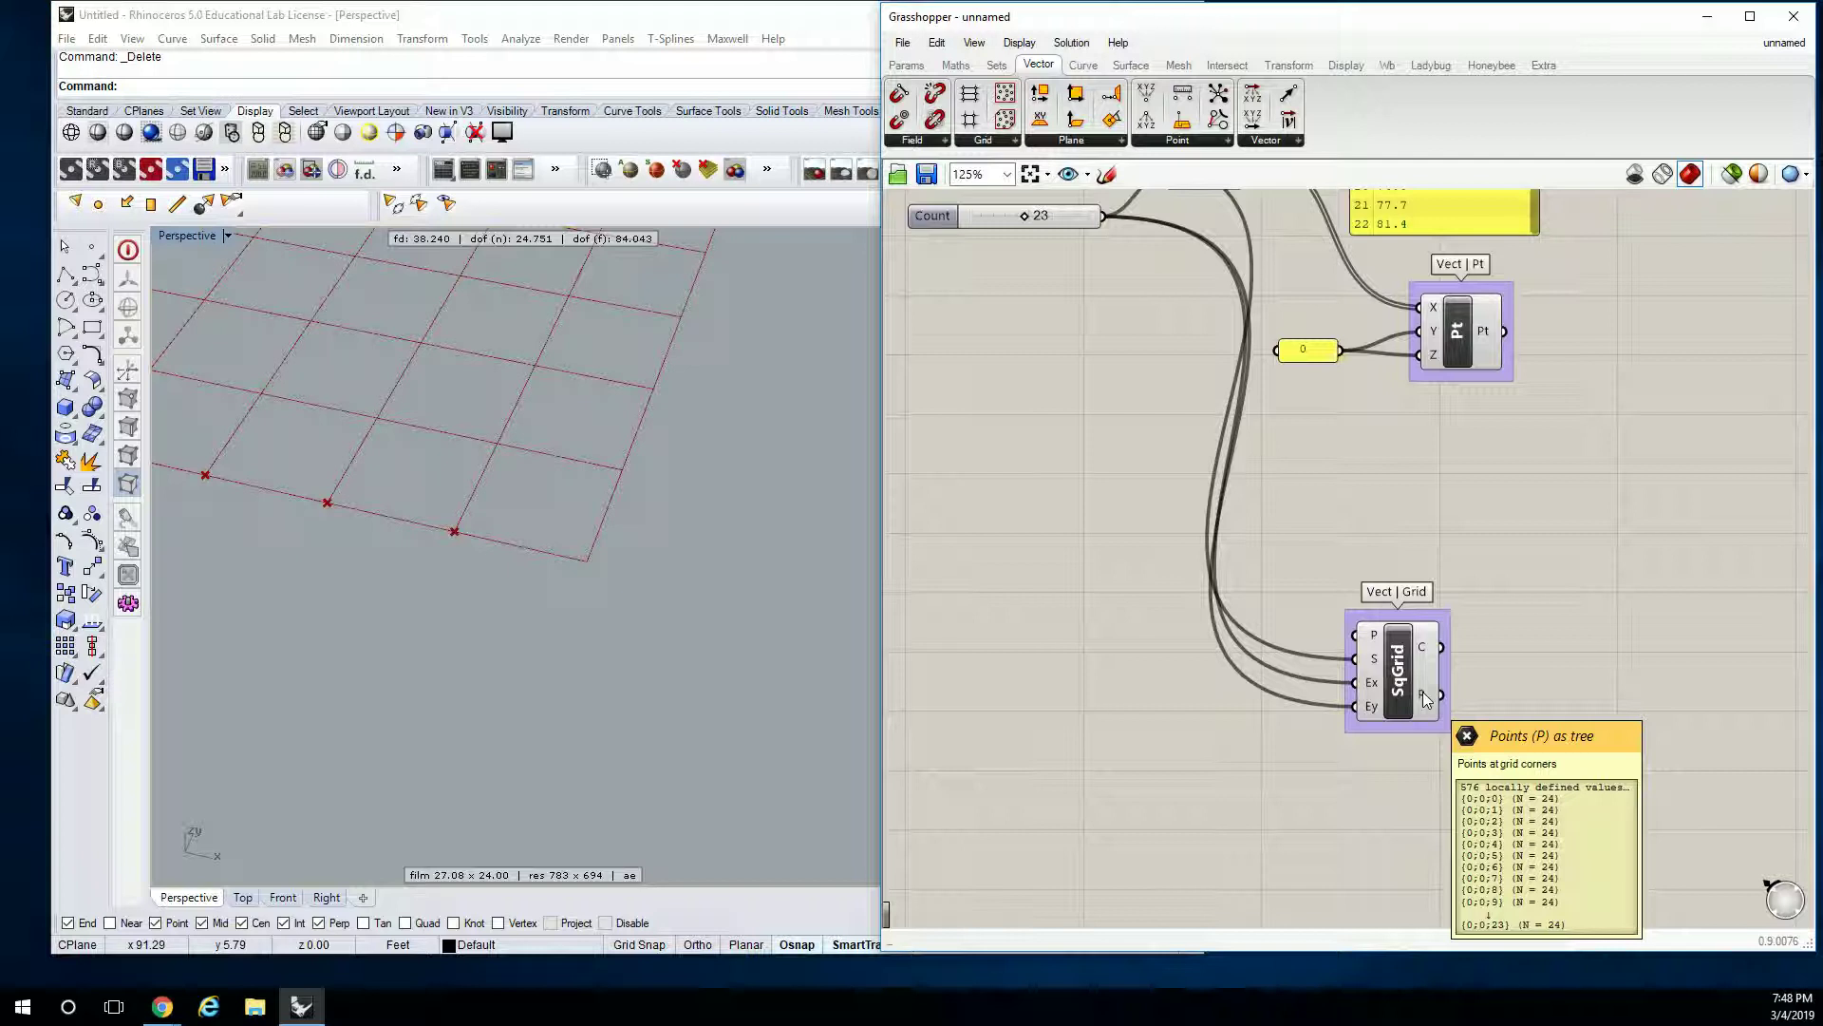
click(906, 65)
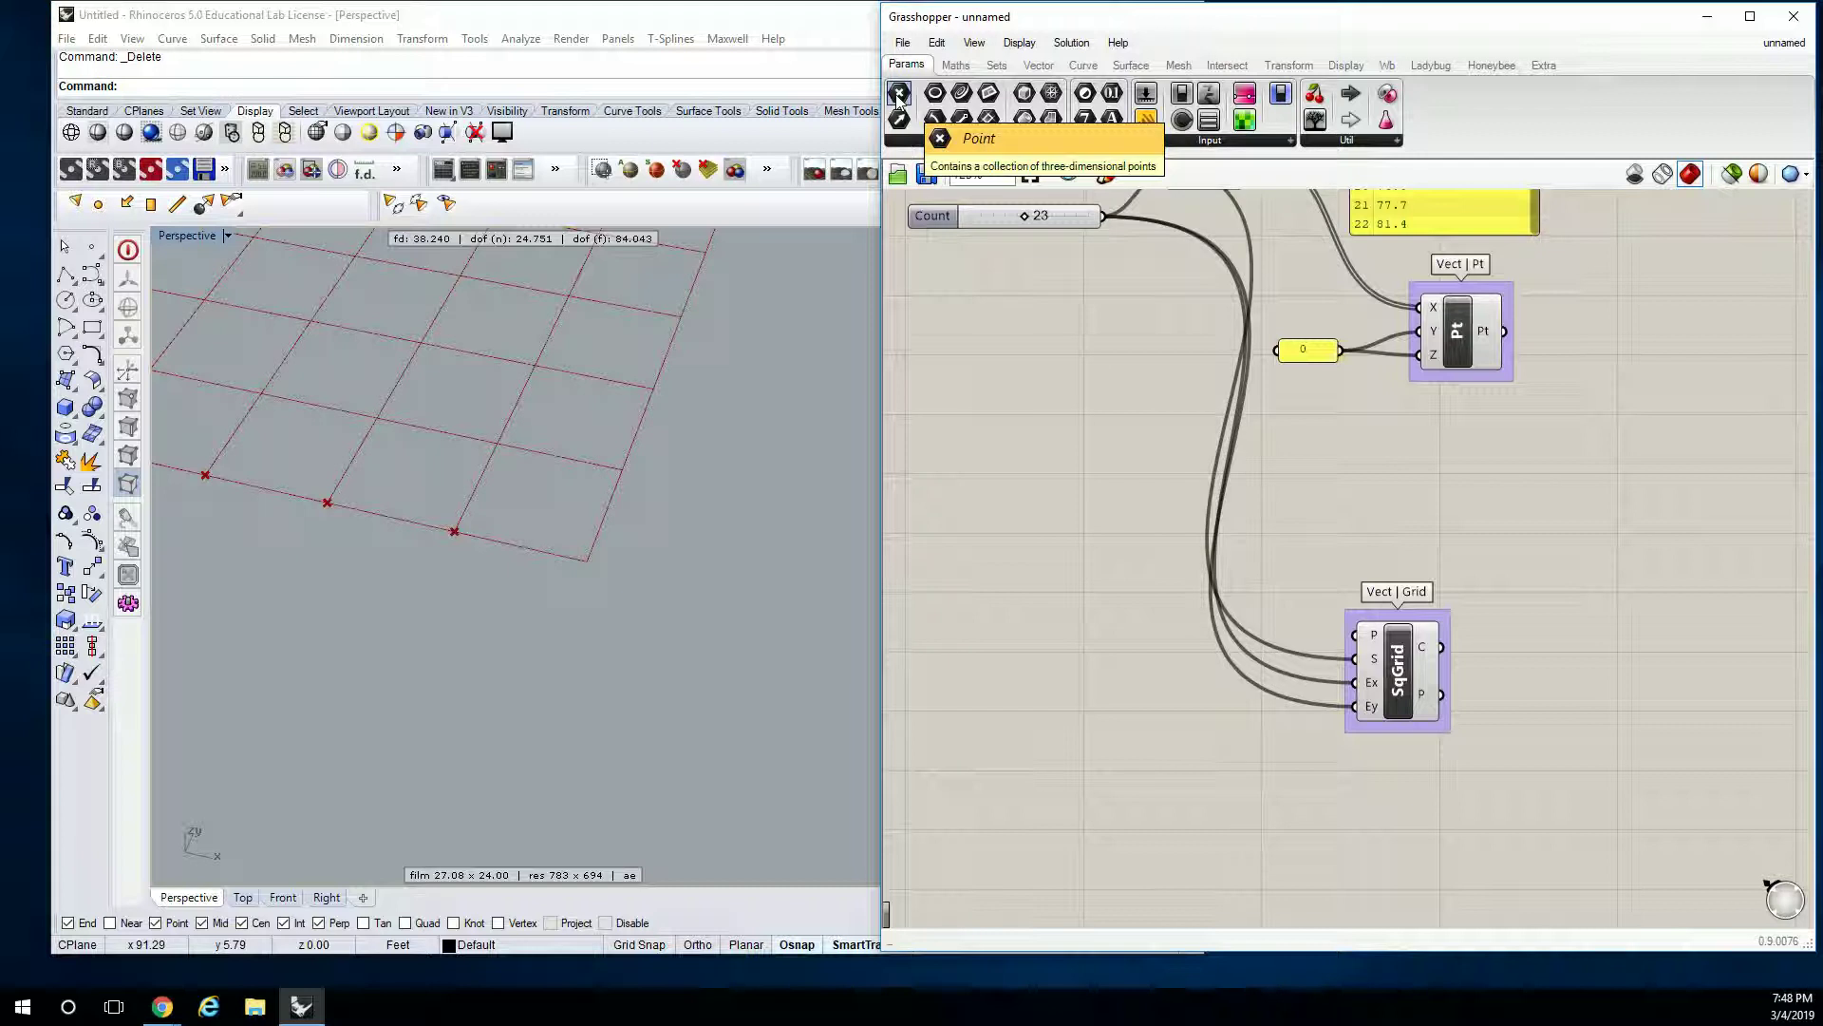
drag(899, 94, 1607, 726)
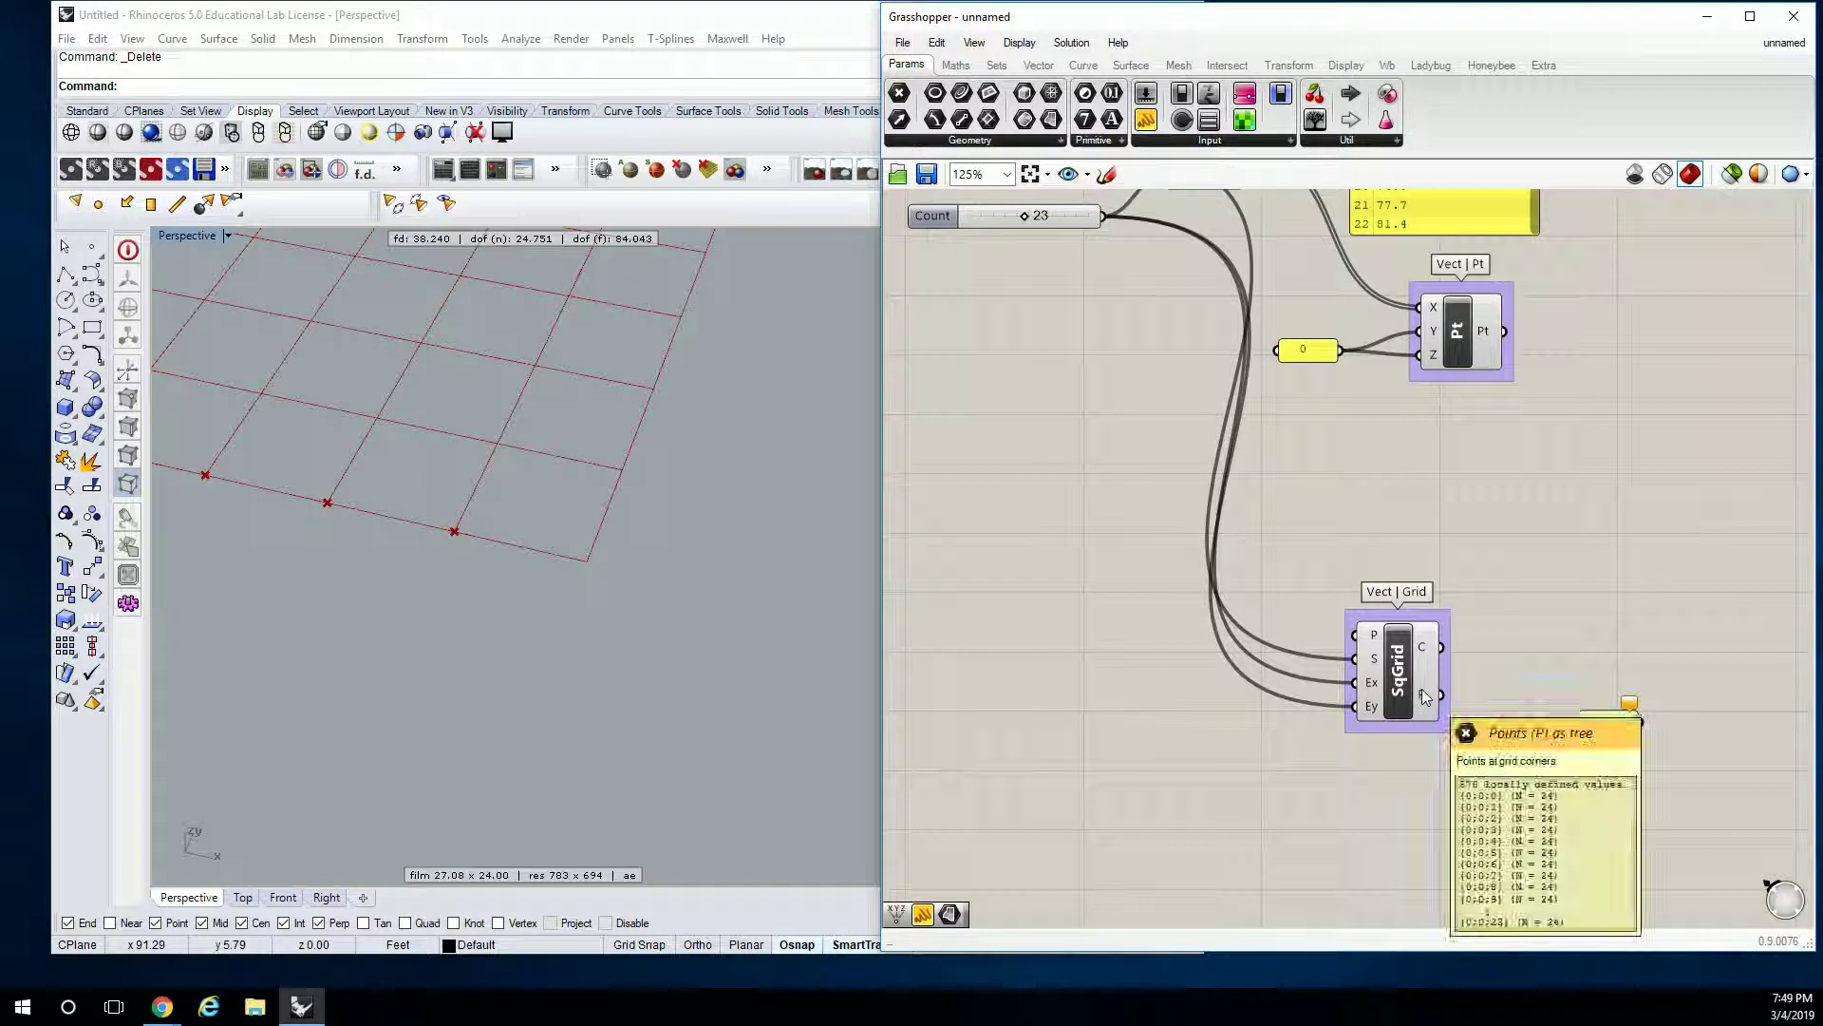
drag(1440, 694, 1512, 698)
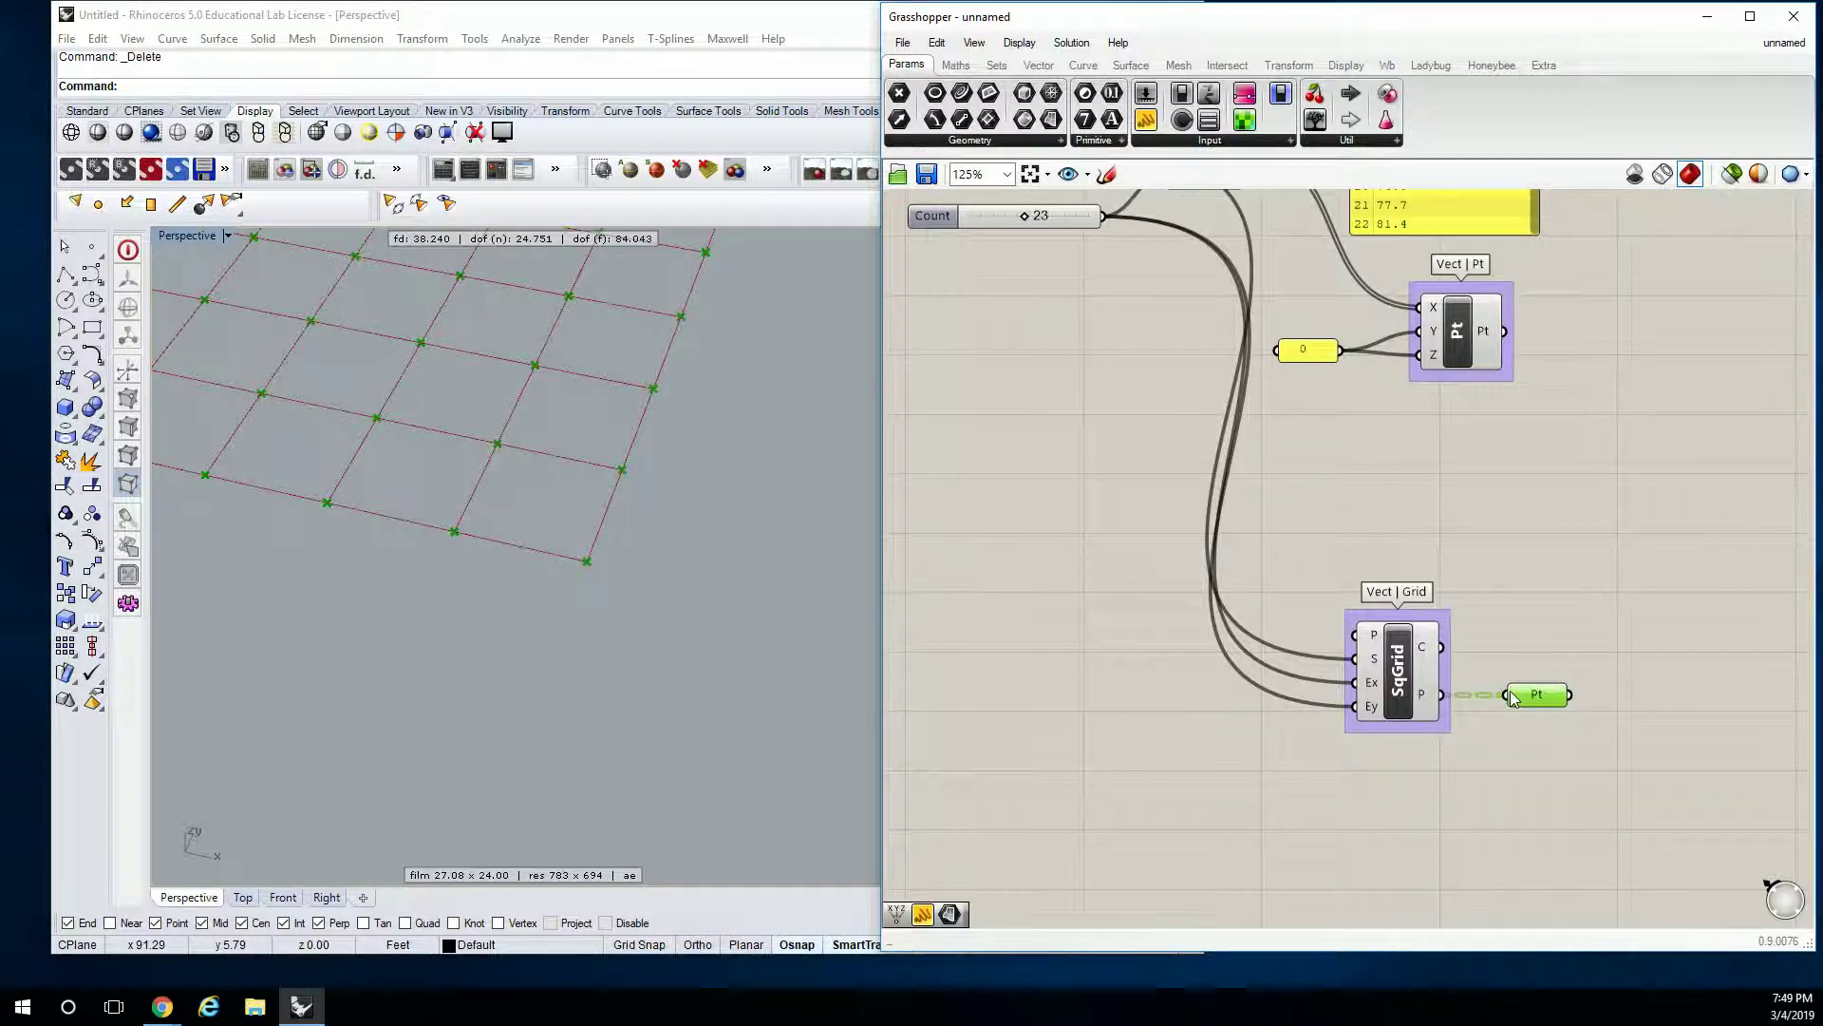
scroll(627, 413, down, 5)
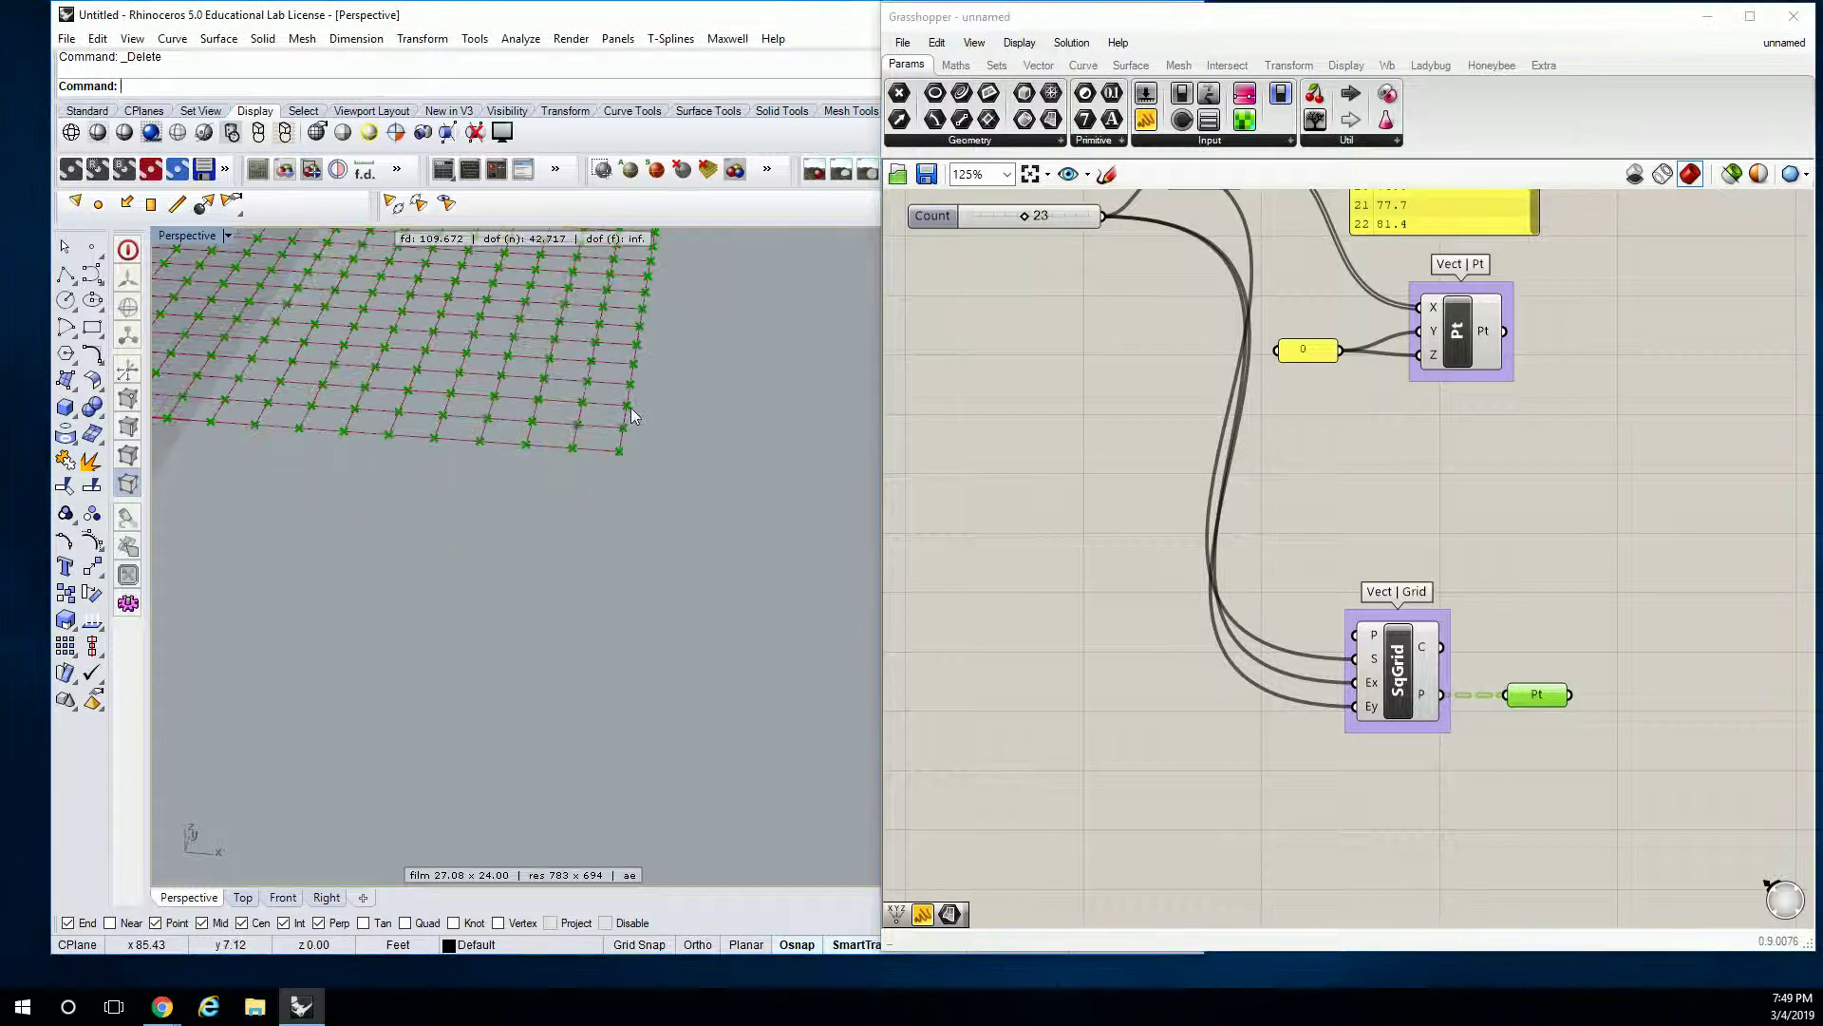
scroll(631, 415, down, 5)
scroll(665, 404, up, 3)
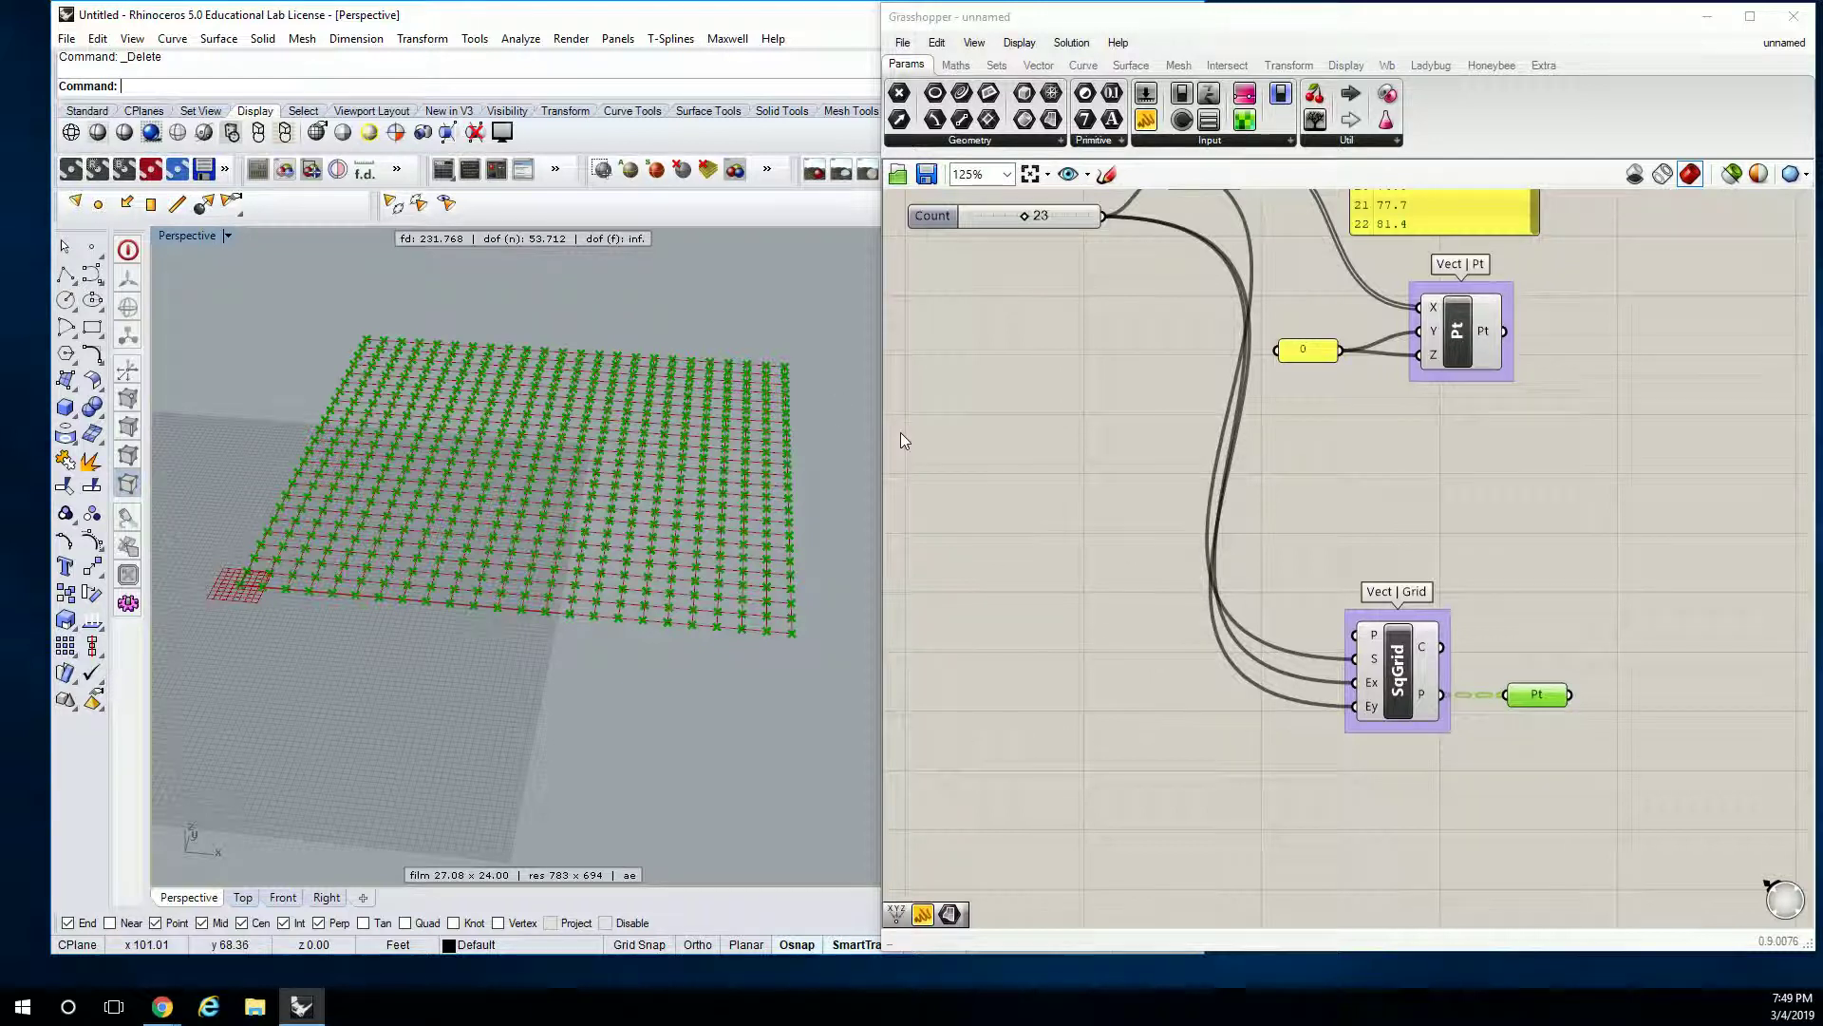
right_drag(1034, 547, 1039, 578)
right_drag(734, 499, 738, 495)
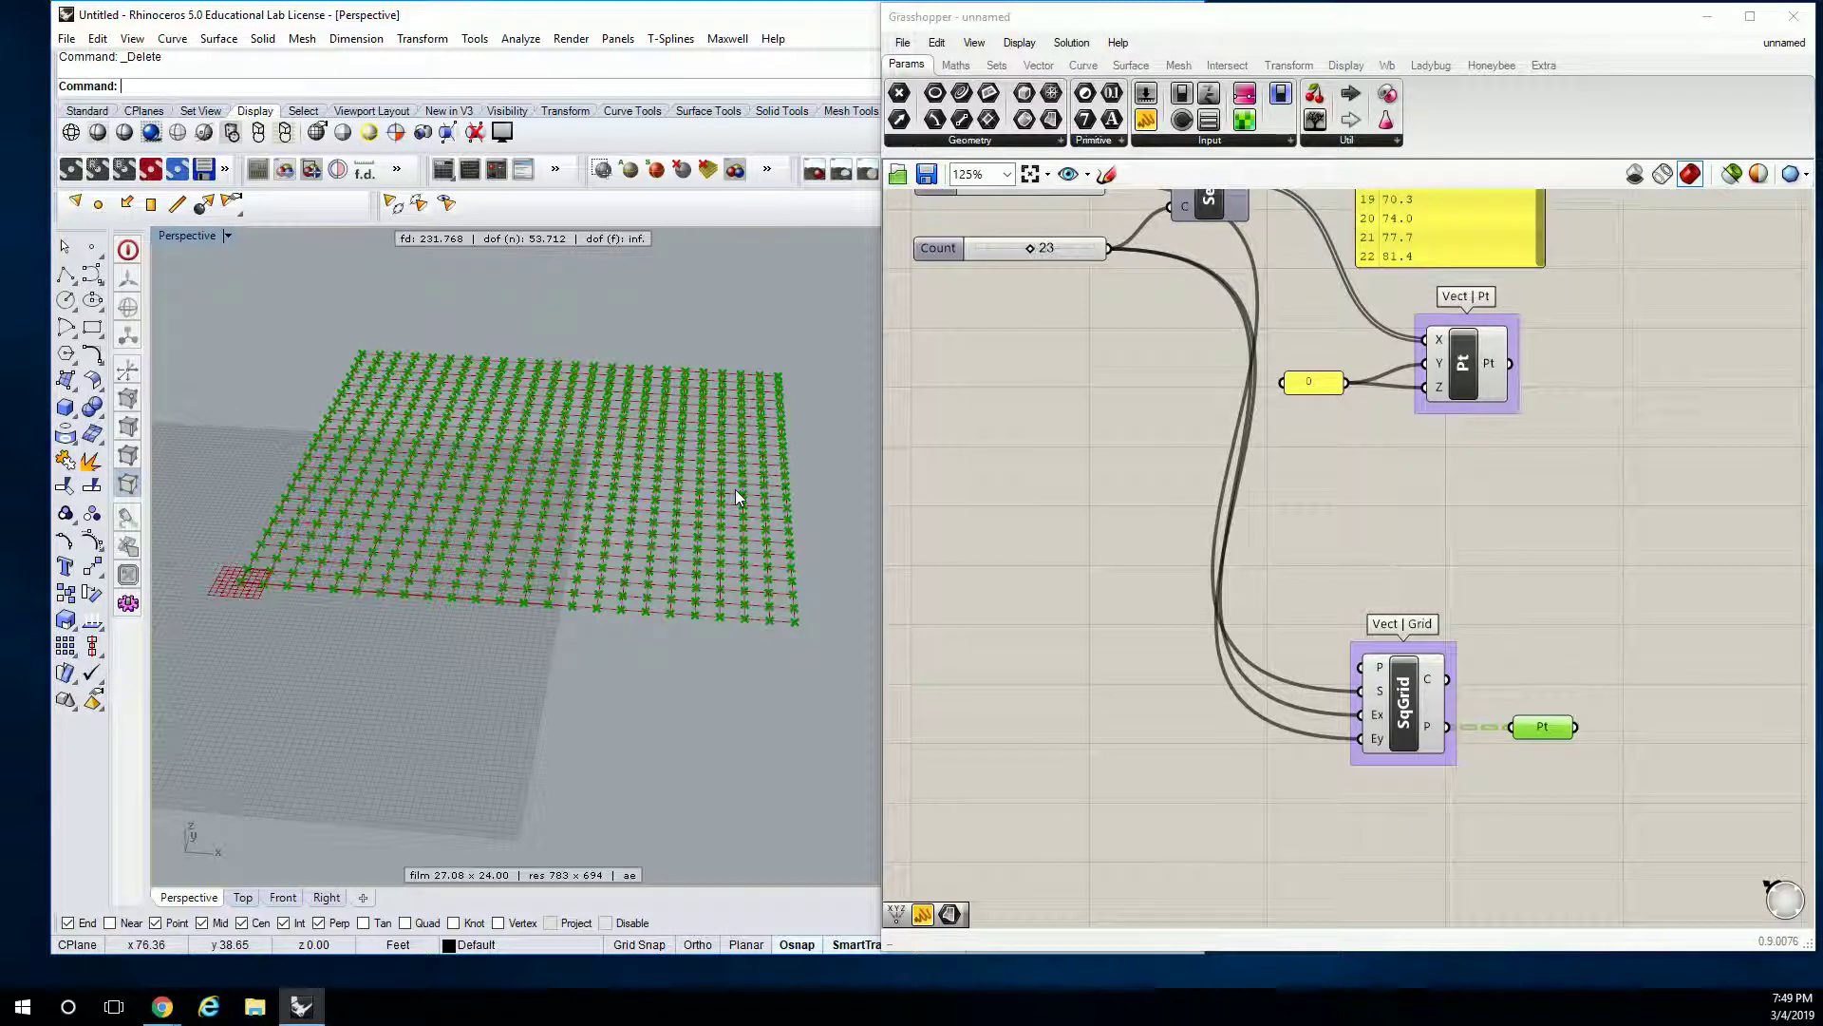
scroll(1653, 504, down, 2)
right_drag(1653, 505, 1428, 563)
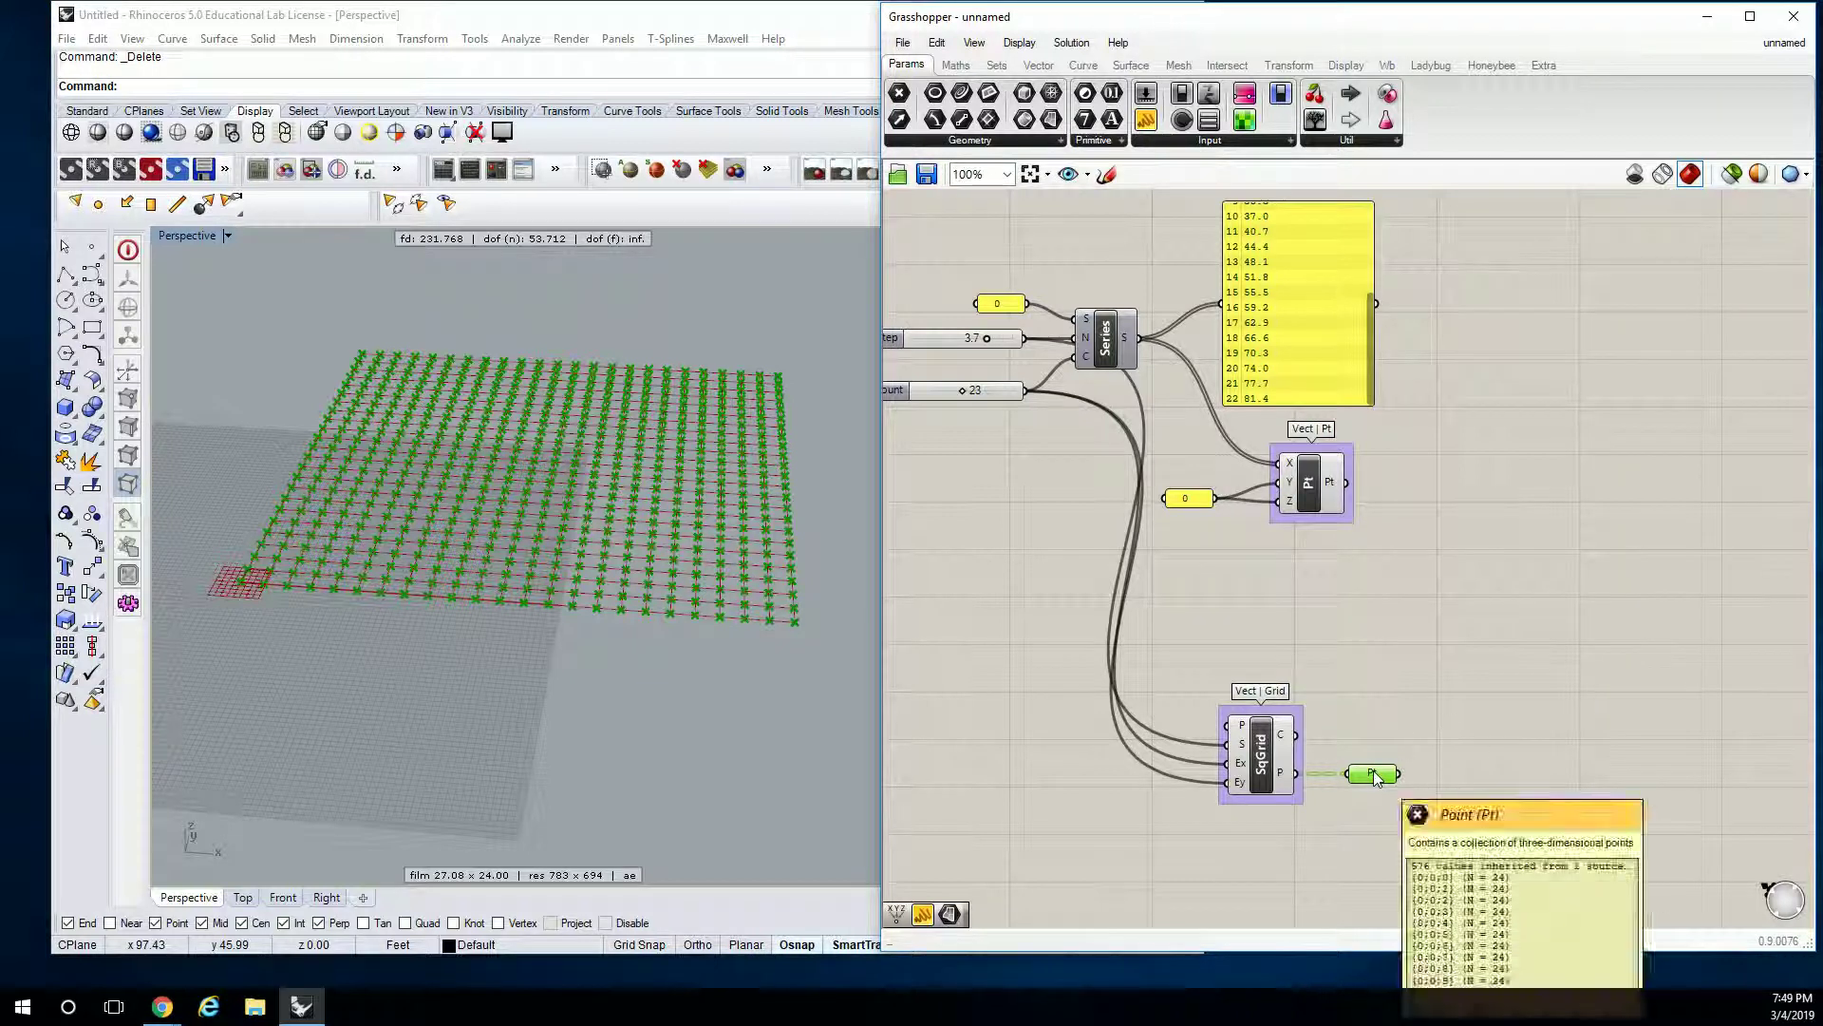
click(973, 142)
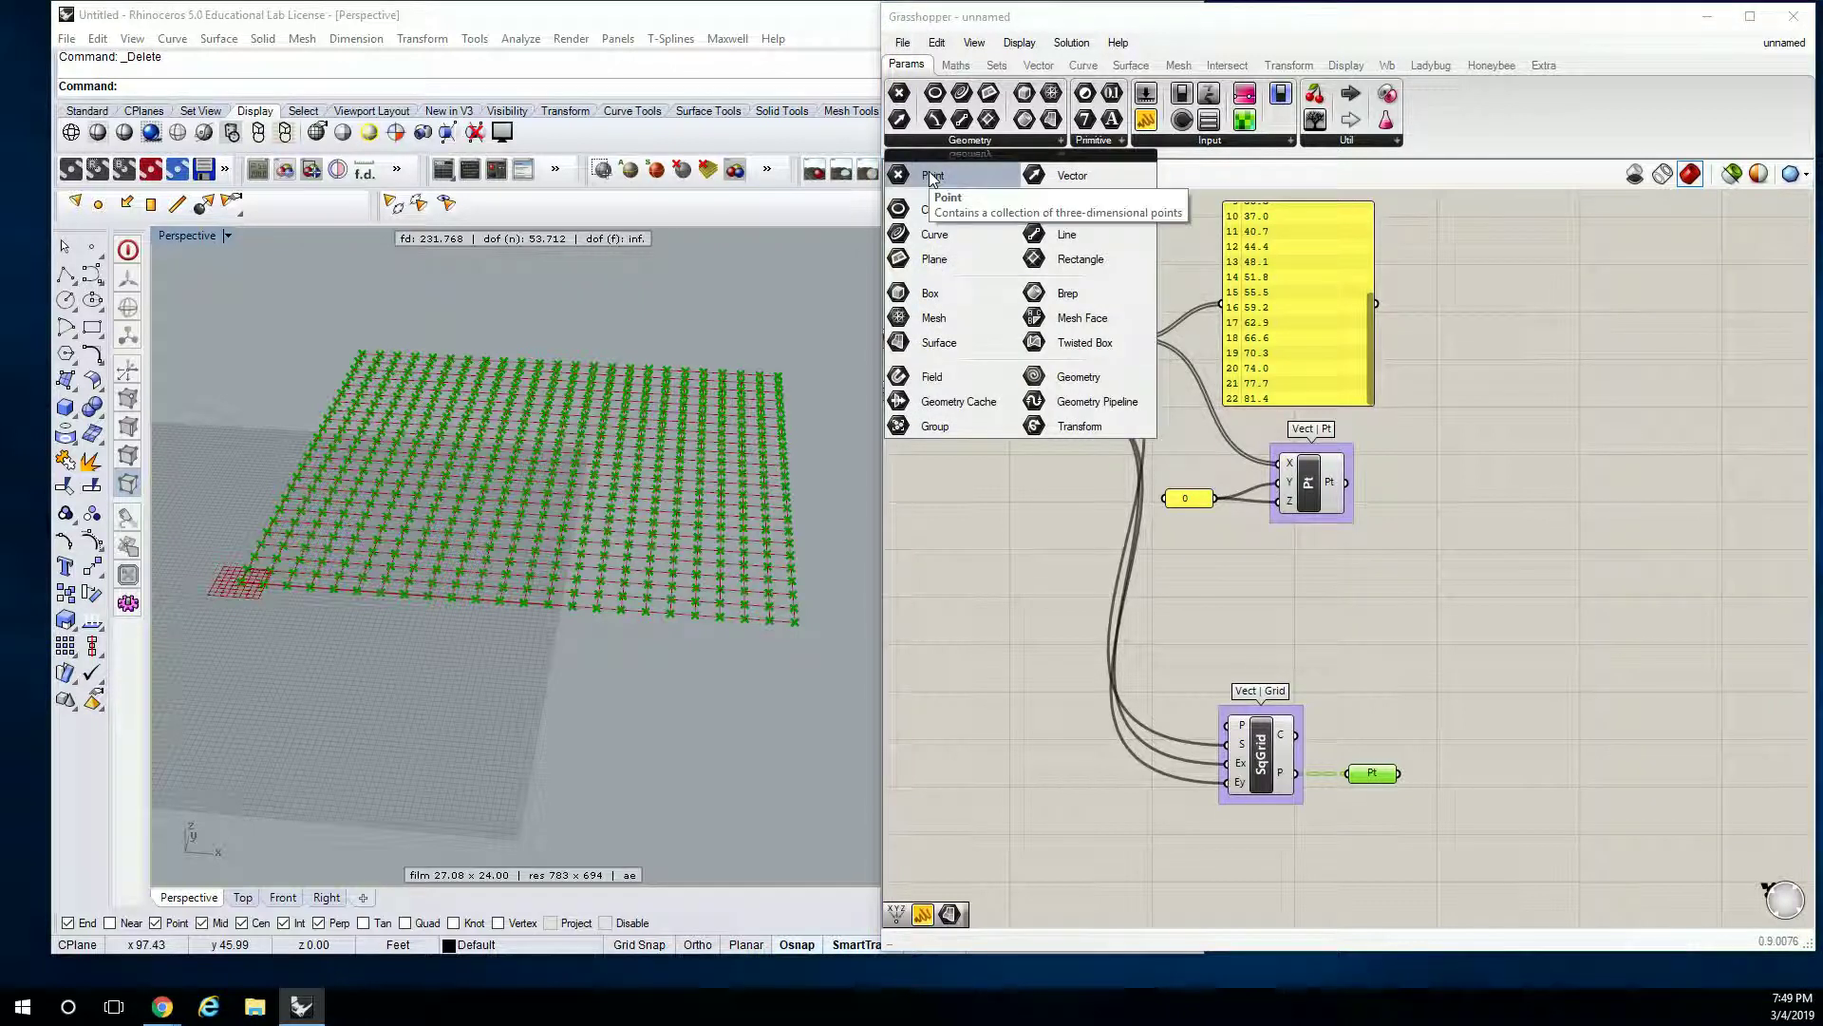
click(1494, 529)
scroll(1373, 769, up, 1)
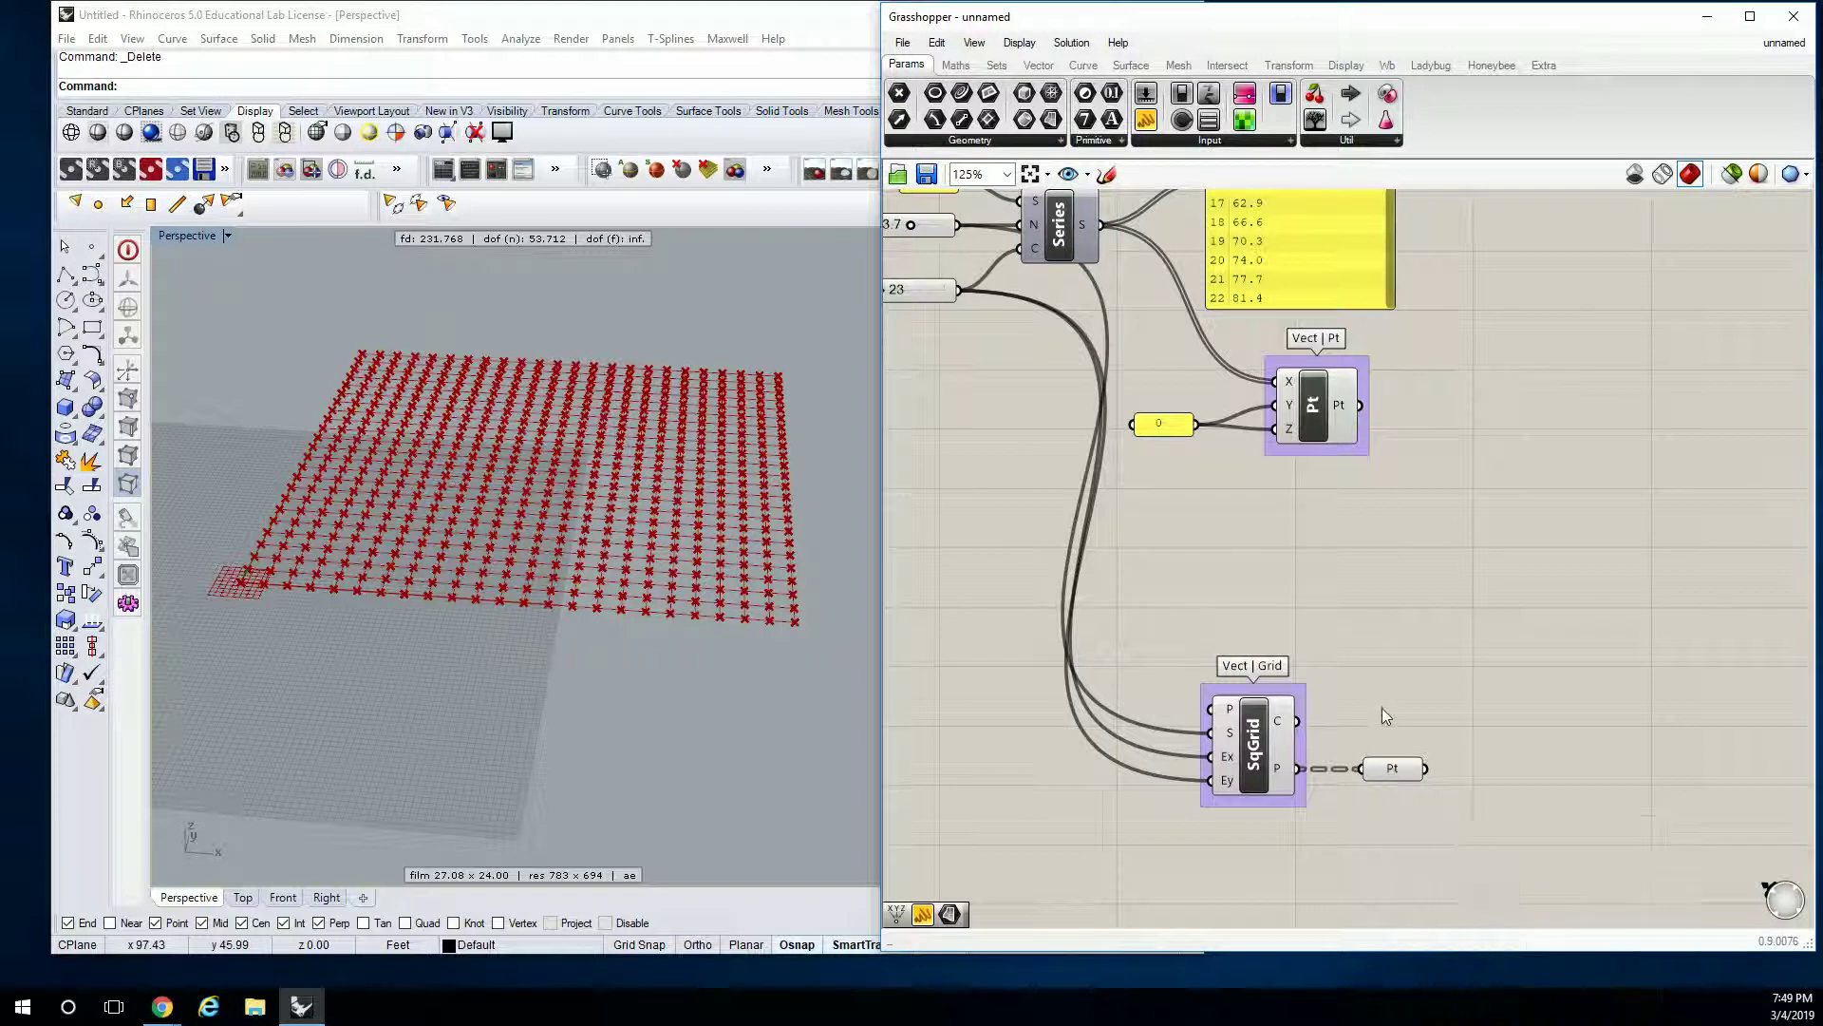
right_drag(1409, 719, 1443, 664)
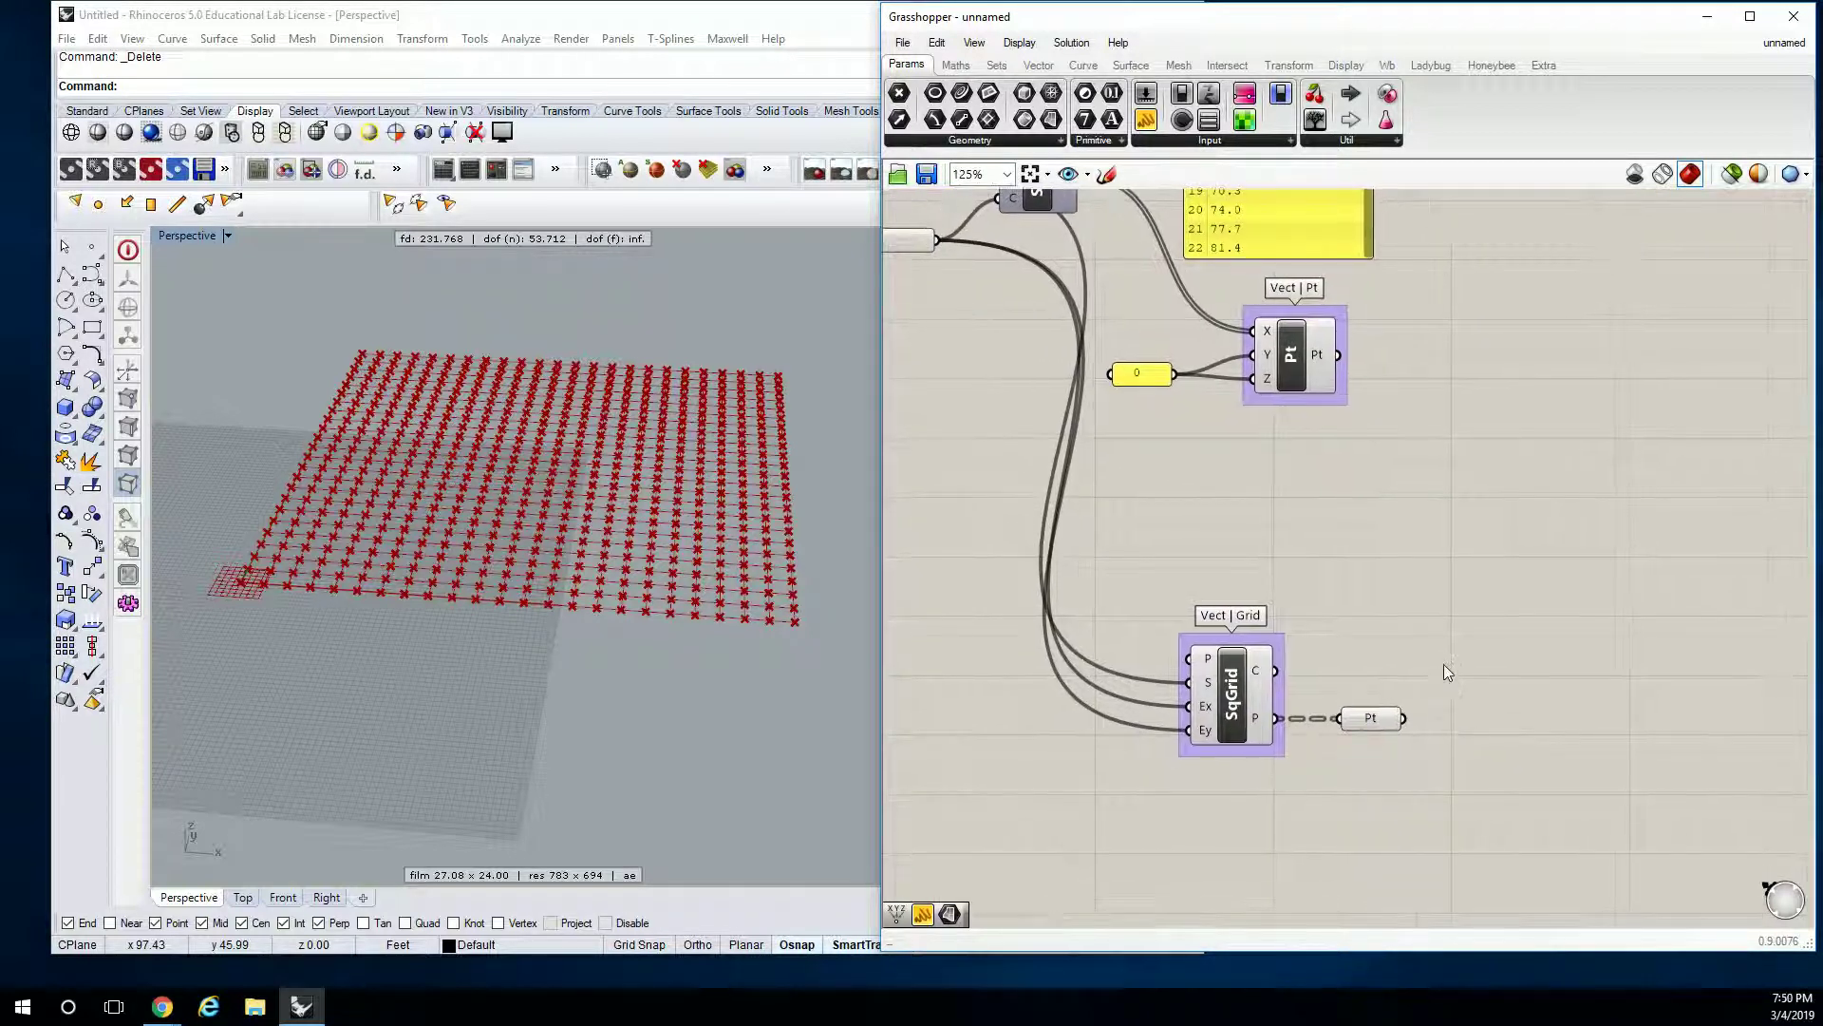
click(1052, 142)
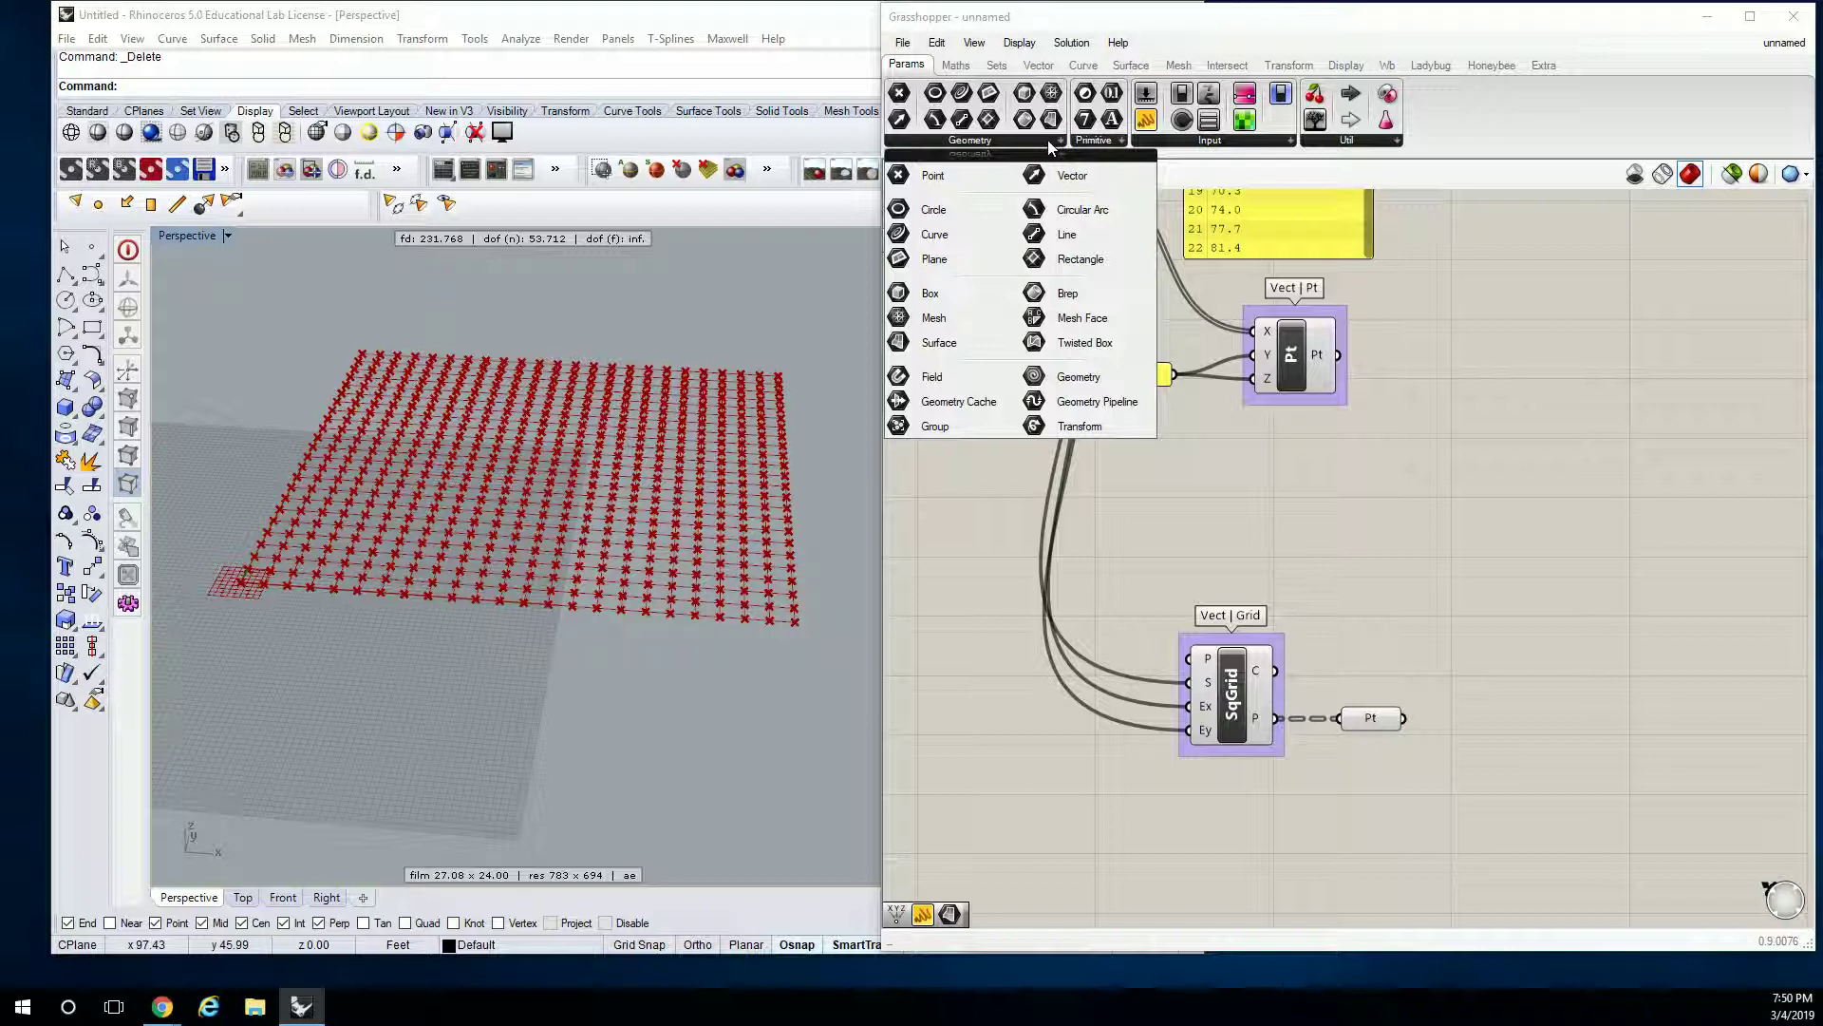
click(1066, 233)
click(1483, 634)
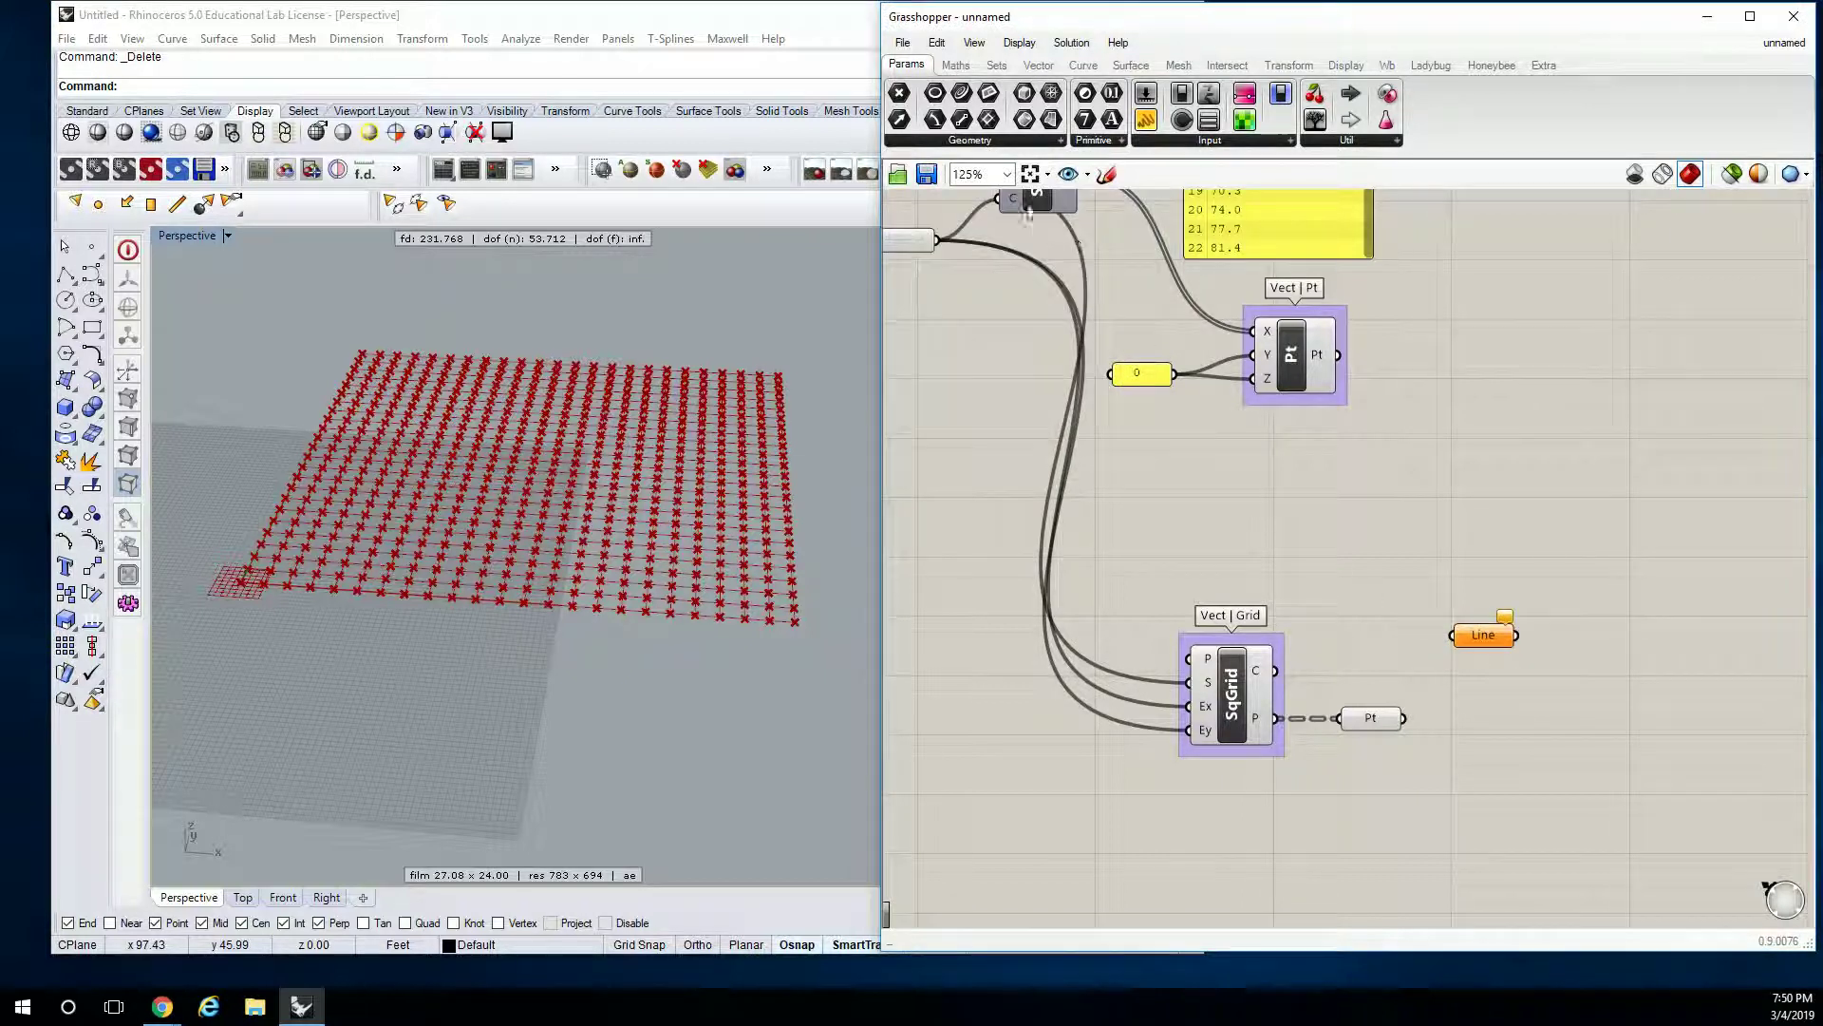
click(1002, 145)
click(936, 321)
click(1443, 550)
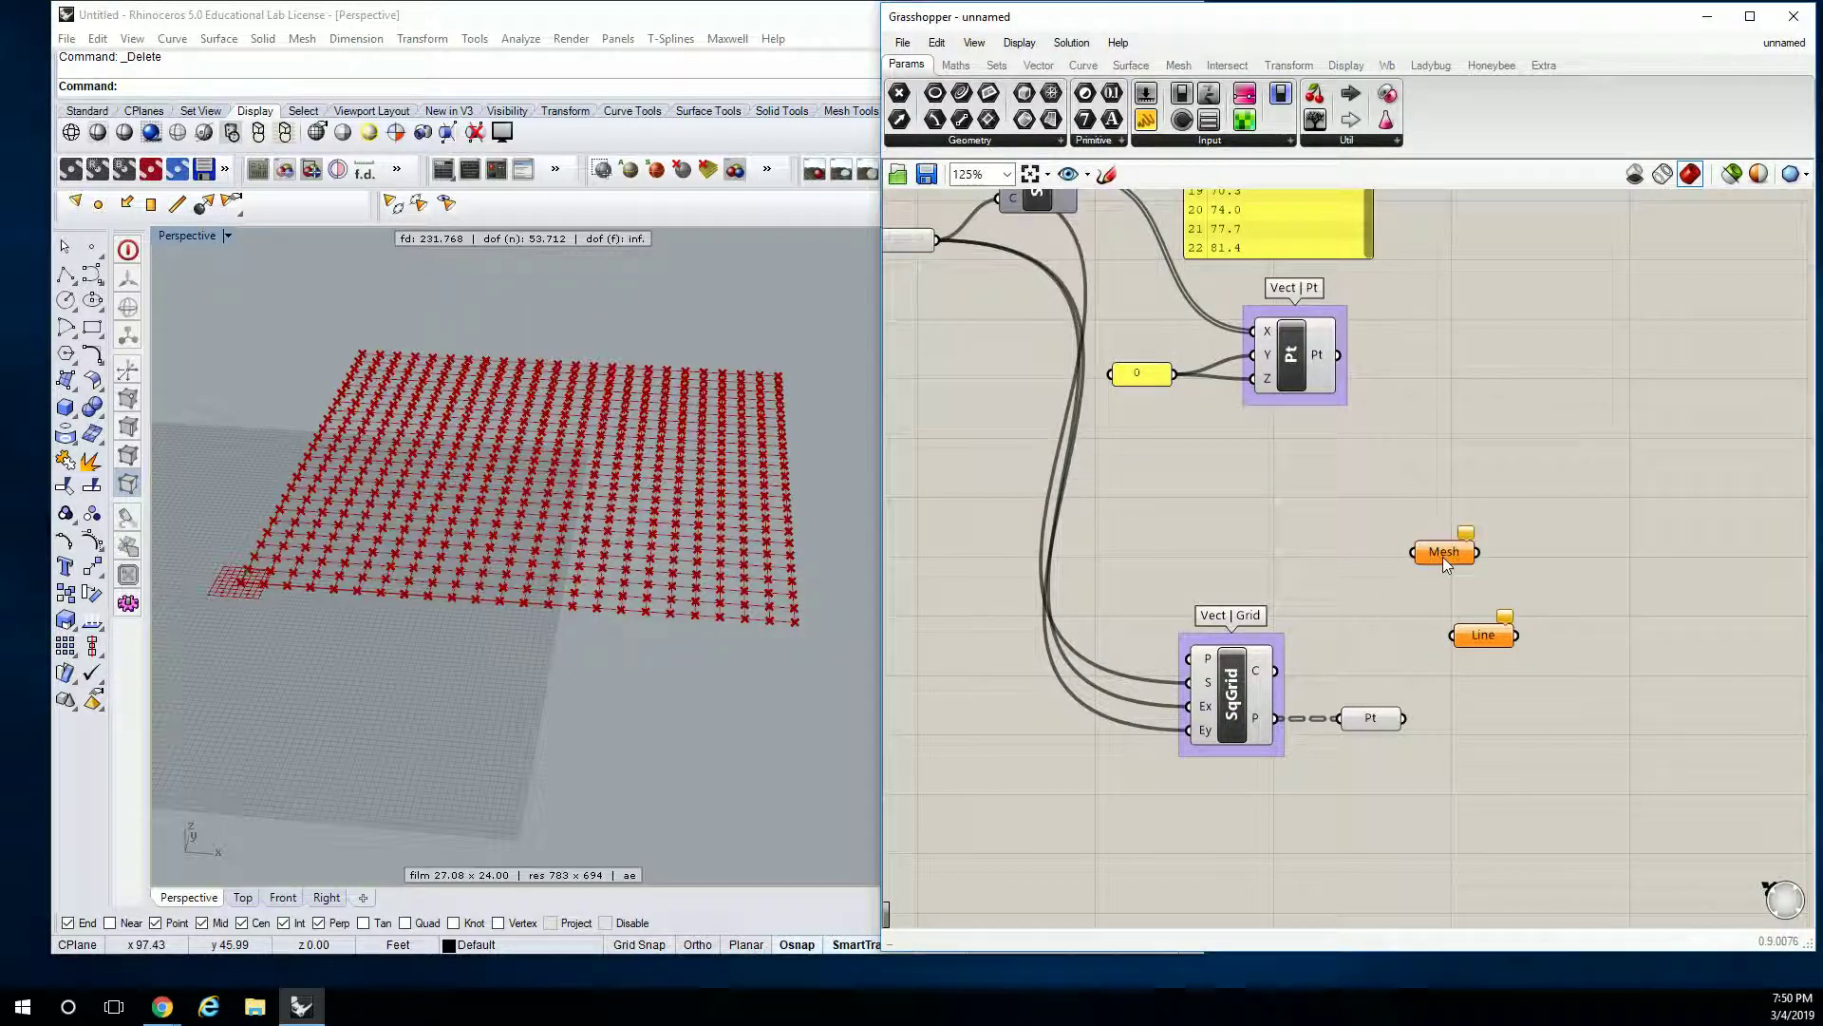
click(1035, 144)
click(1121, 317)
click(1488, 679)
click(1474, 794)
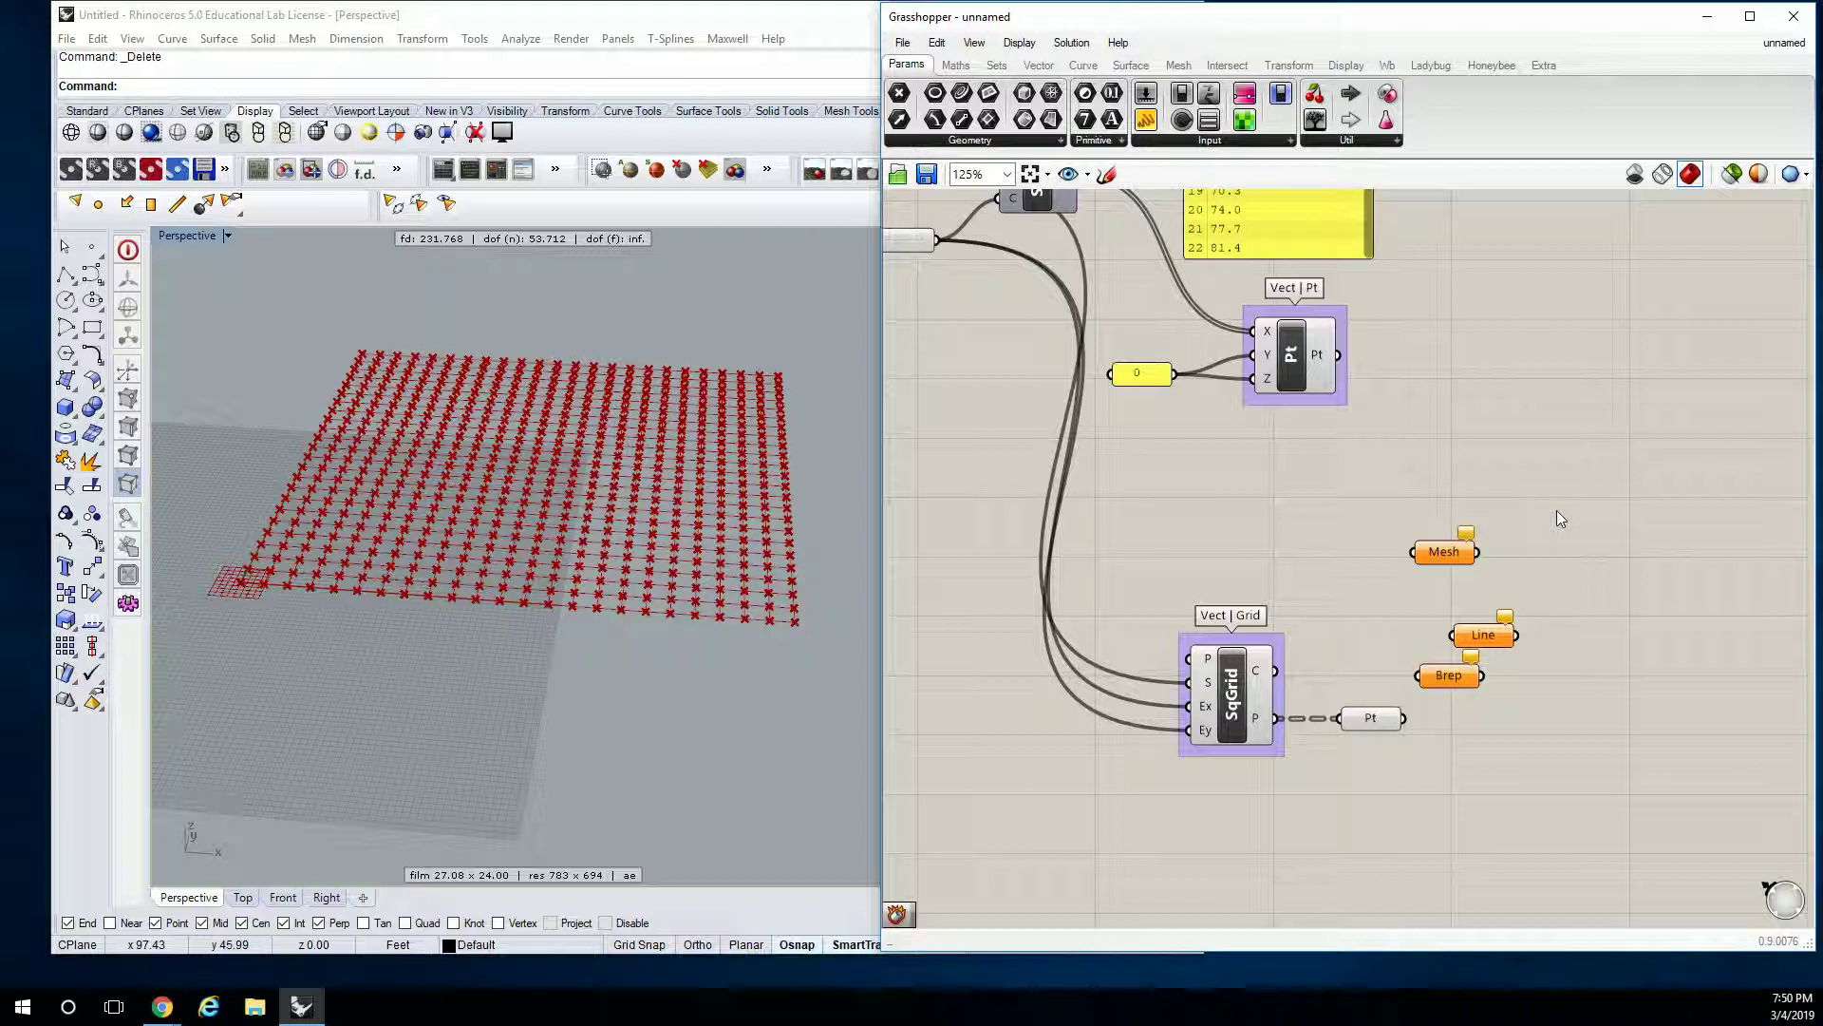
drag(1668, 460, 1407, 690)
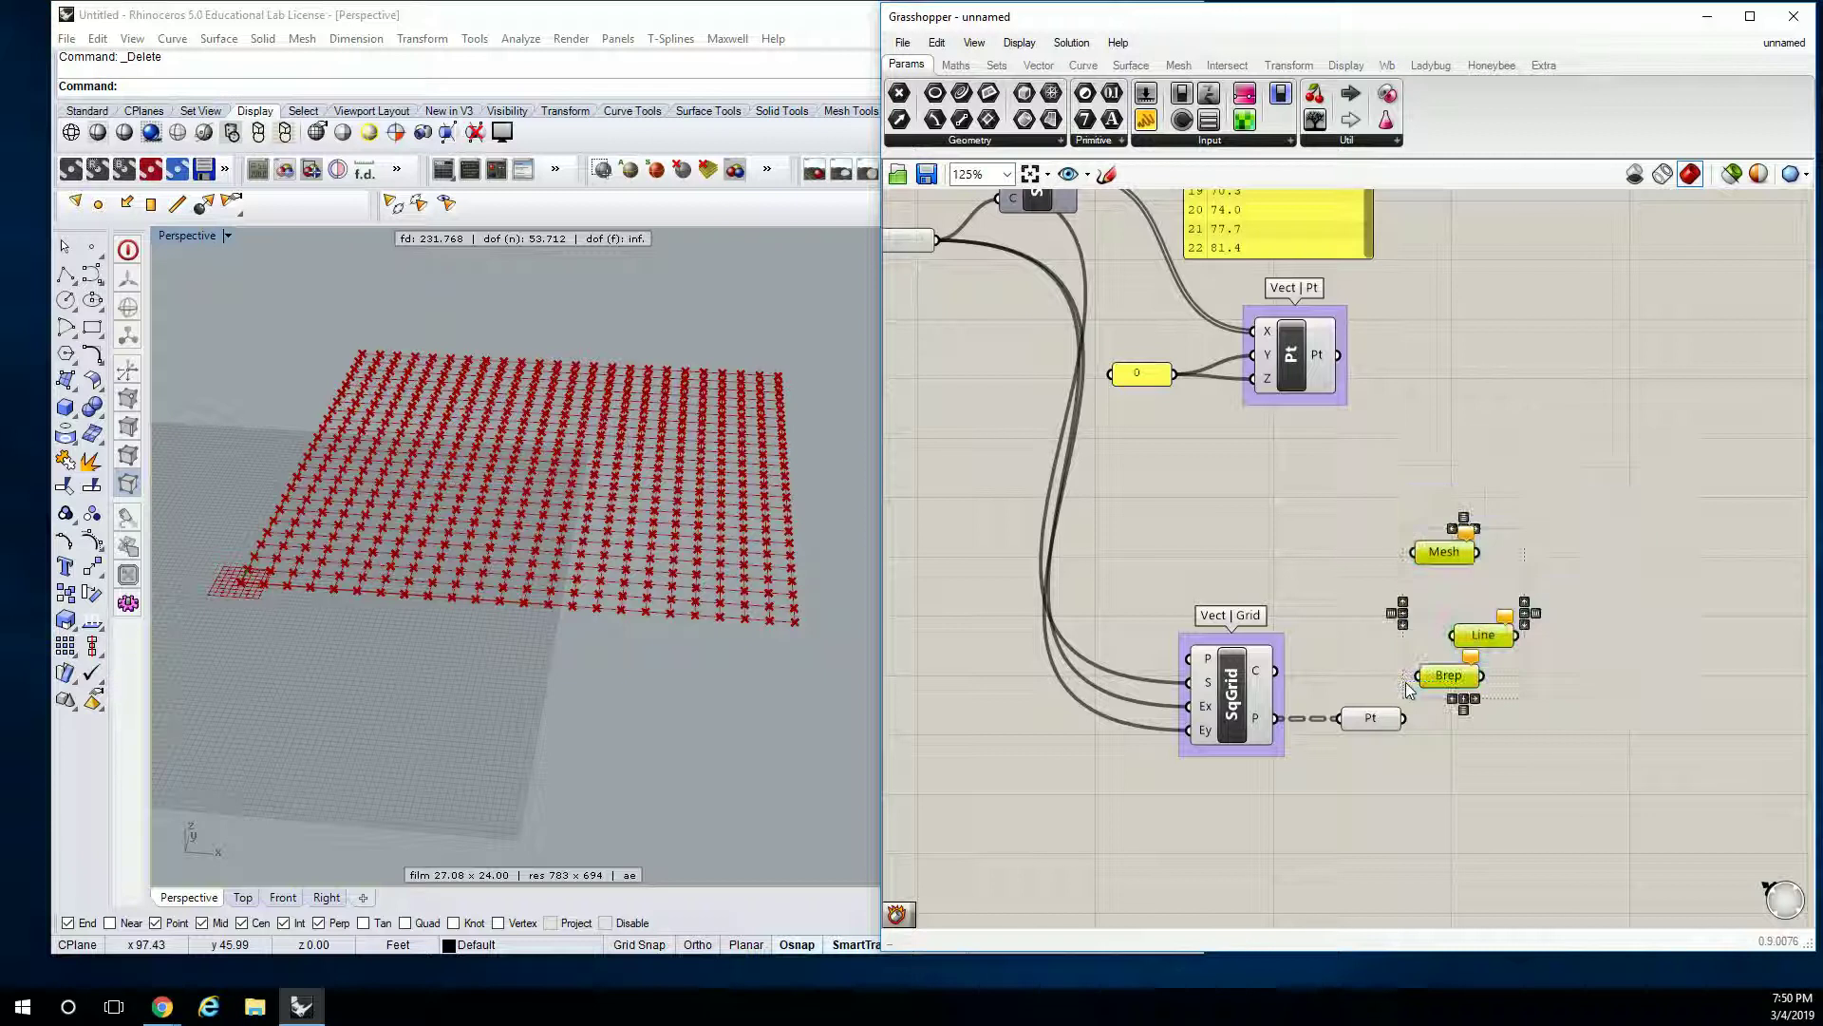
key(Delete)
scroll(1421, 648, down, 2)
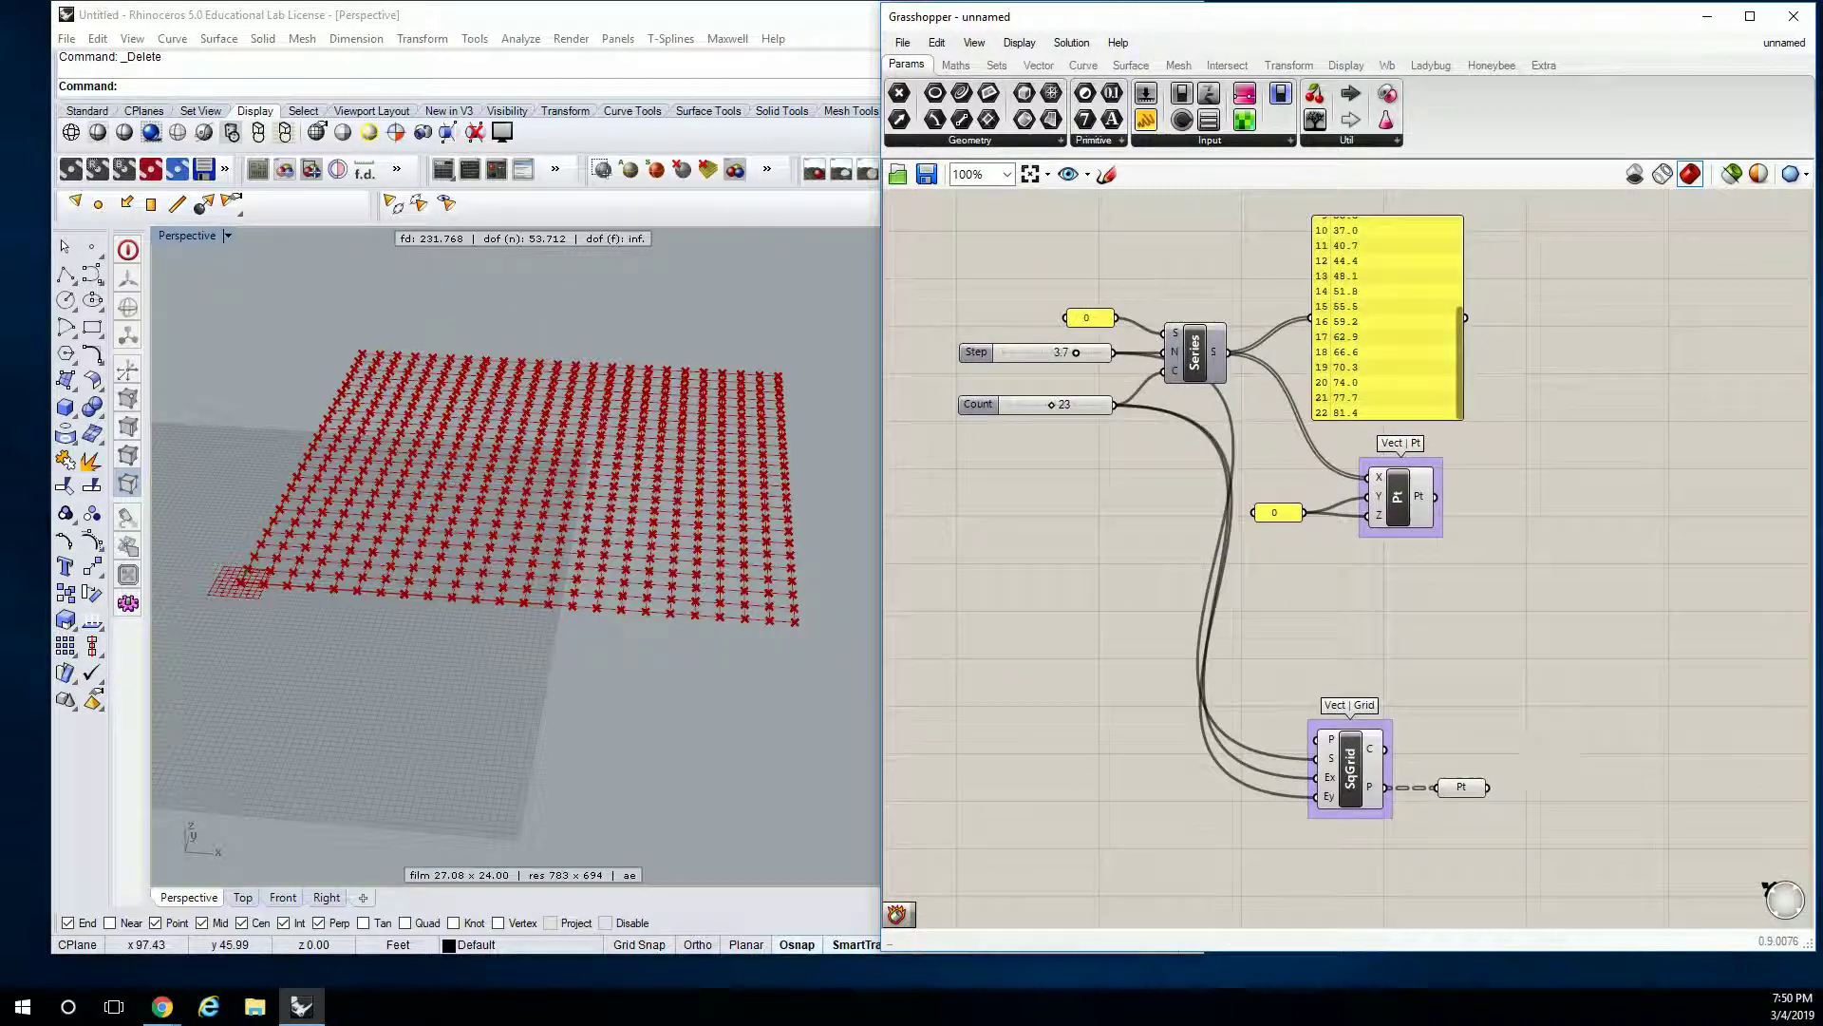